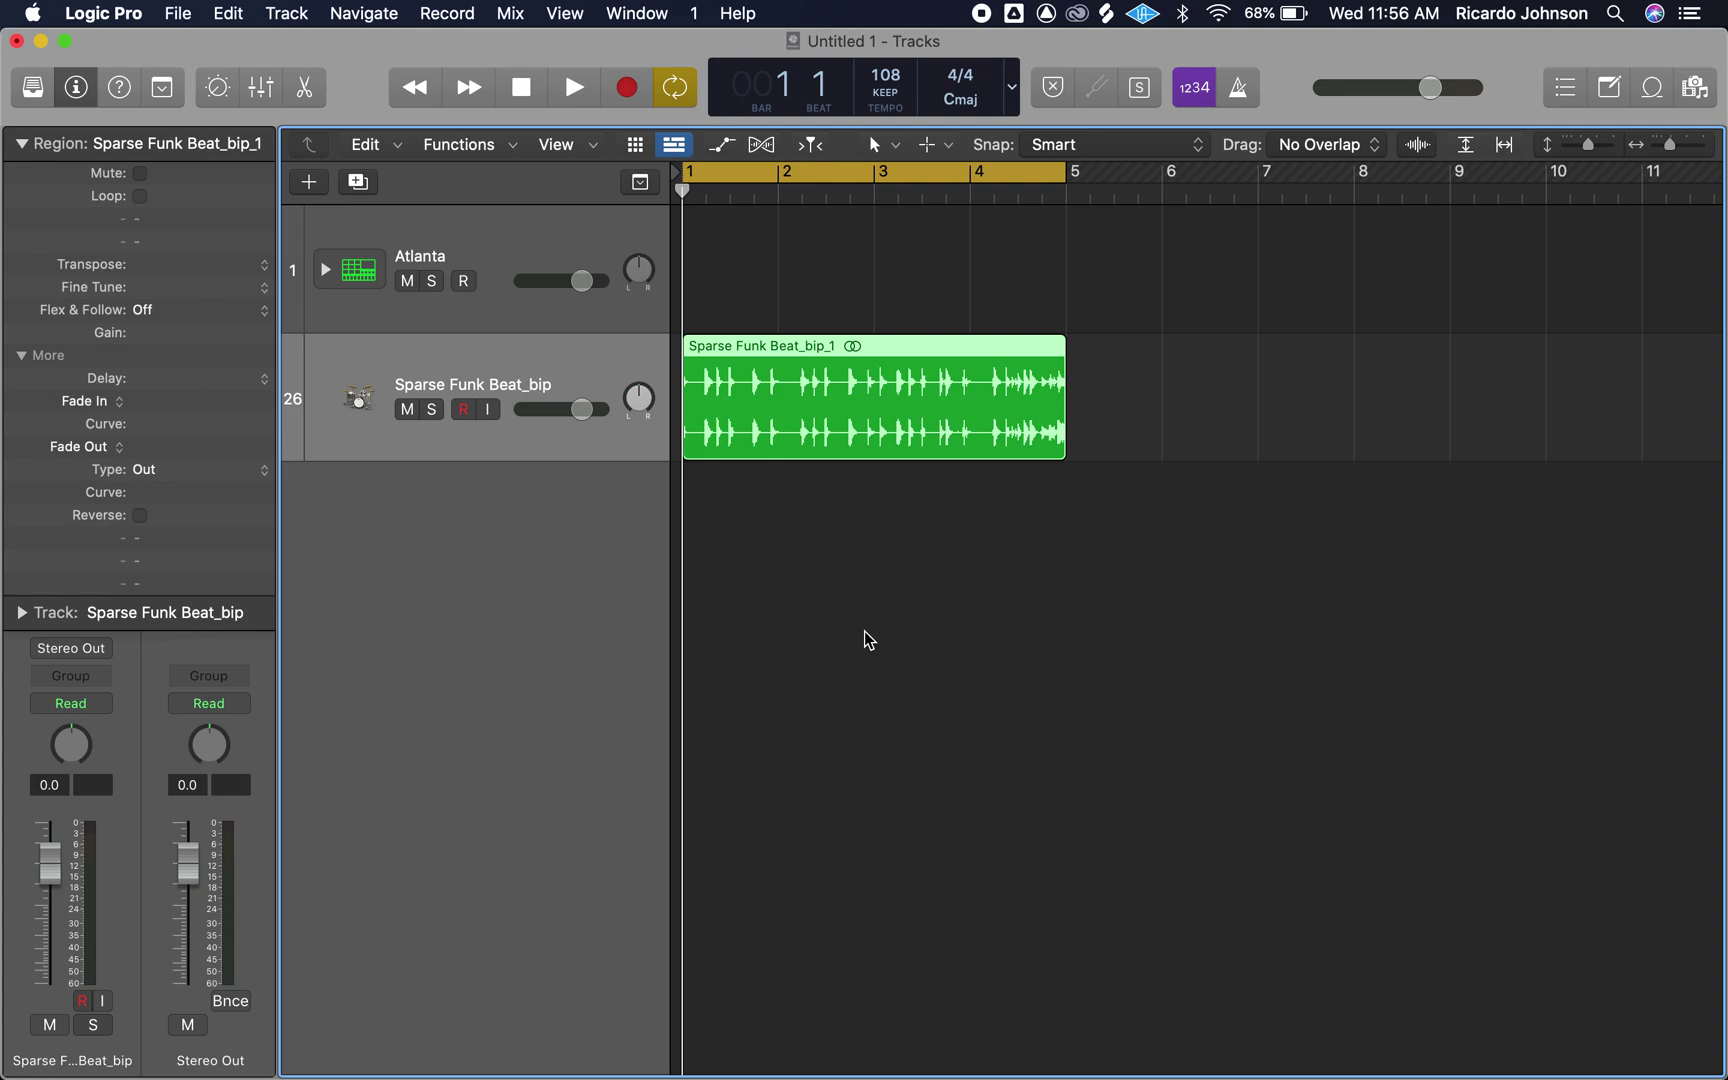
Play the Sparse Funk Beat loop, stop it, and return the playhead to the start
key(super+f)
key(space)
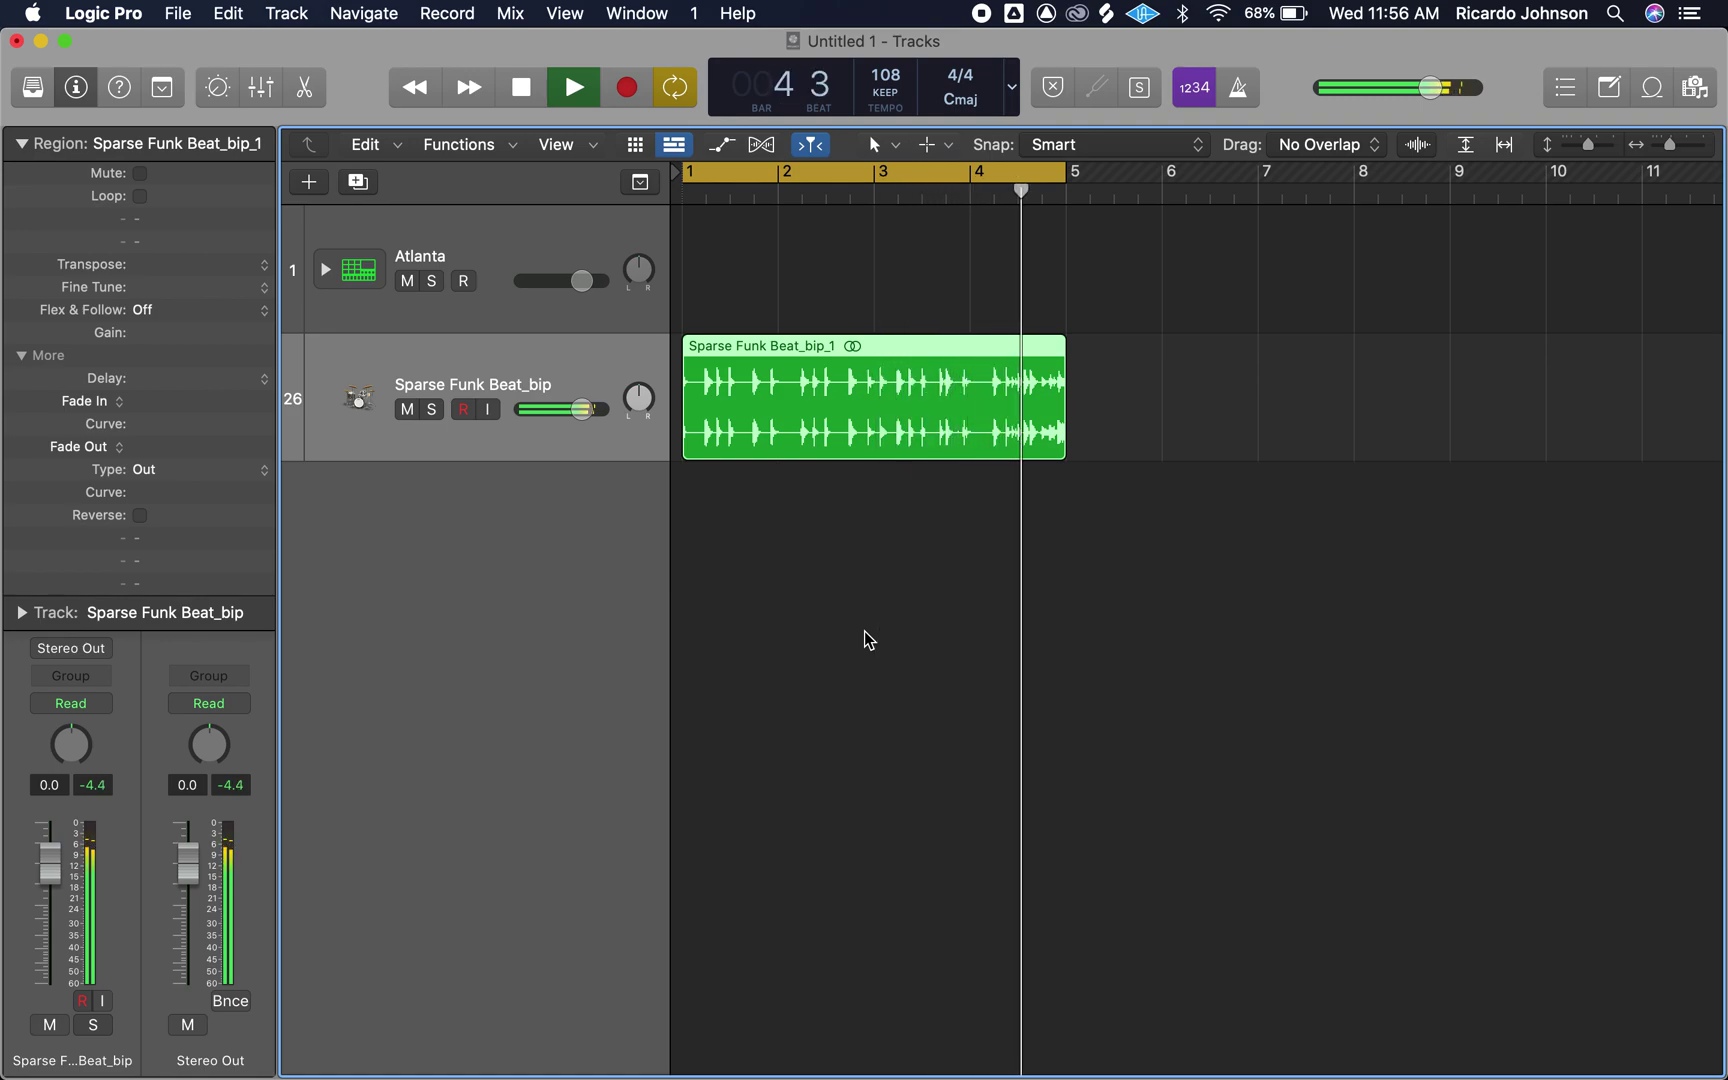
key(space)
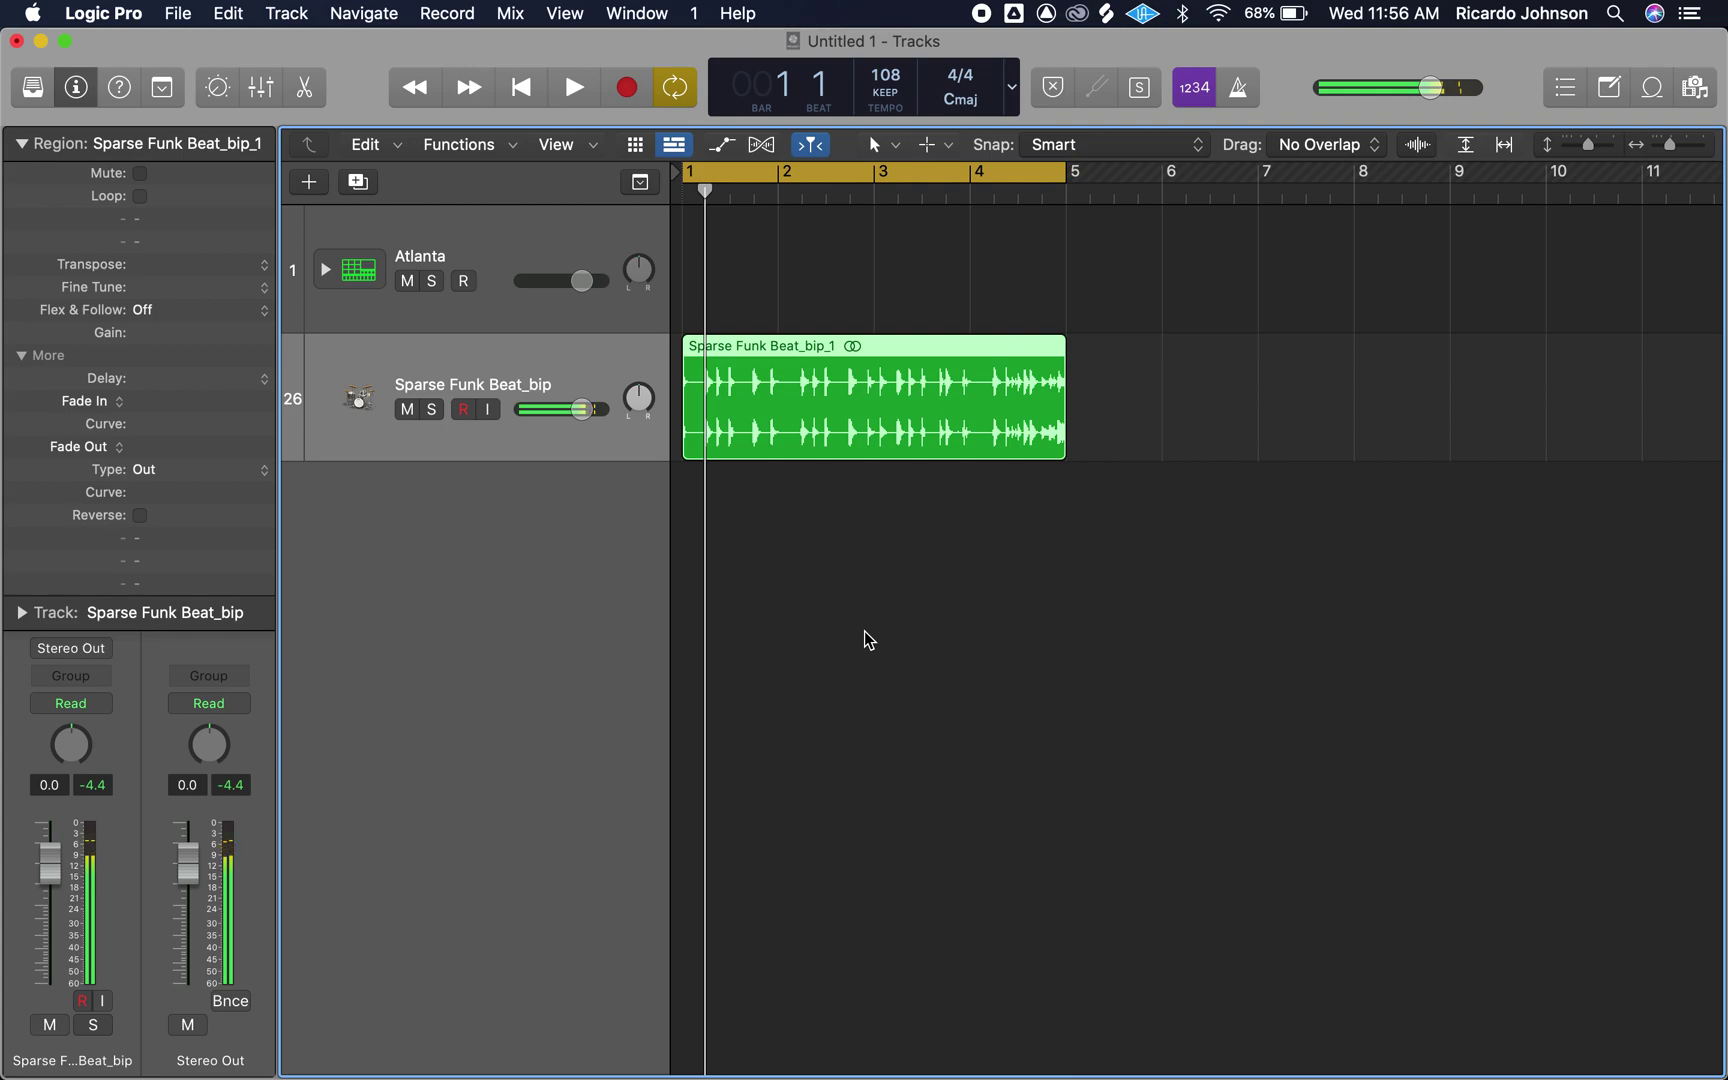
key(Return)
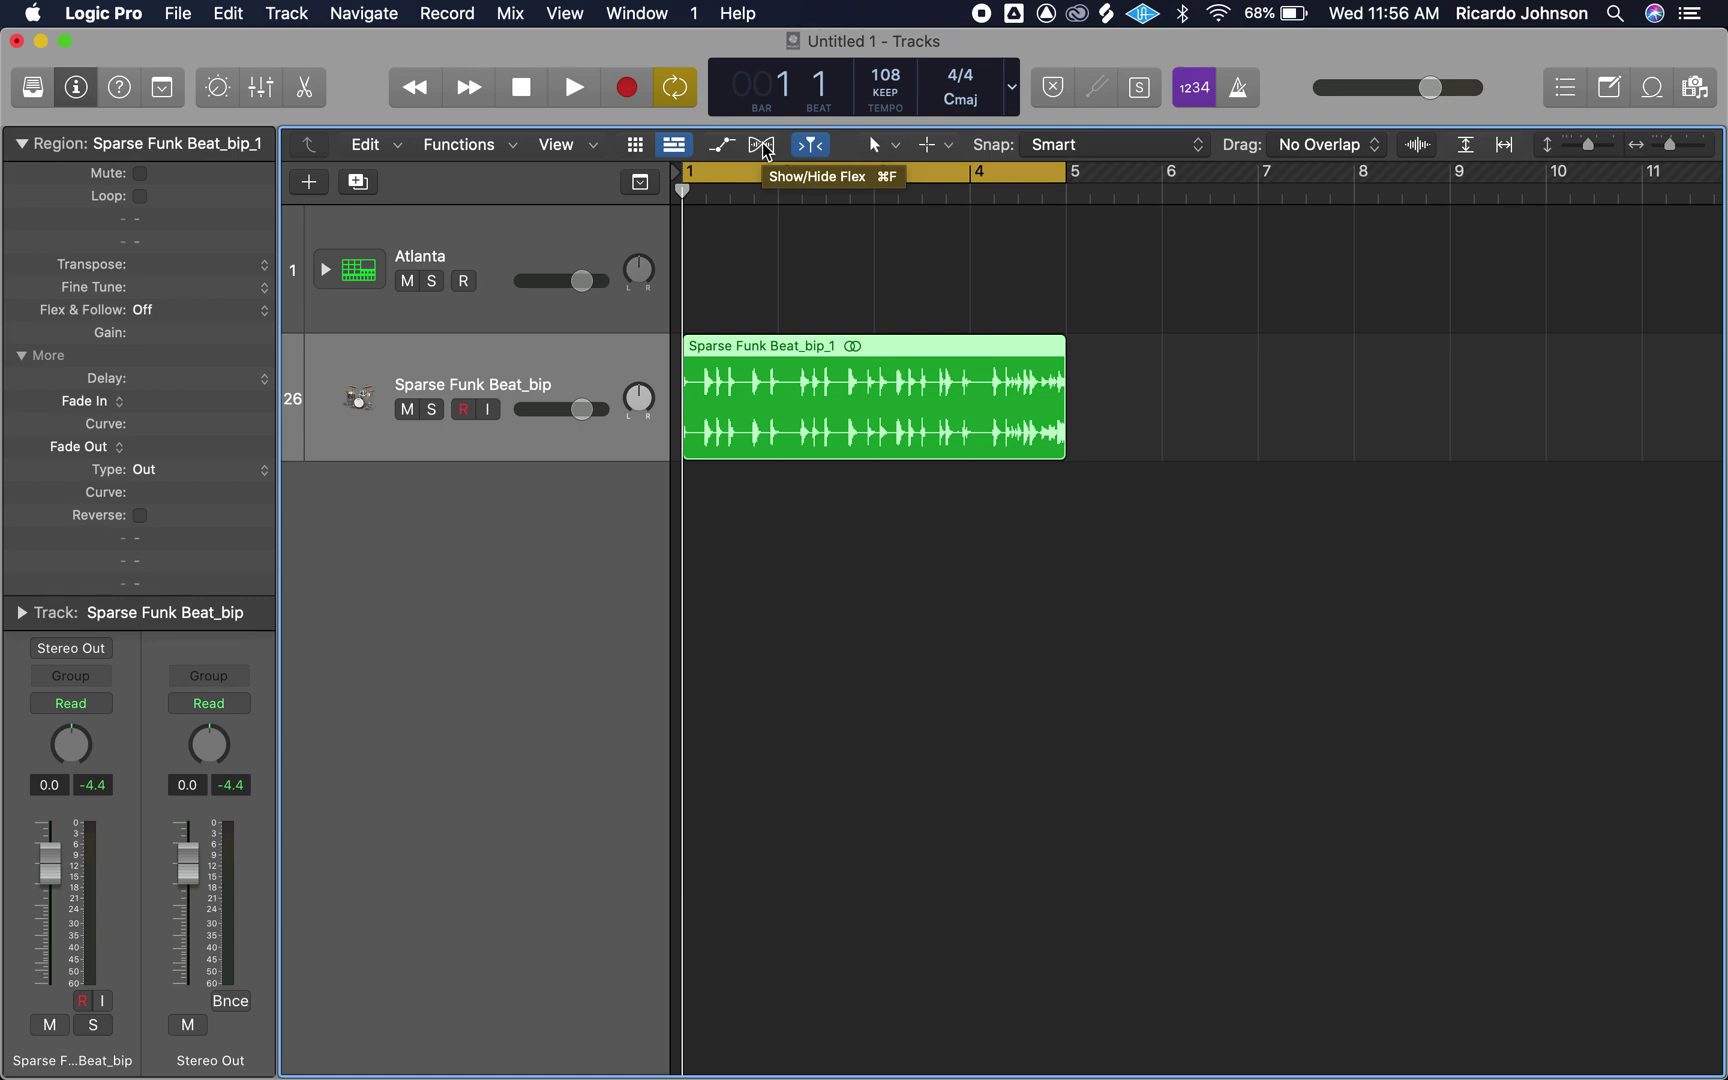
Enable flex on the Sparse Funk Beat track with Slicing mode
click(762, 146)
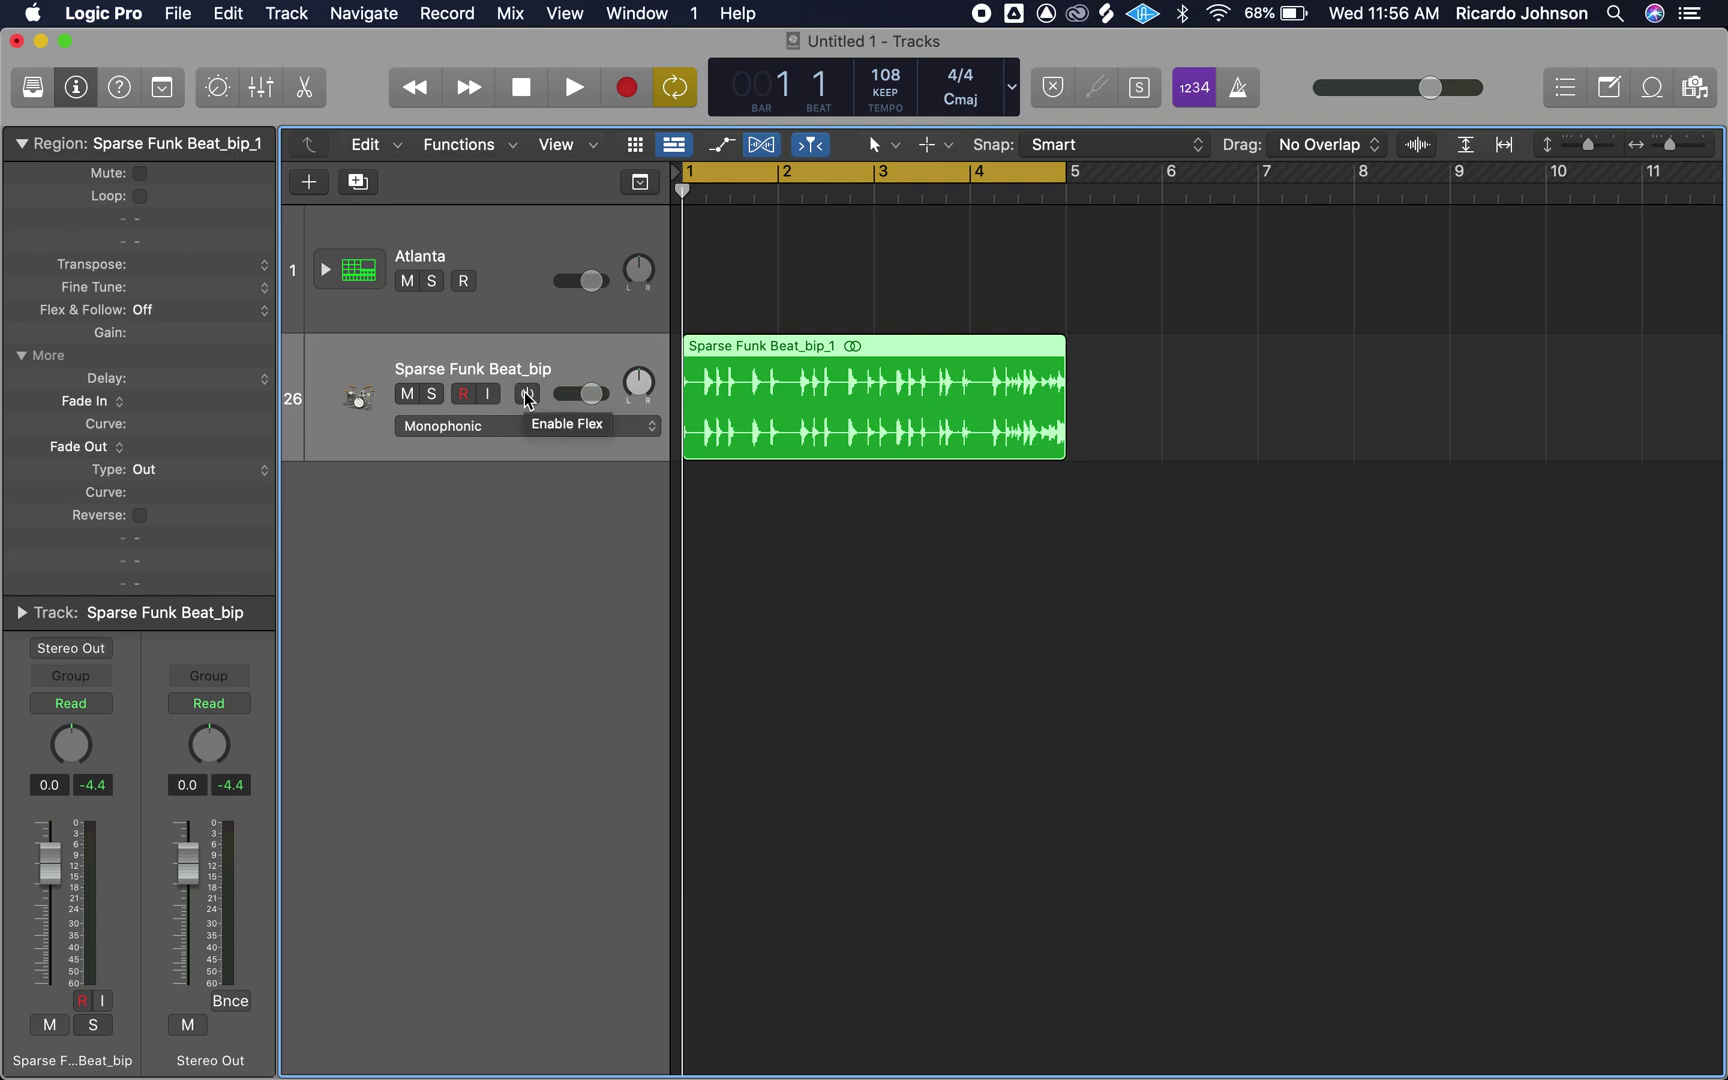
click(526, 393)
click(530, 394)
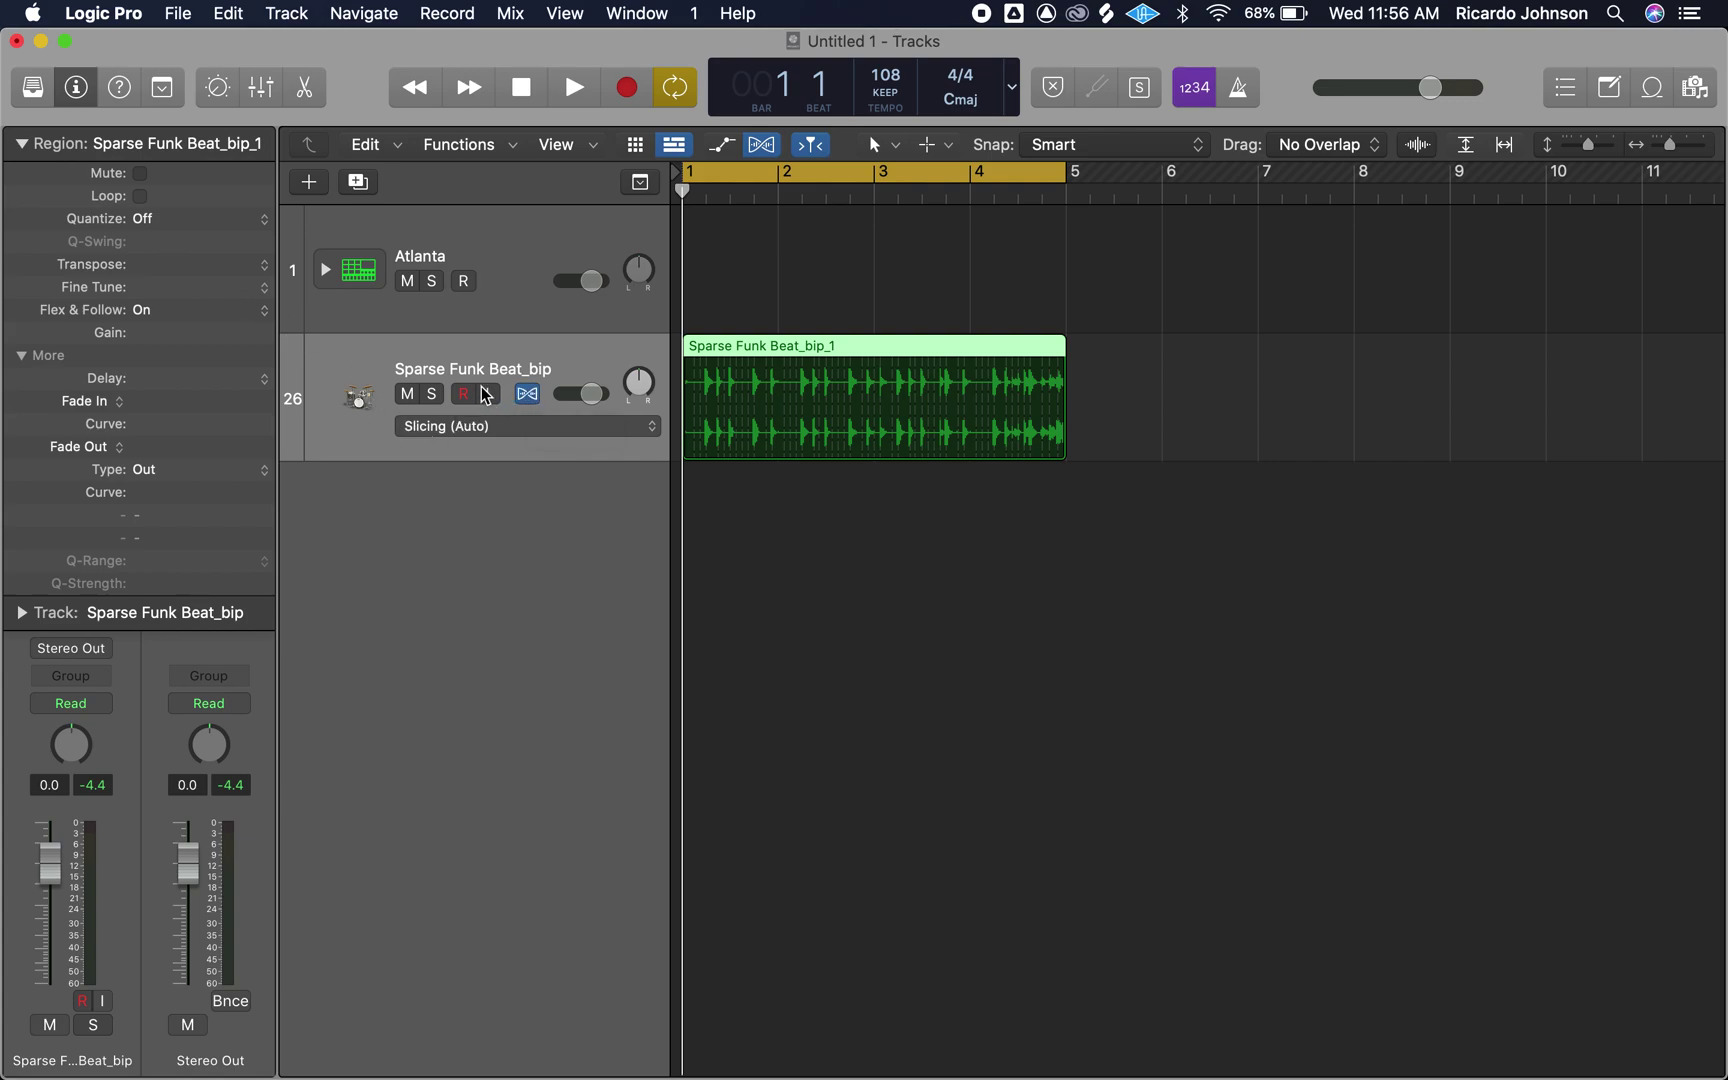
Make a groove template from the Sparse Funk Beat region and select the Atlanta track
click(147, 228)
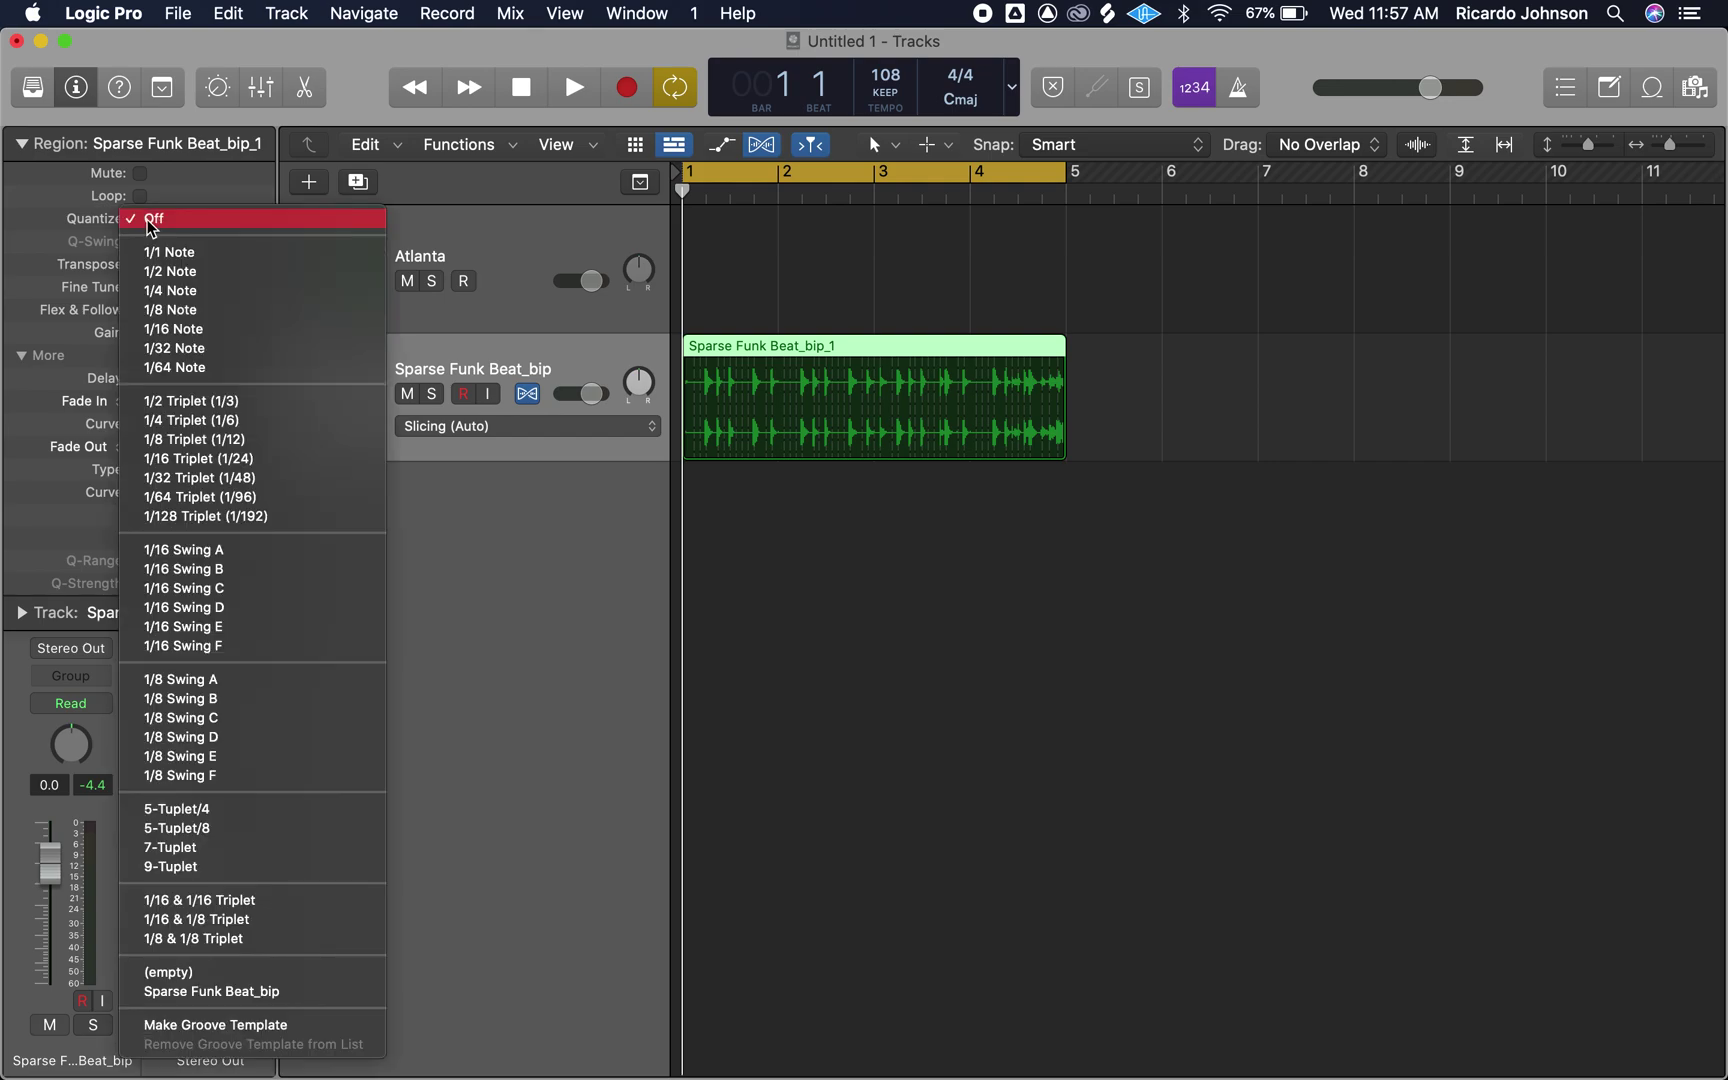
click(235, 1026)
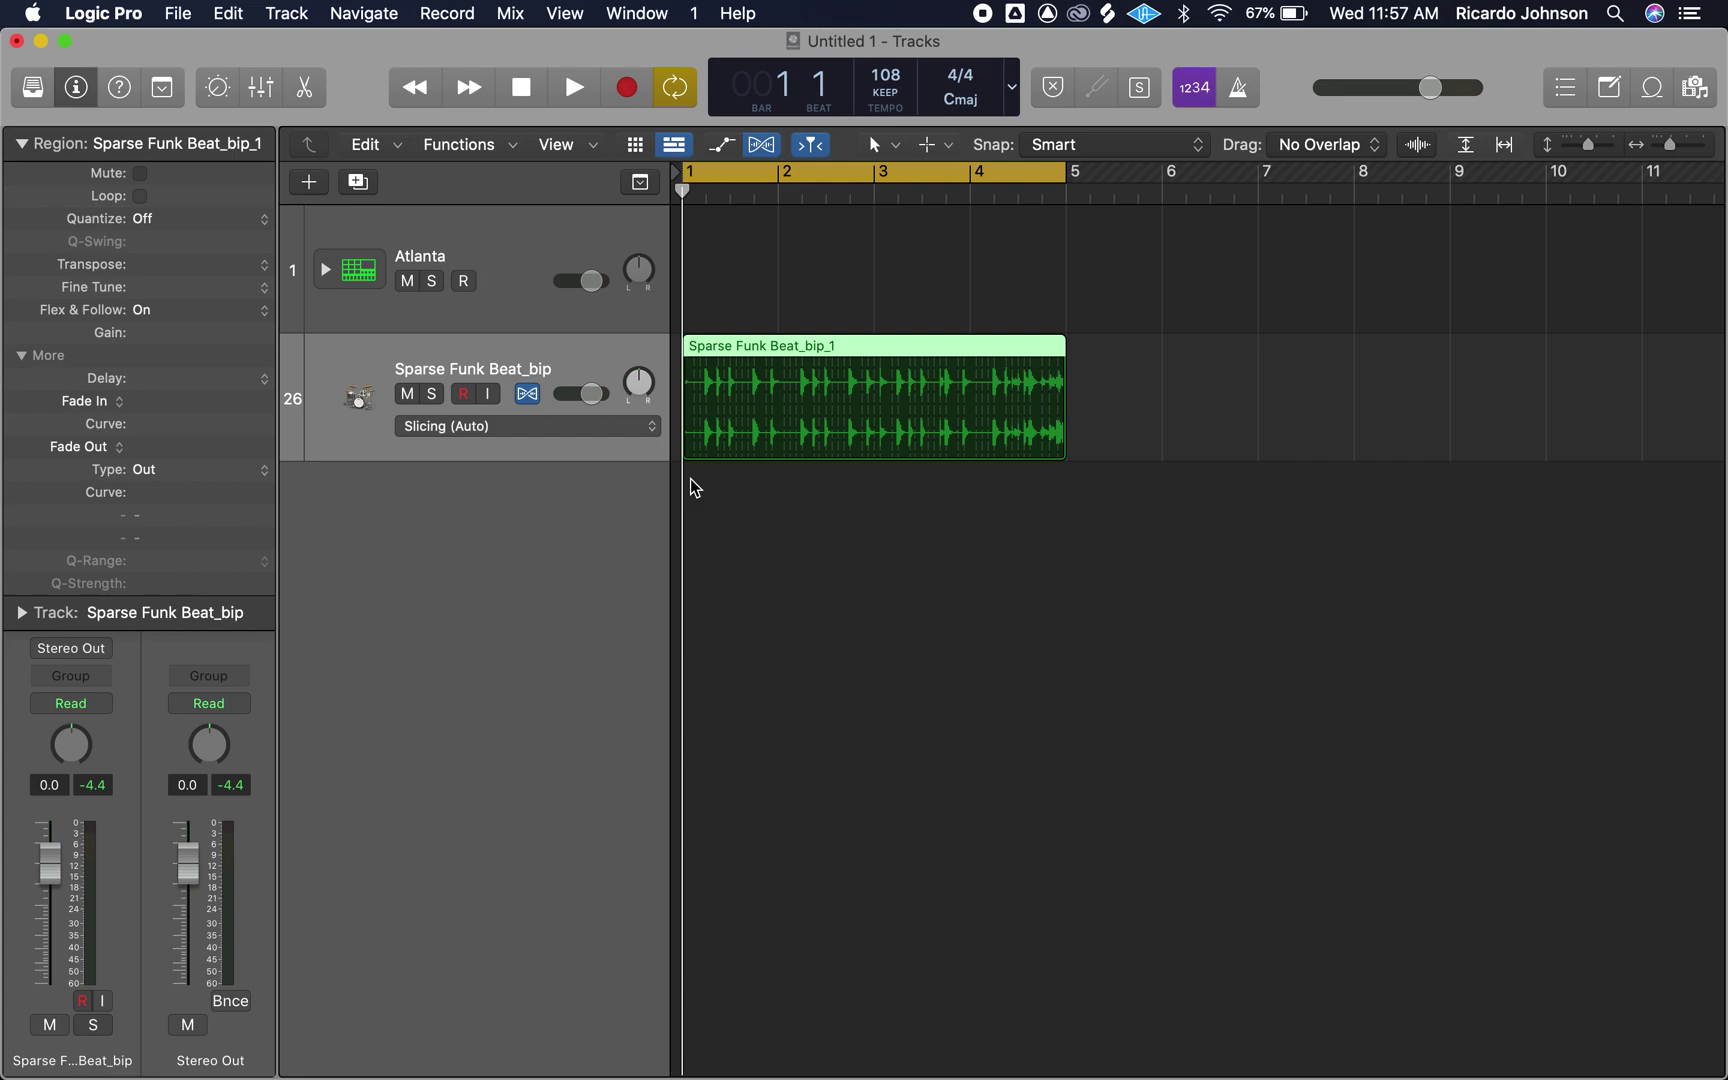
click(504, 235)
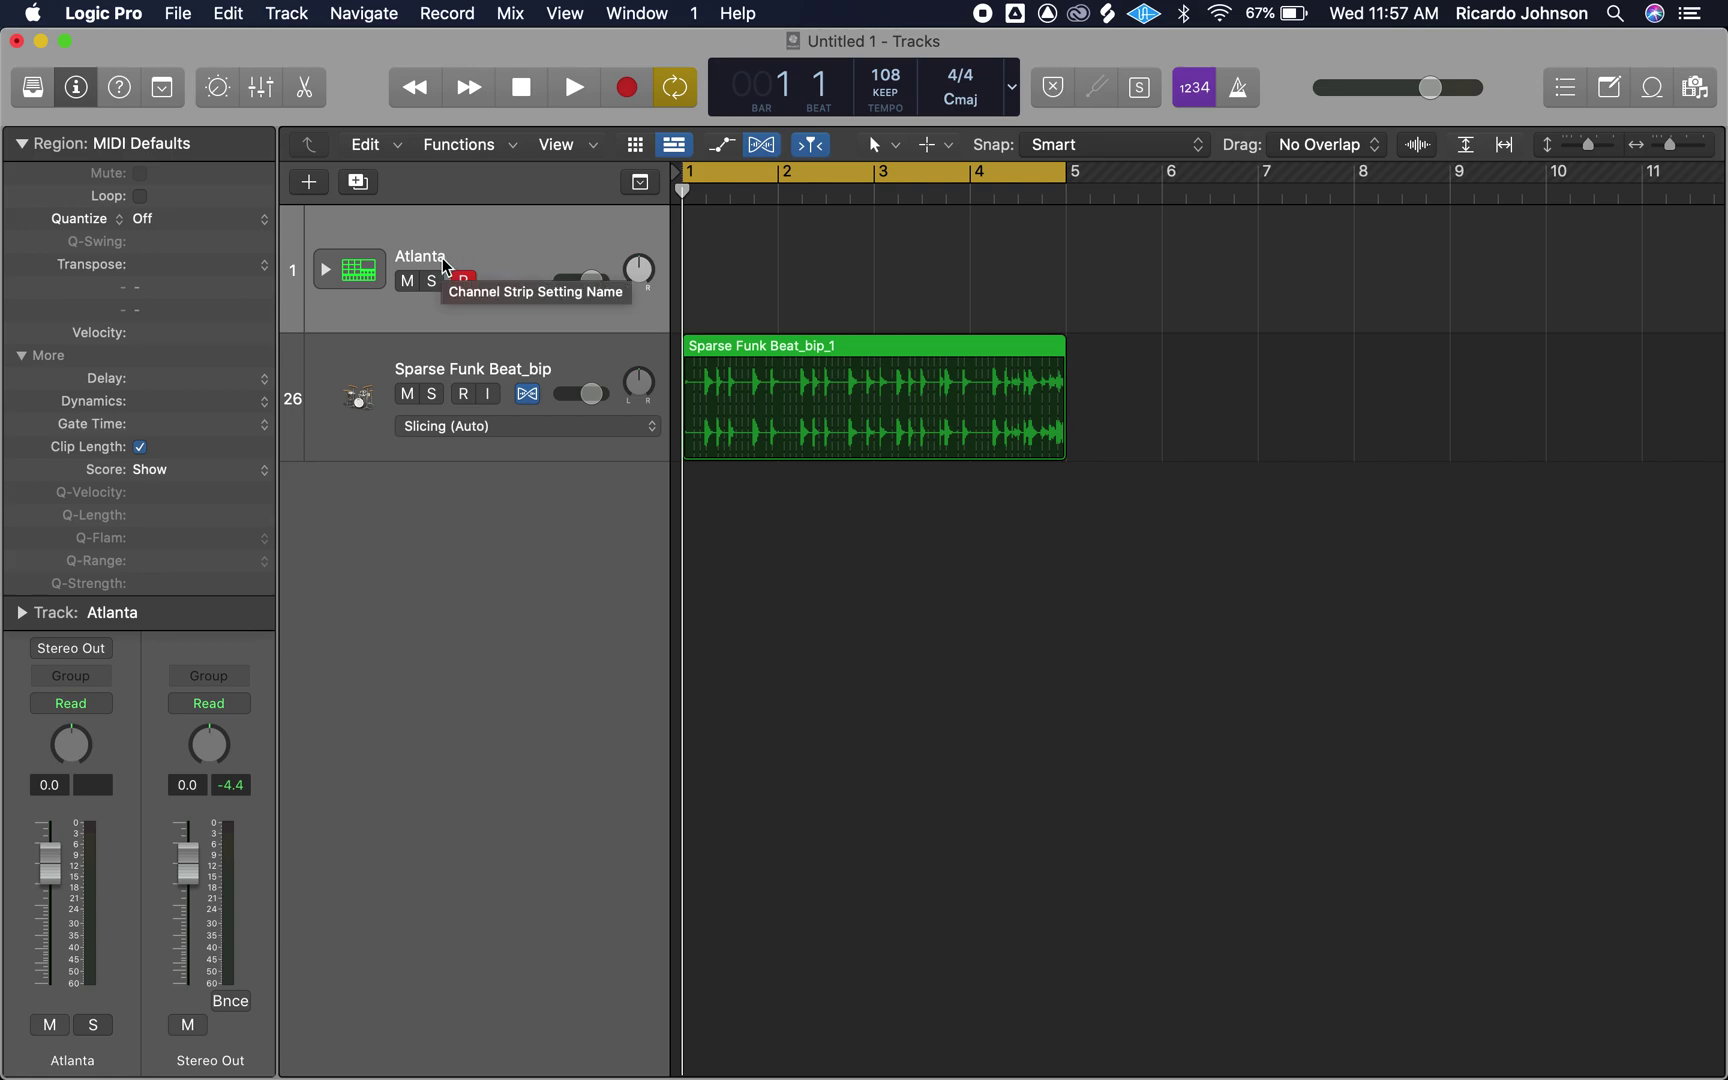
Open the Step Sequencer for Atlanta and add a Kick 1 hit on step 1
key(e)
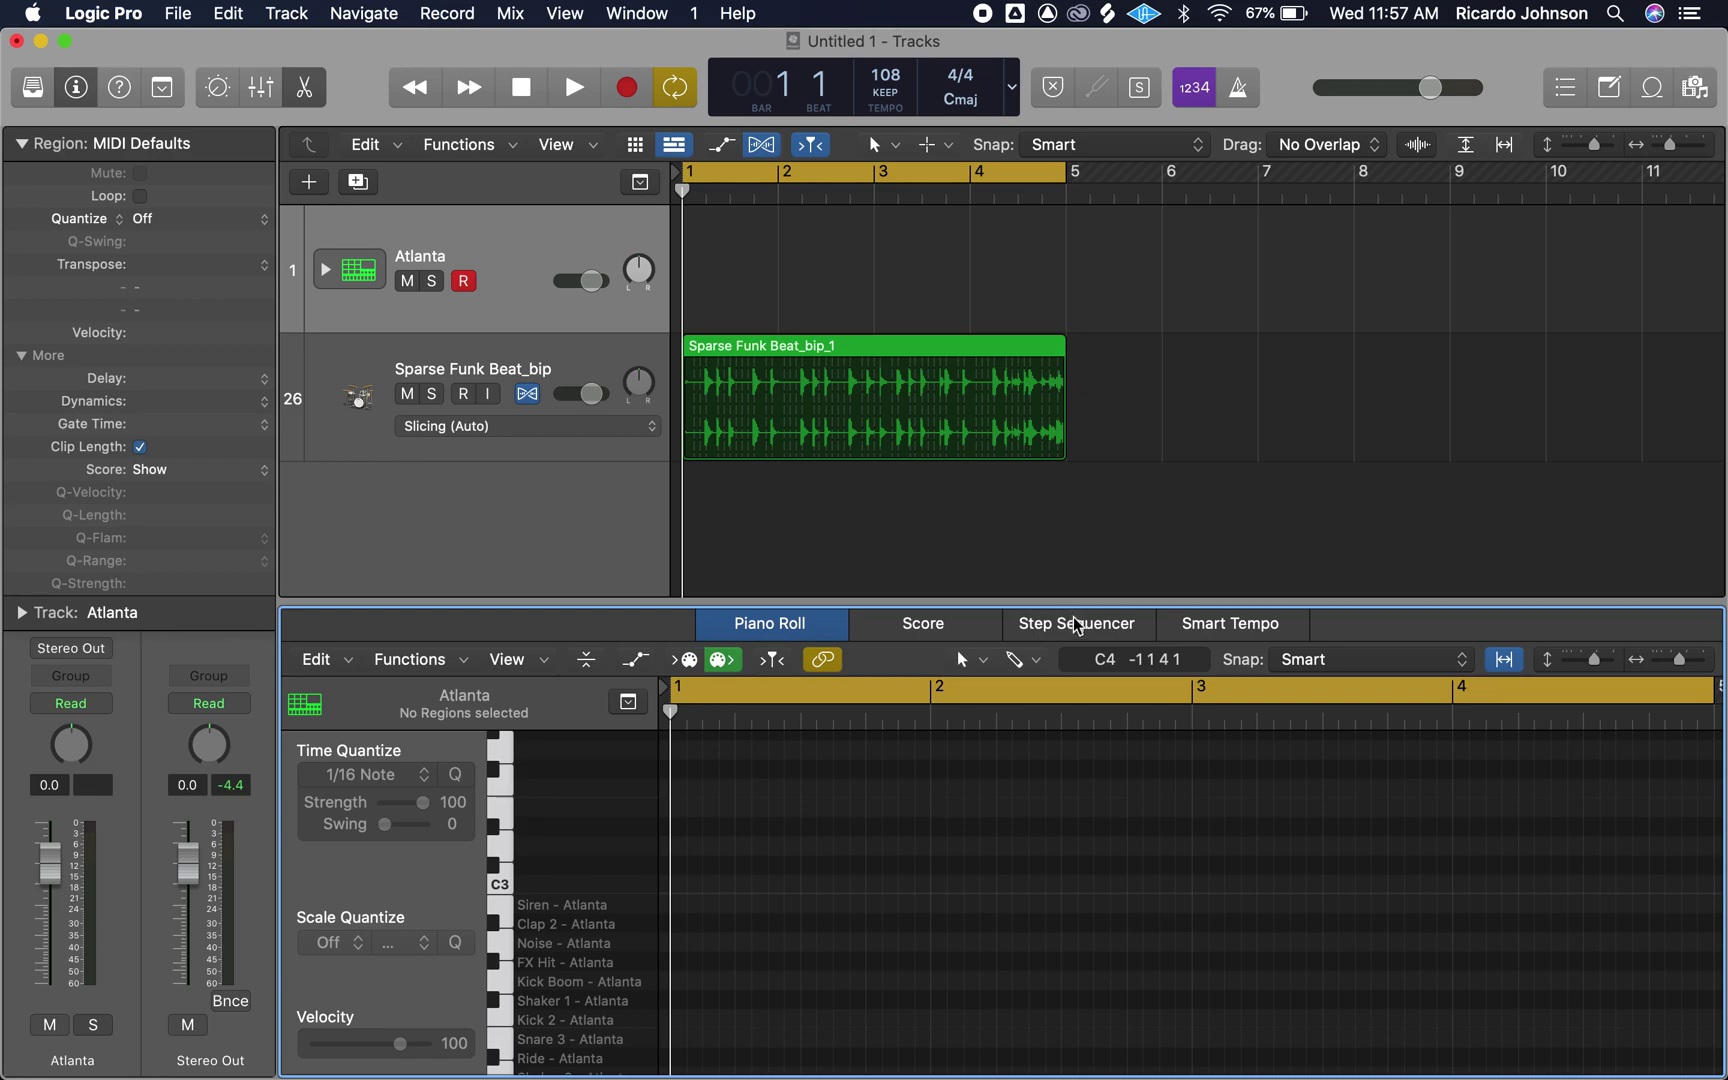
click(1076, 624)
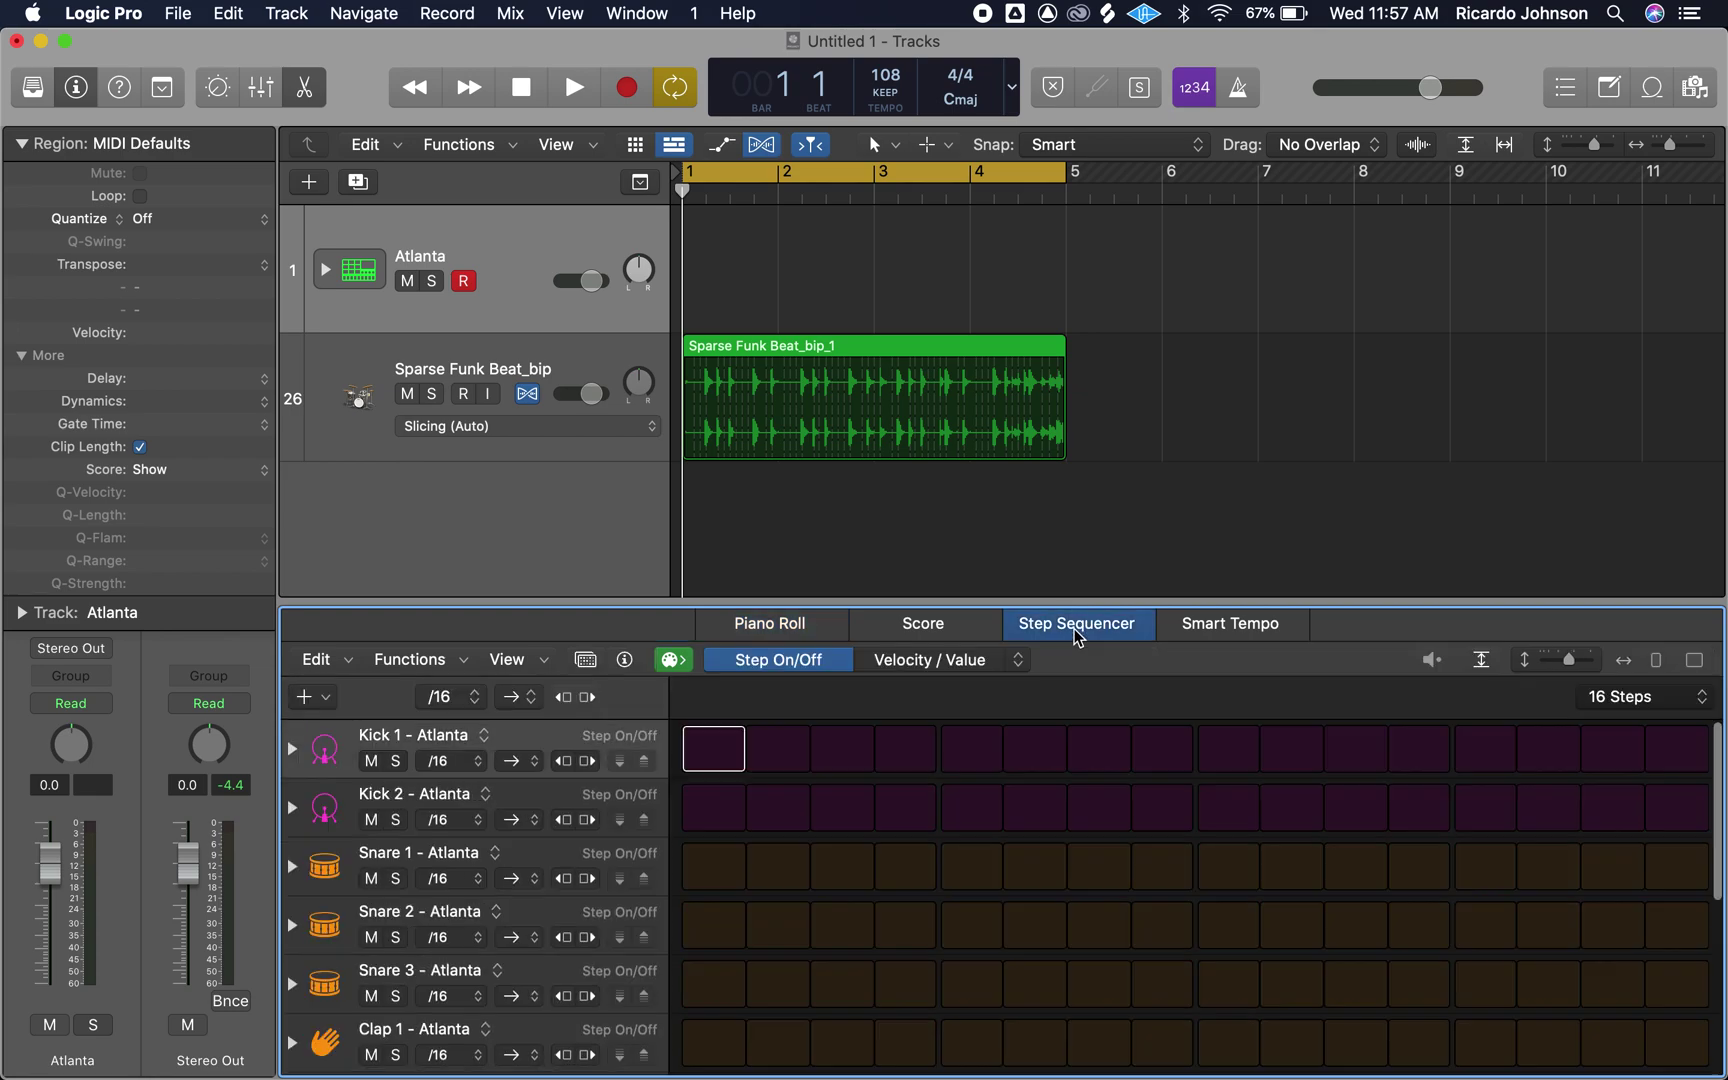
click(727, 754)
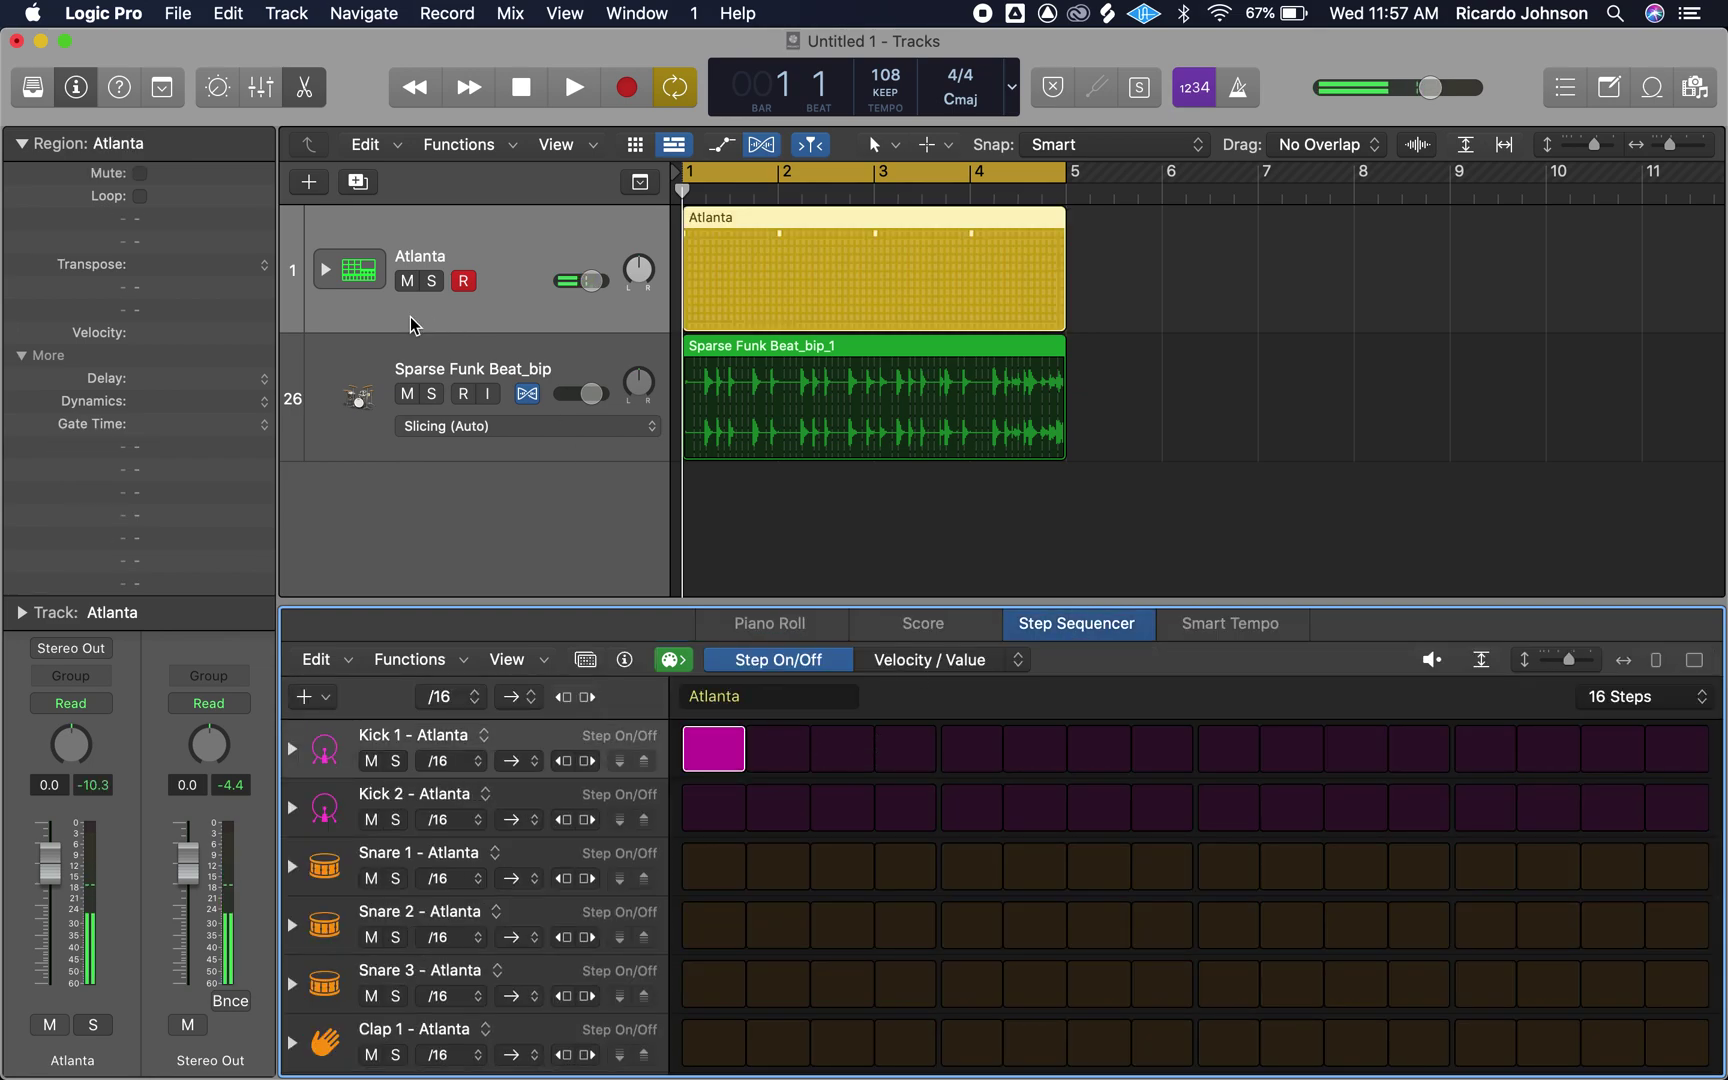
Mute the original loop, play, lengthen the pattern to 32 steps, and add kicks on steps 9 and 17
click(407, 393)
key(space)
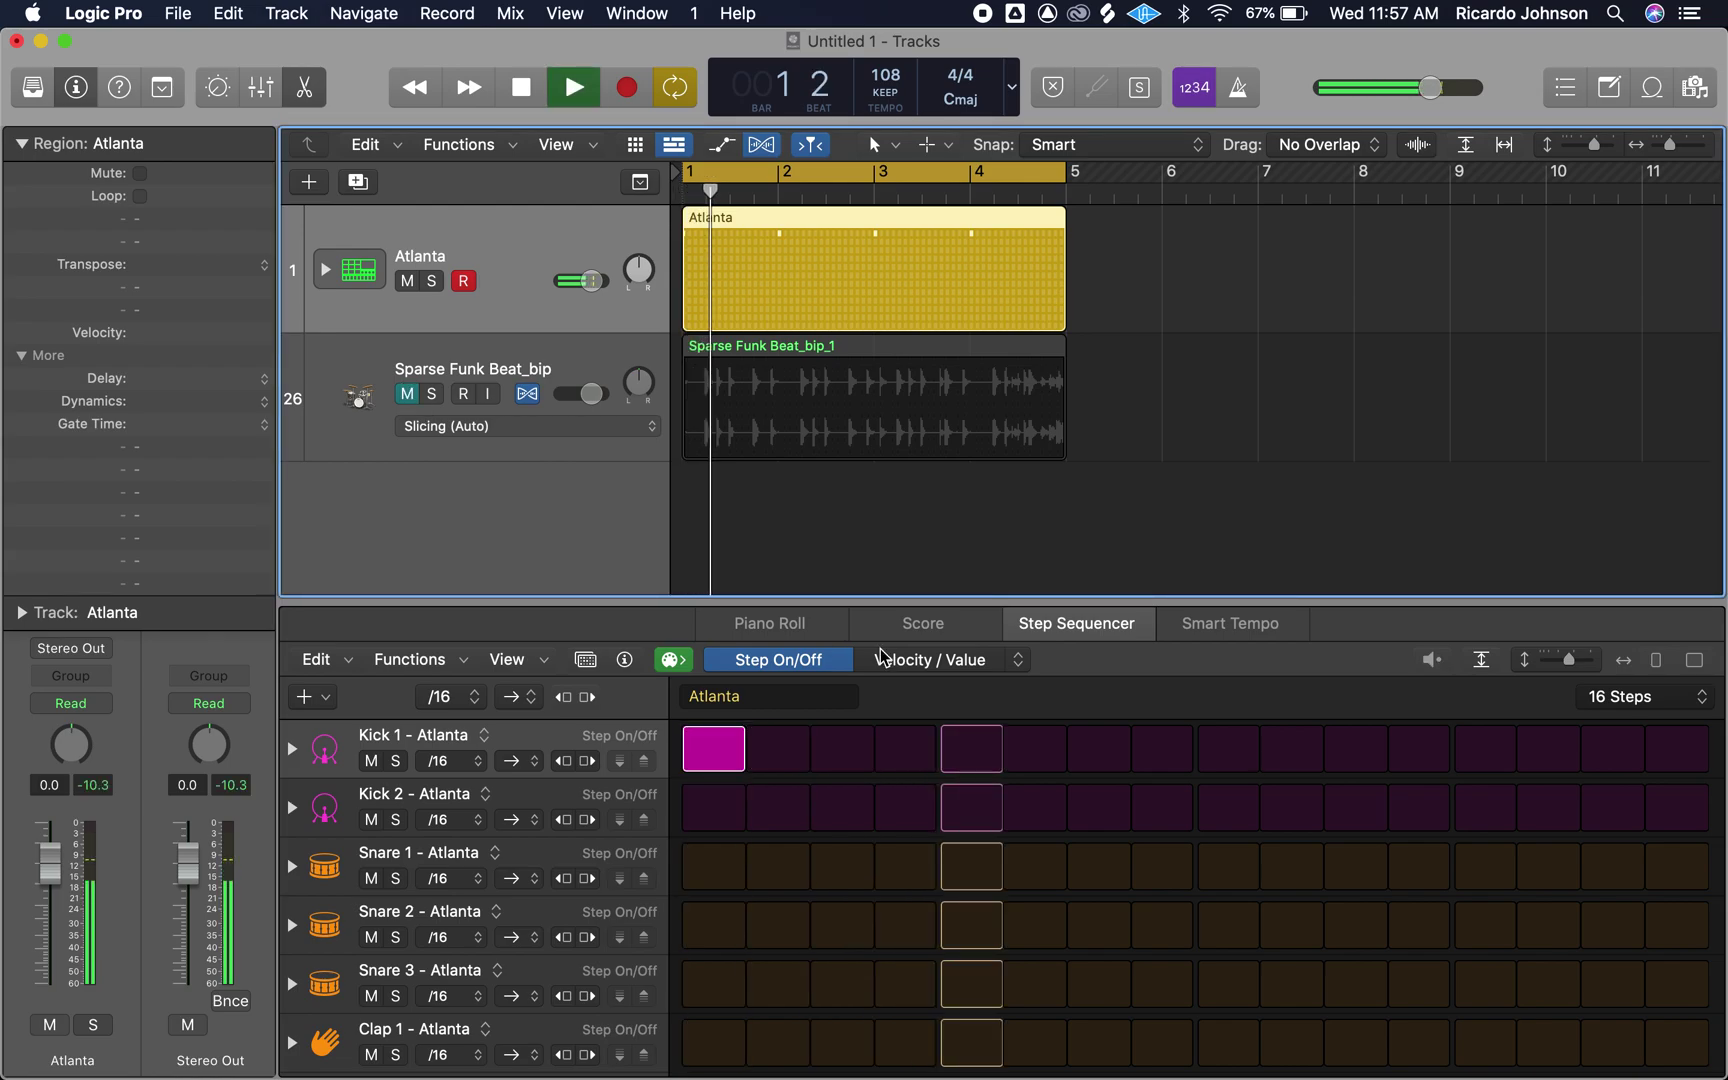
click(1640, 696)
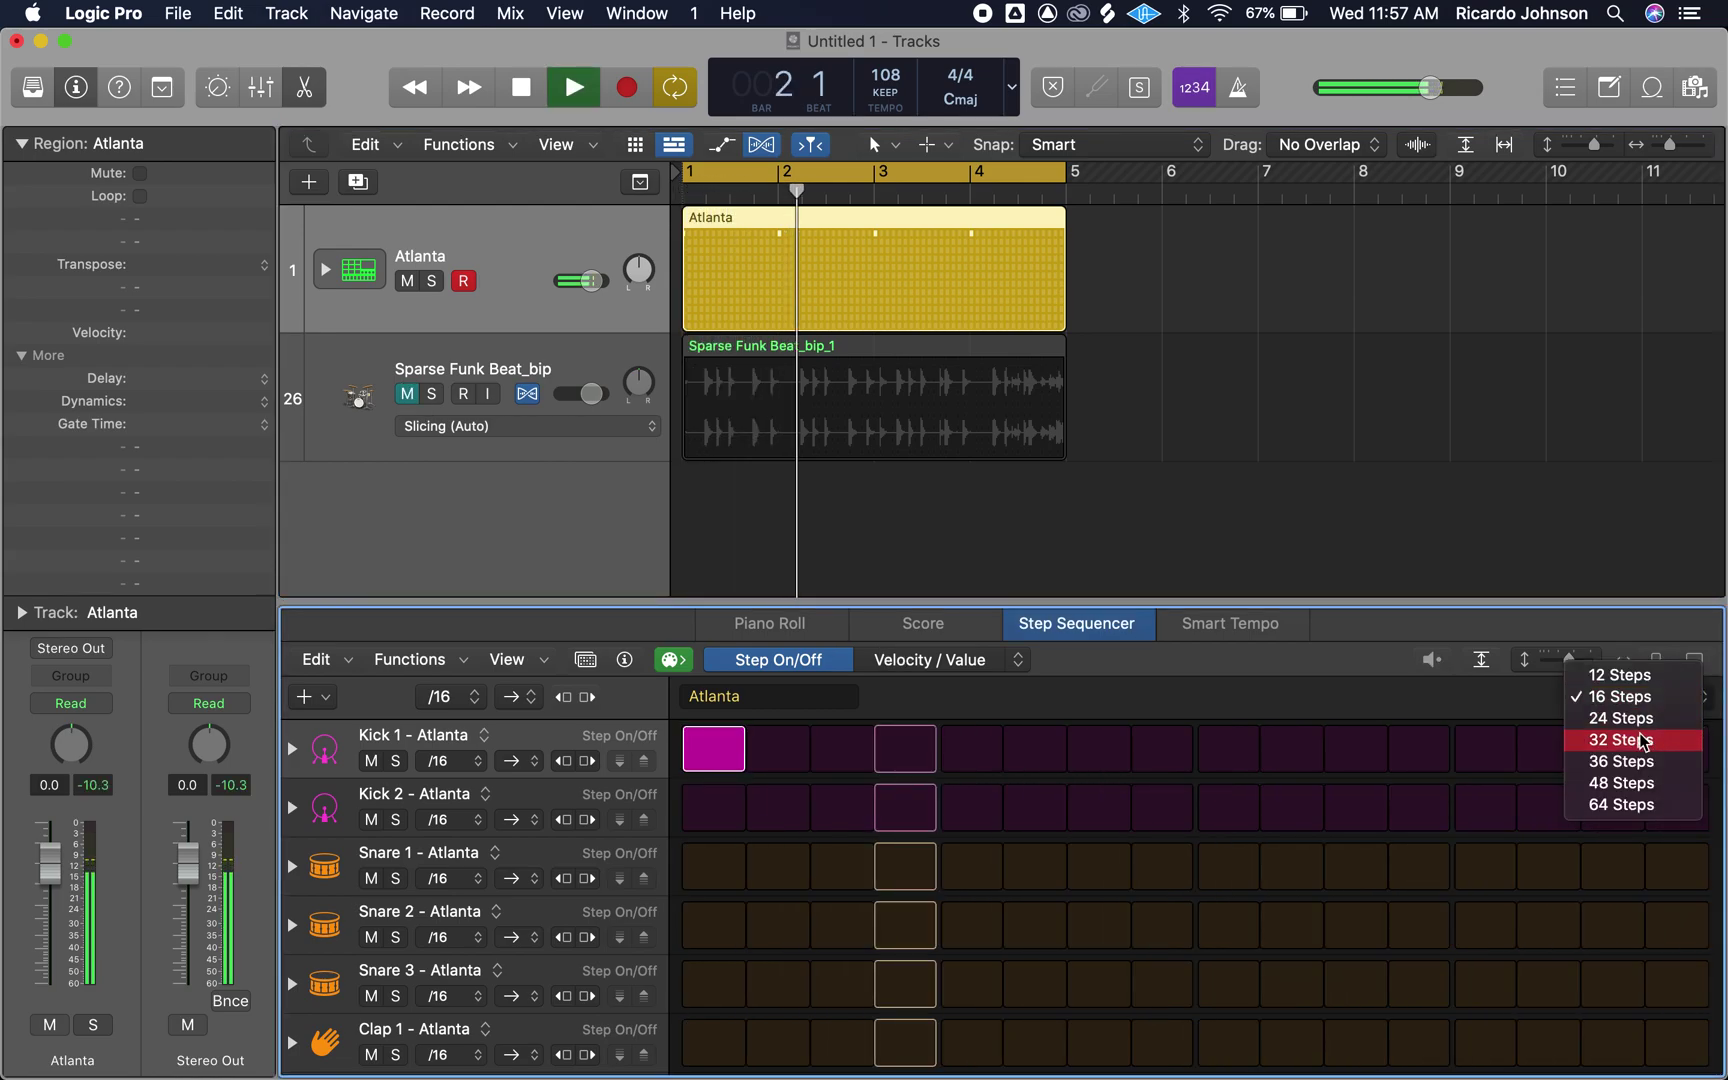
click(1643, 741)
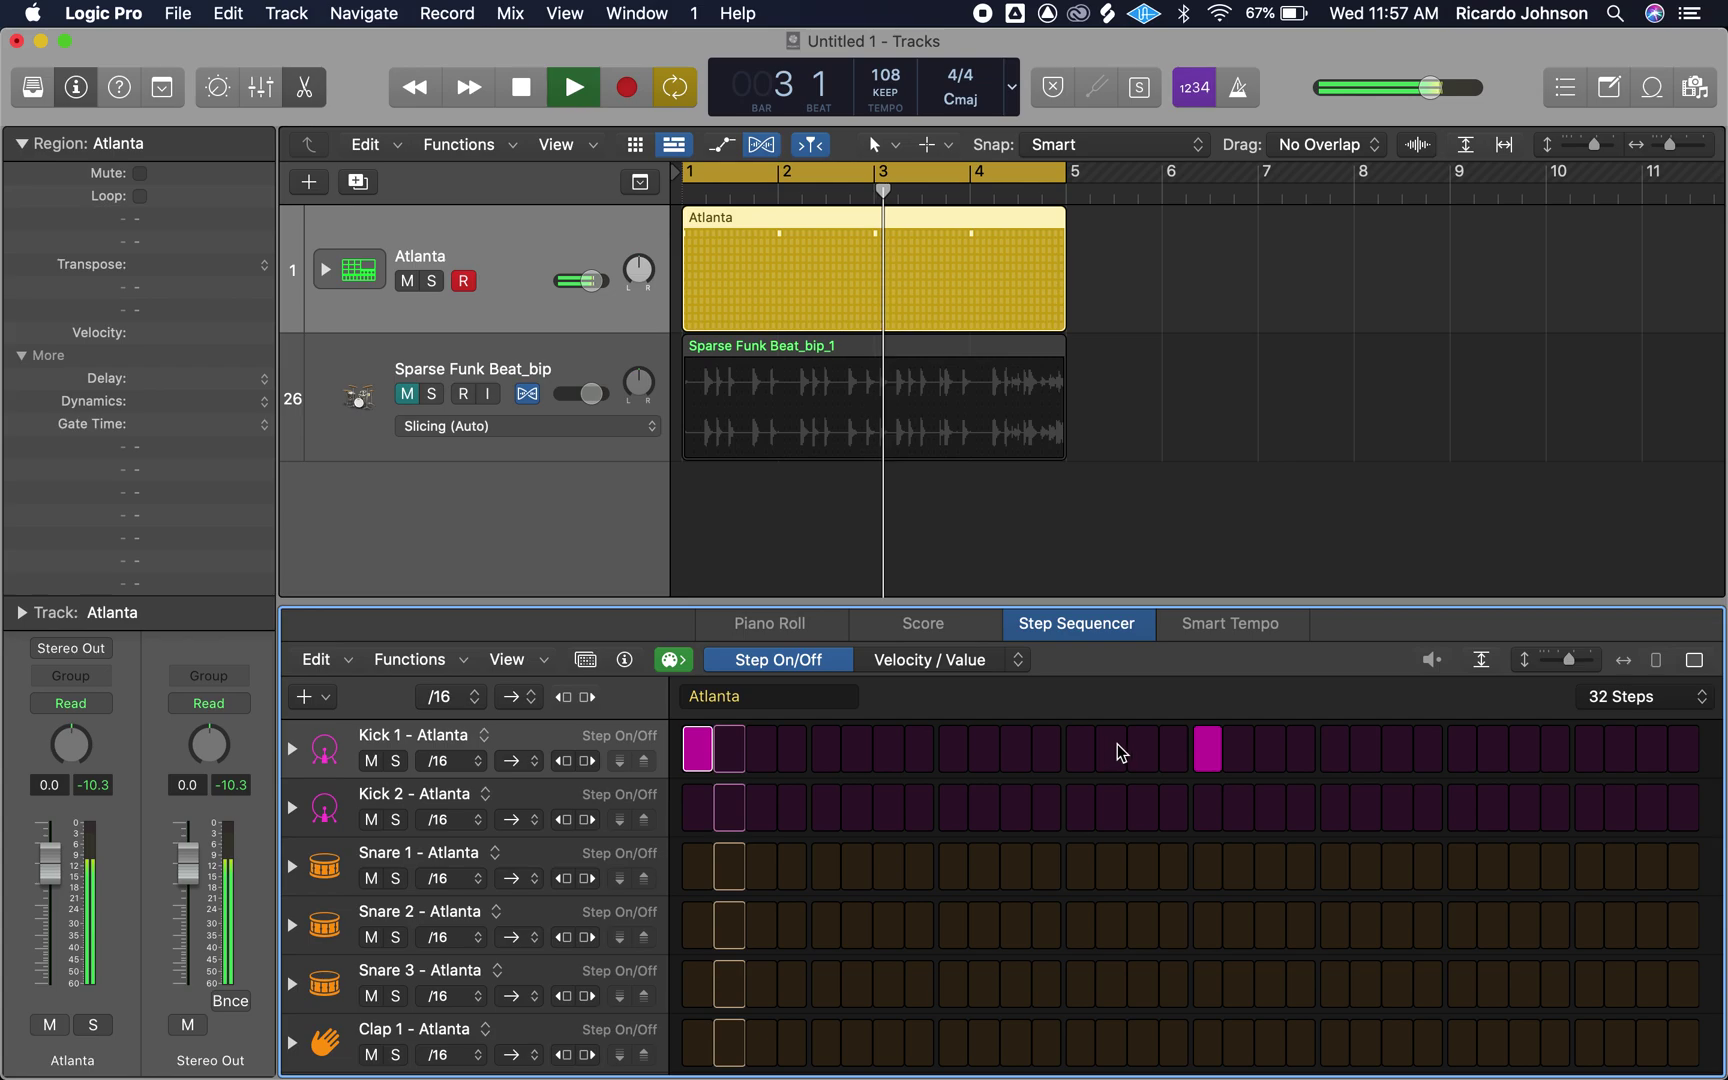
click(955, 758)
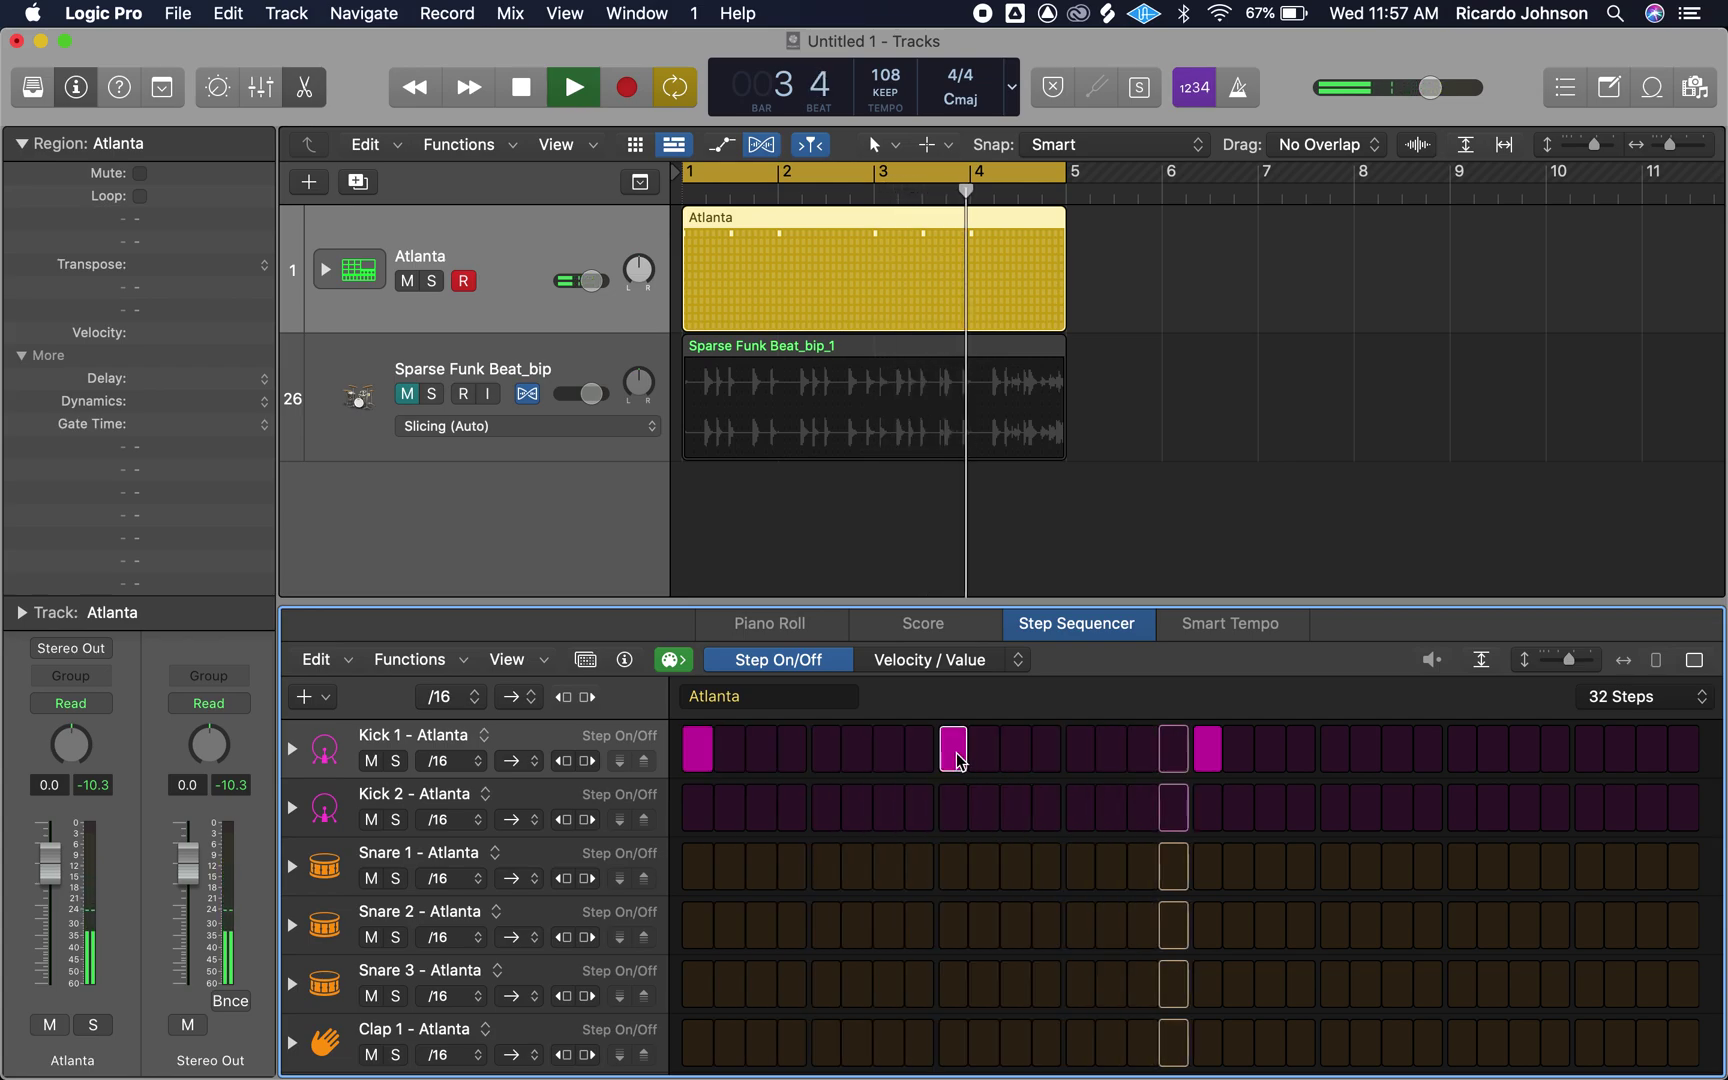
click(680, 664)
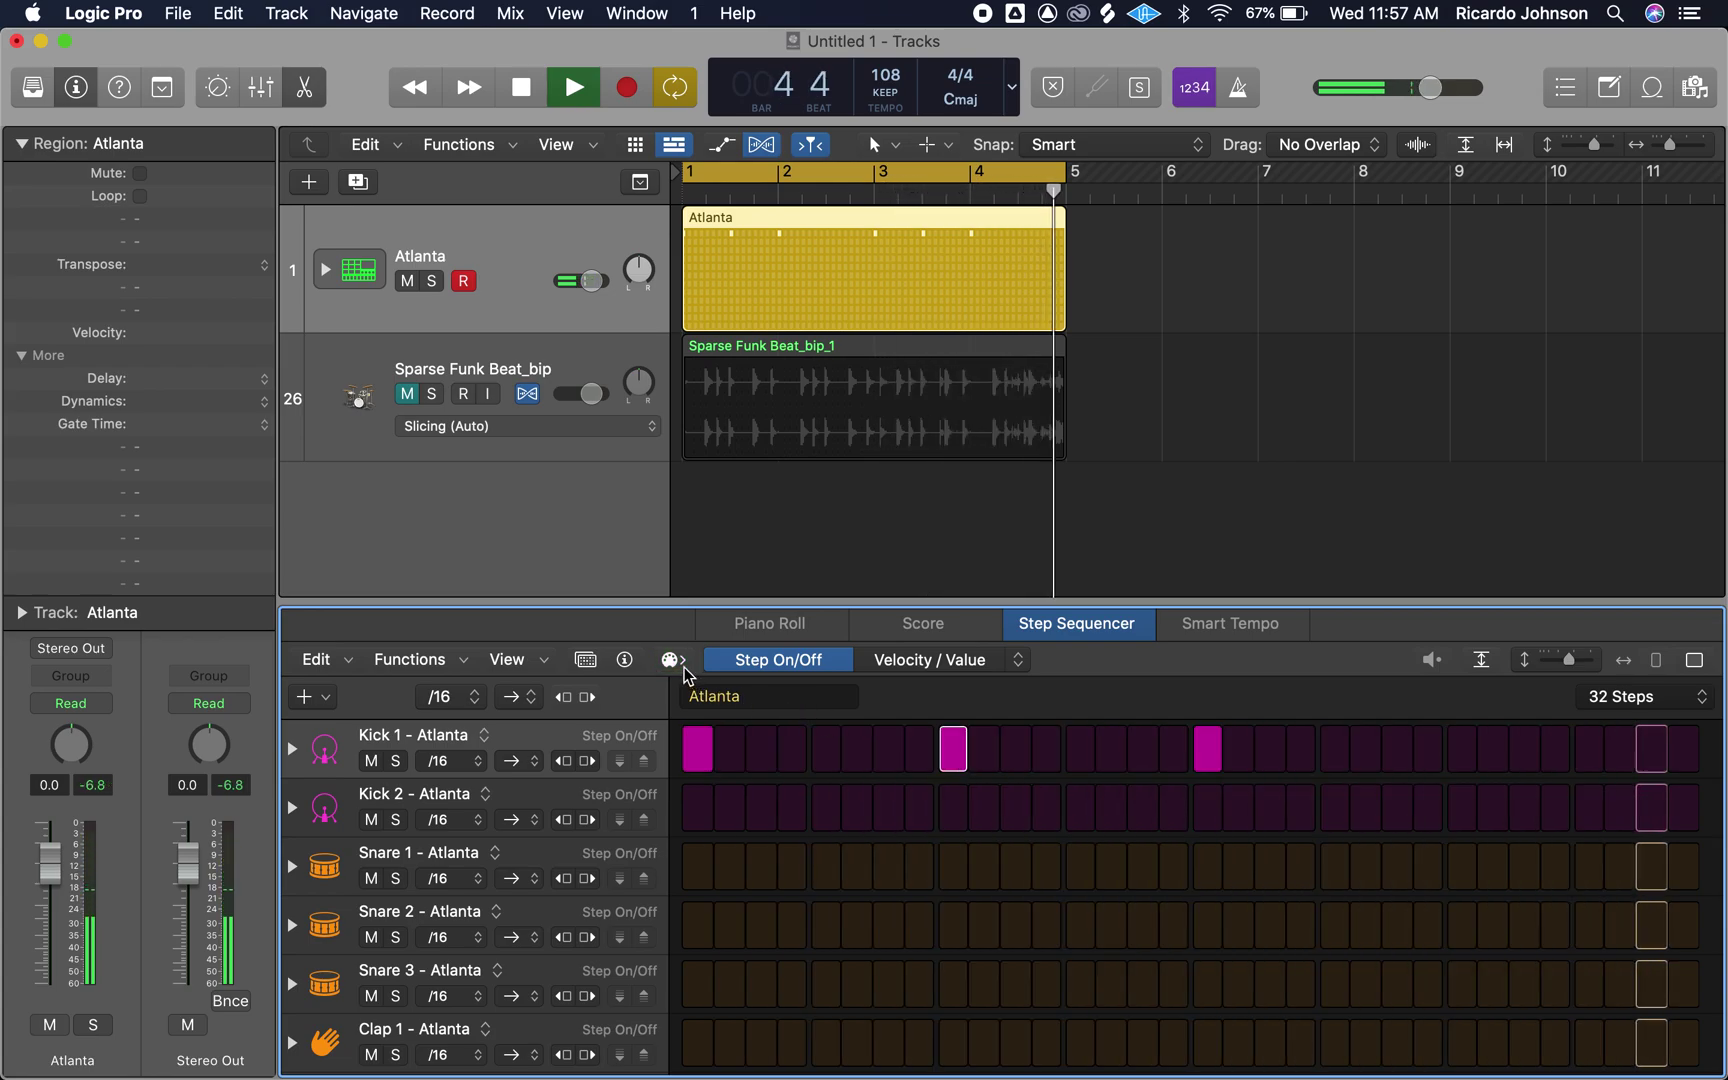
Add Snare 1 and Snare 2 hits on steps 5, 13, 21 and 29
click(834, 869)
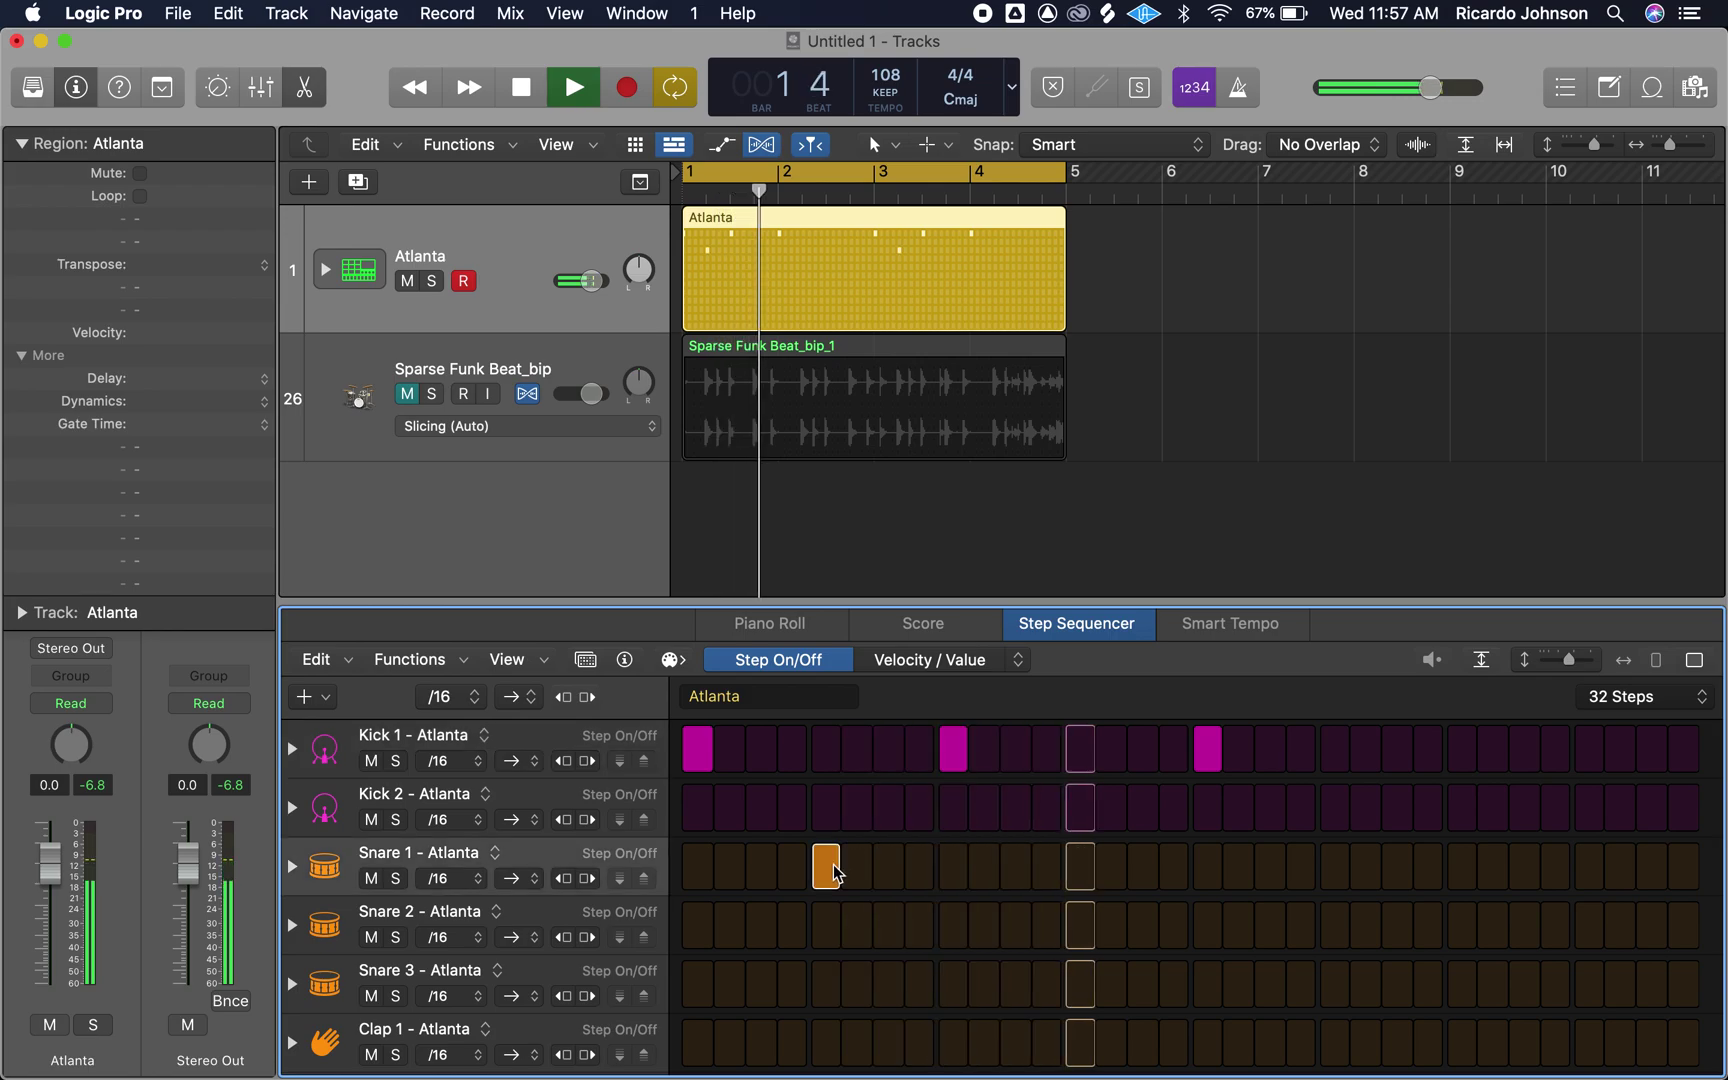
click(826, 925)
click(1080, 870)
click(1079, 921)
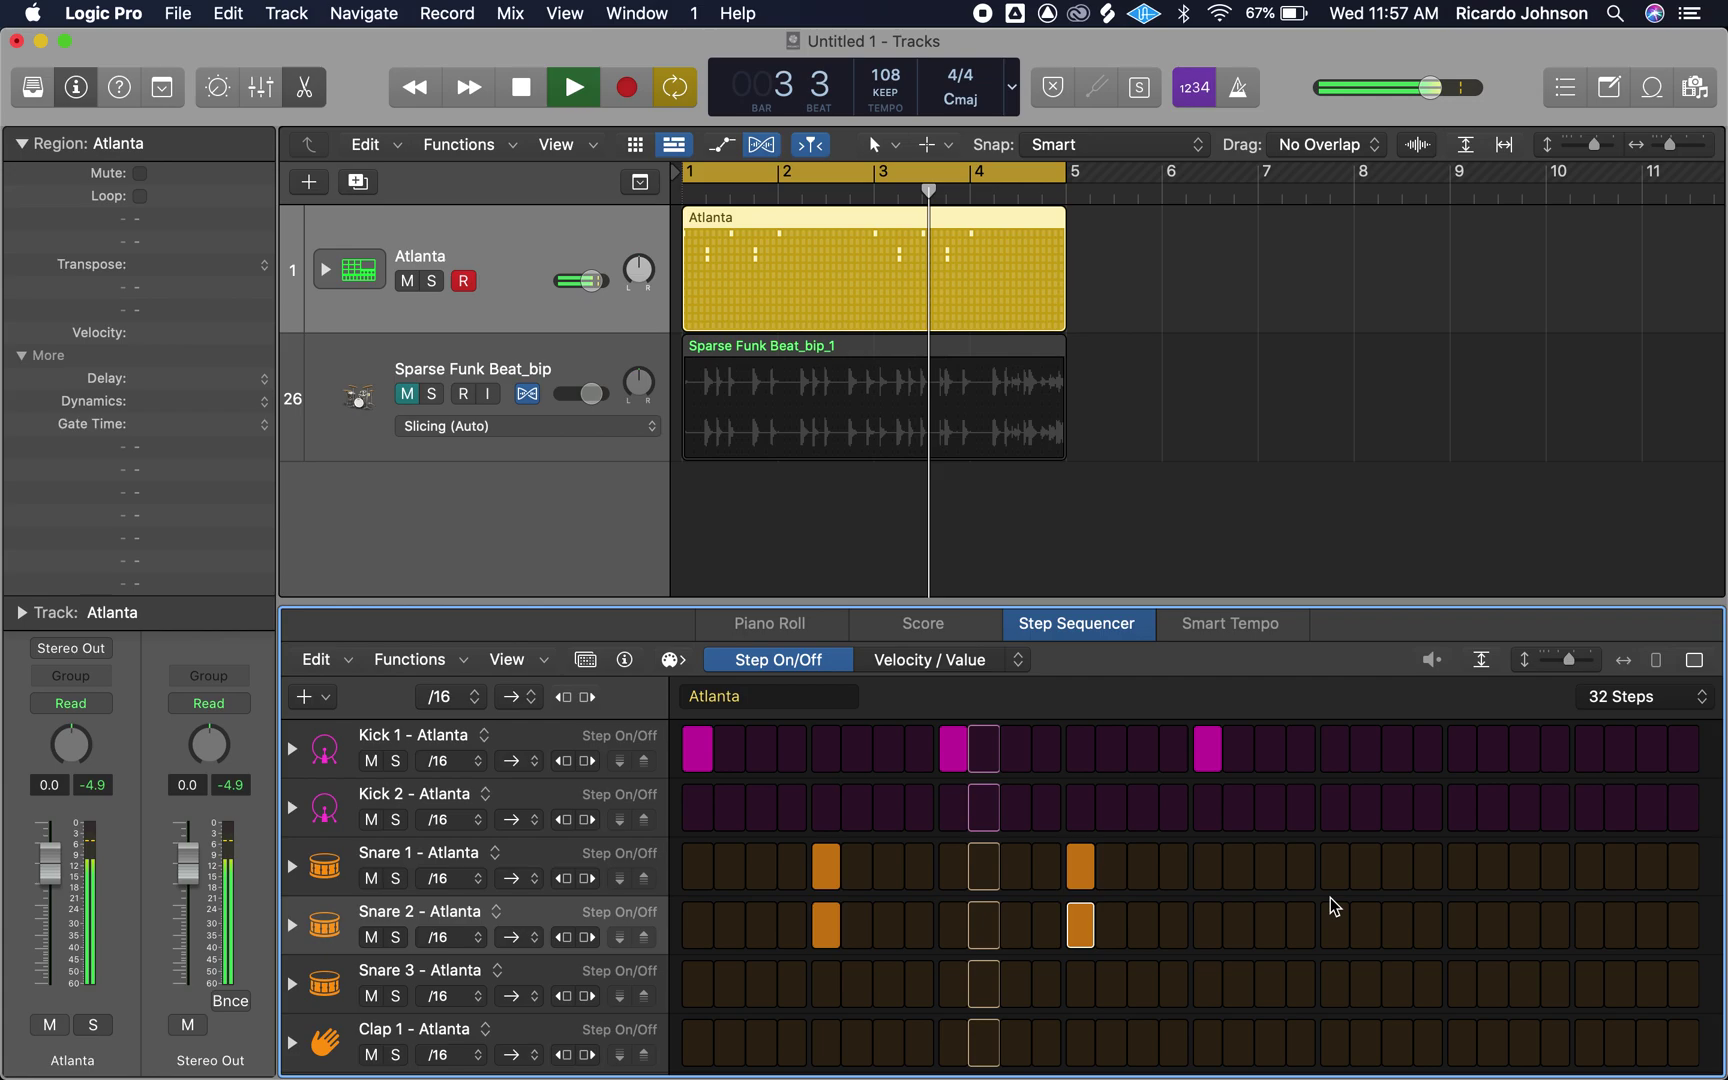
click(1335, 868)
click(1335, 926)
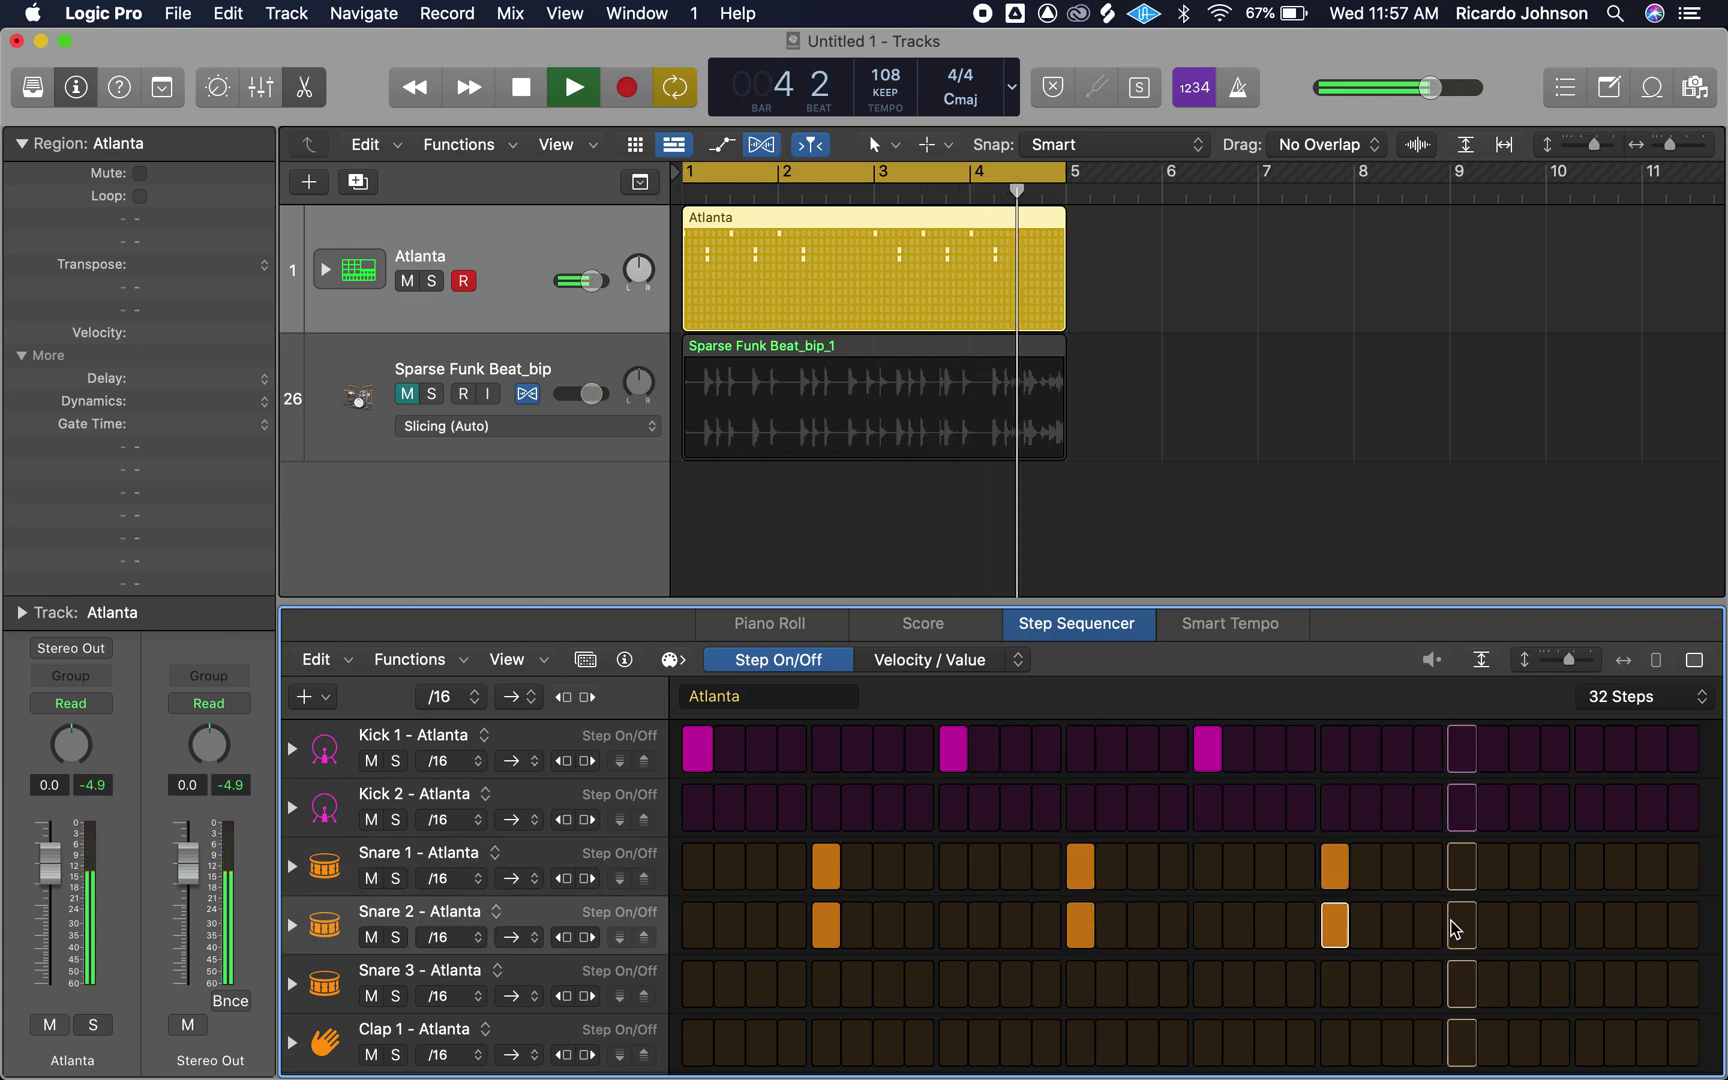
click(1587, 869)
click(1586, 926)
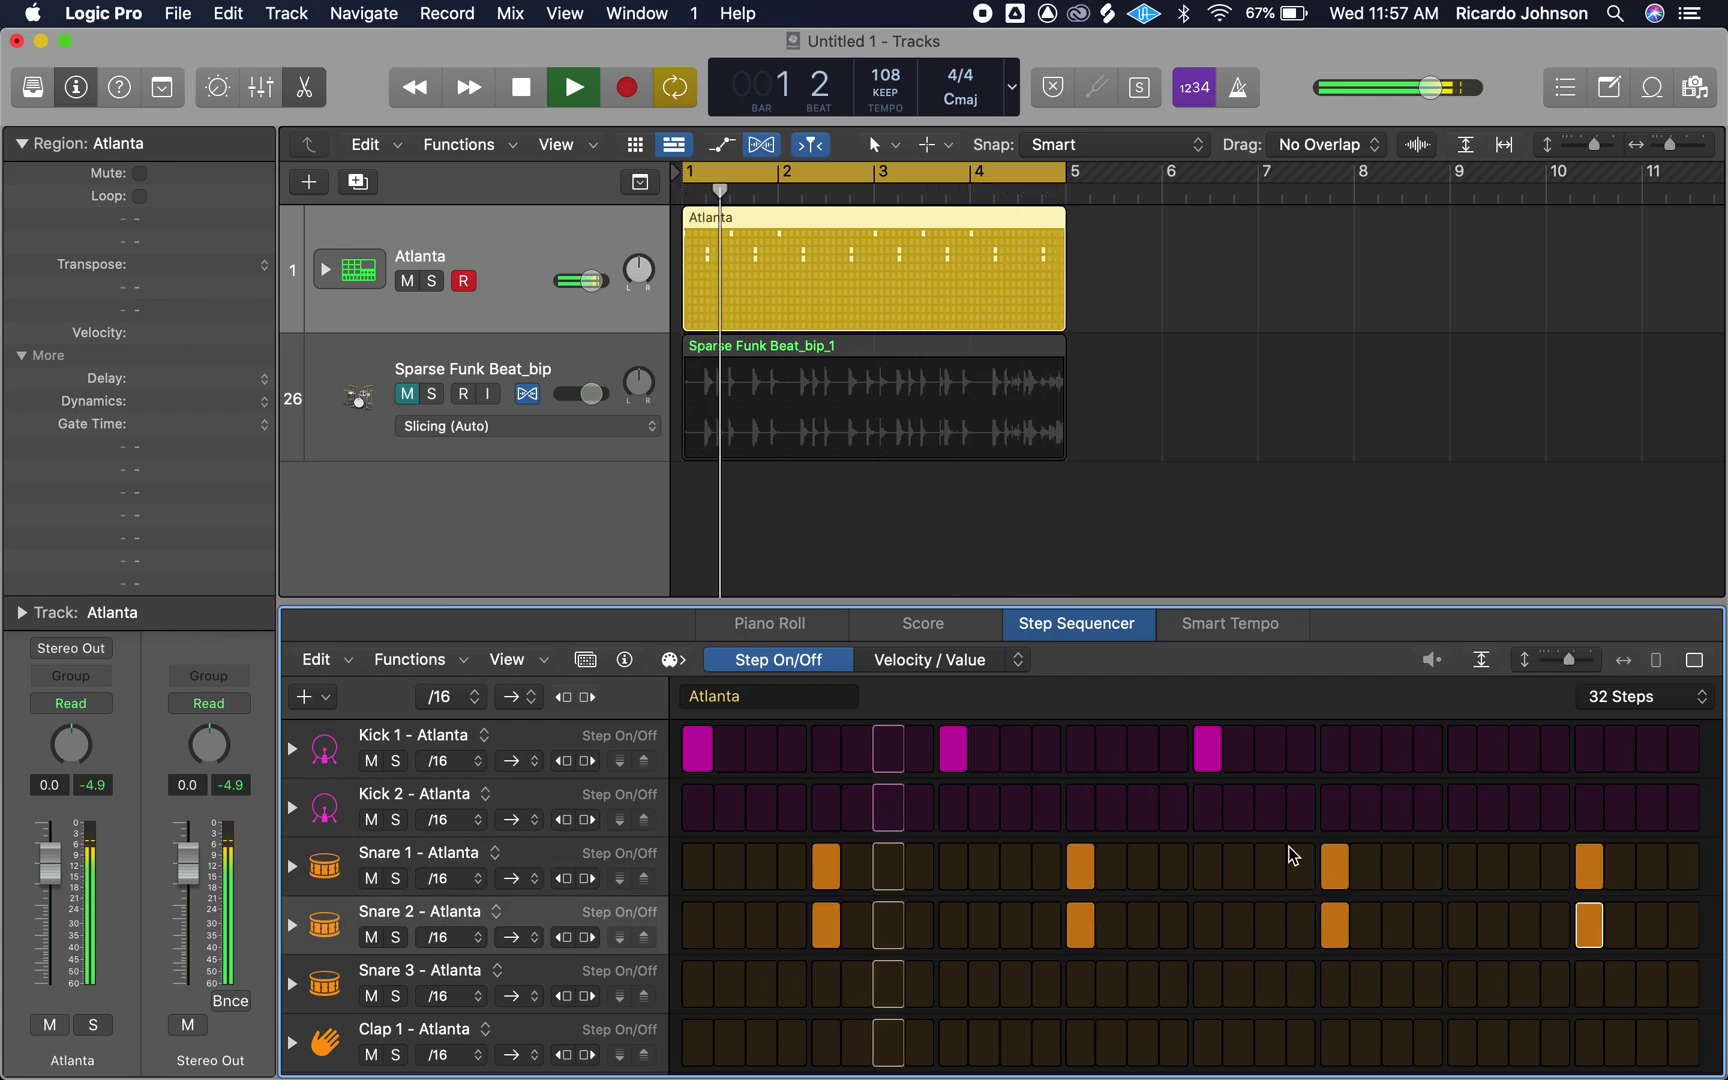
Rearrange the Kick 1 hits, adding and removing kicks across the pattern
click(1137, 750)
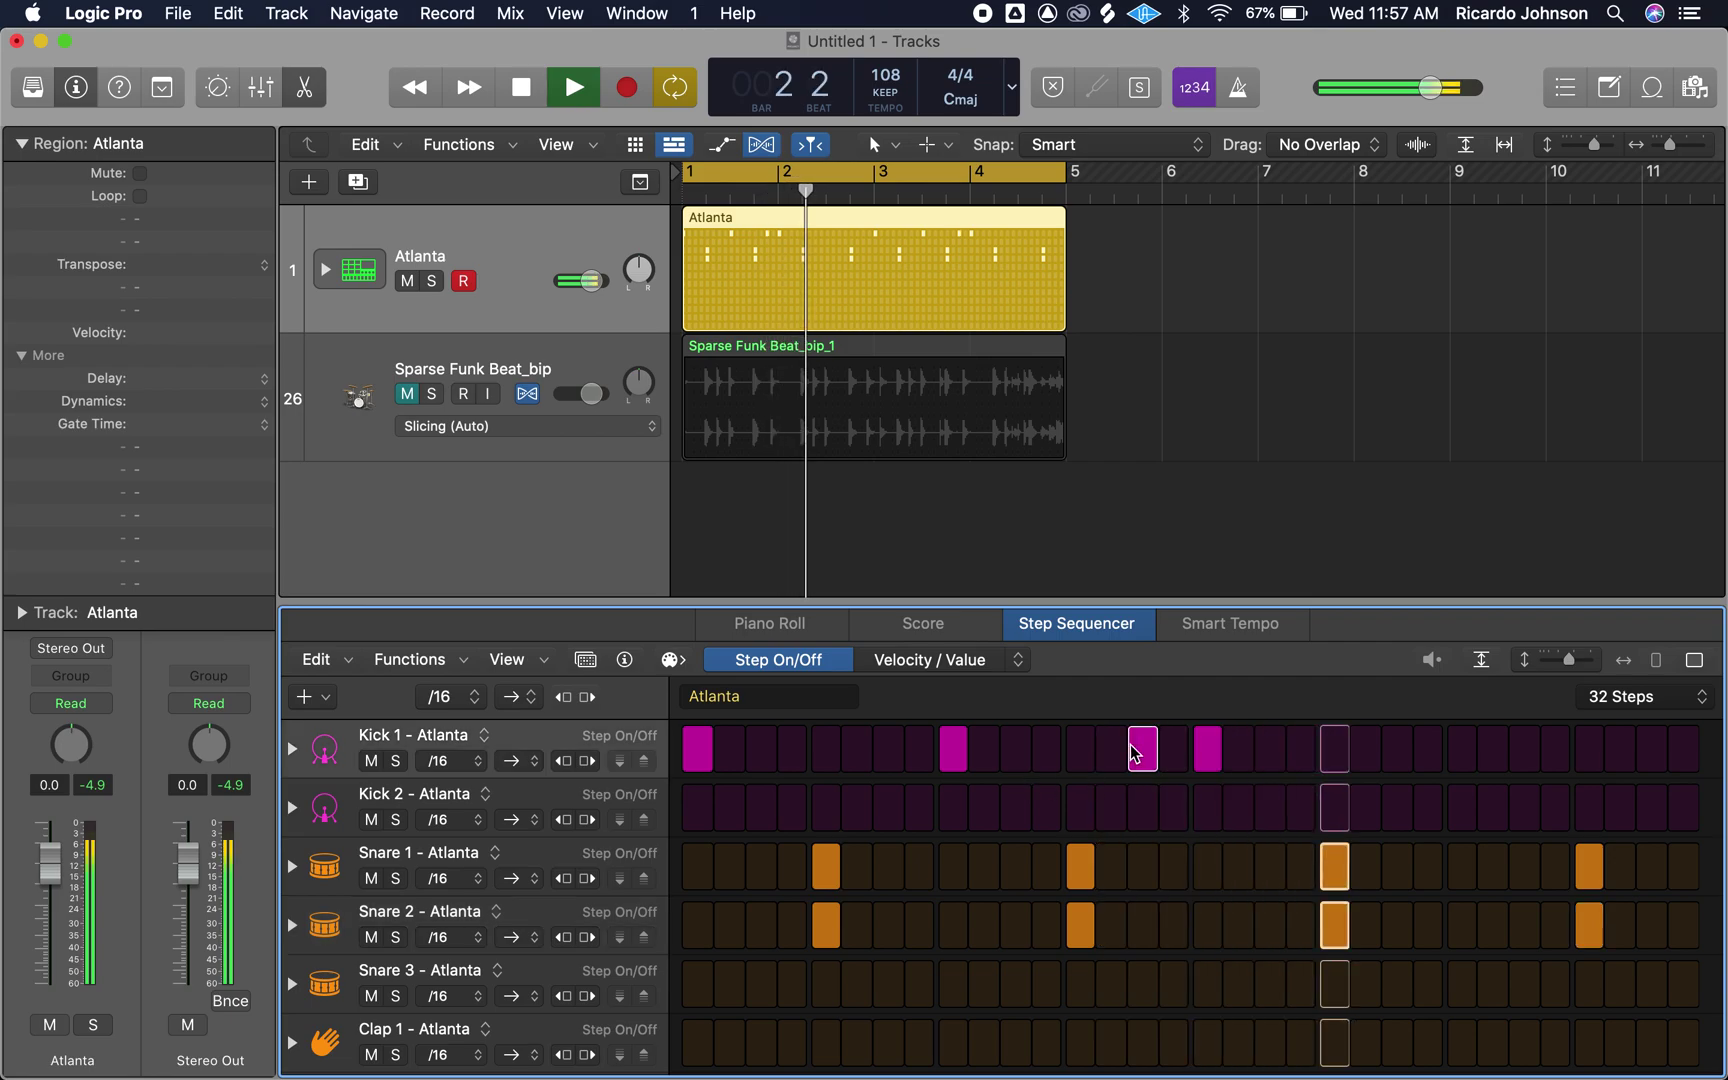
click(1206, 755)
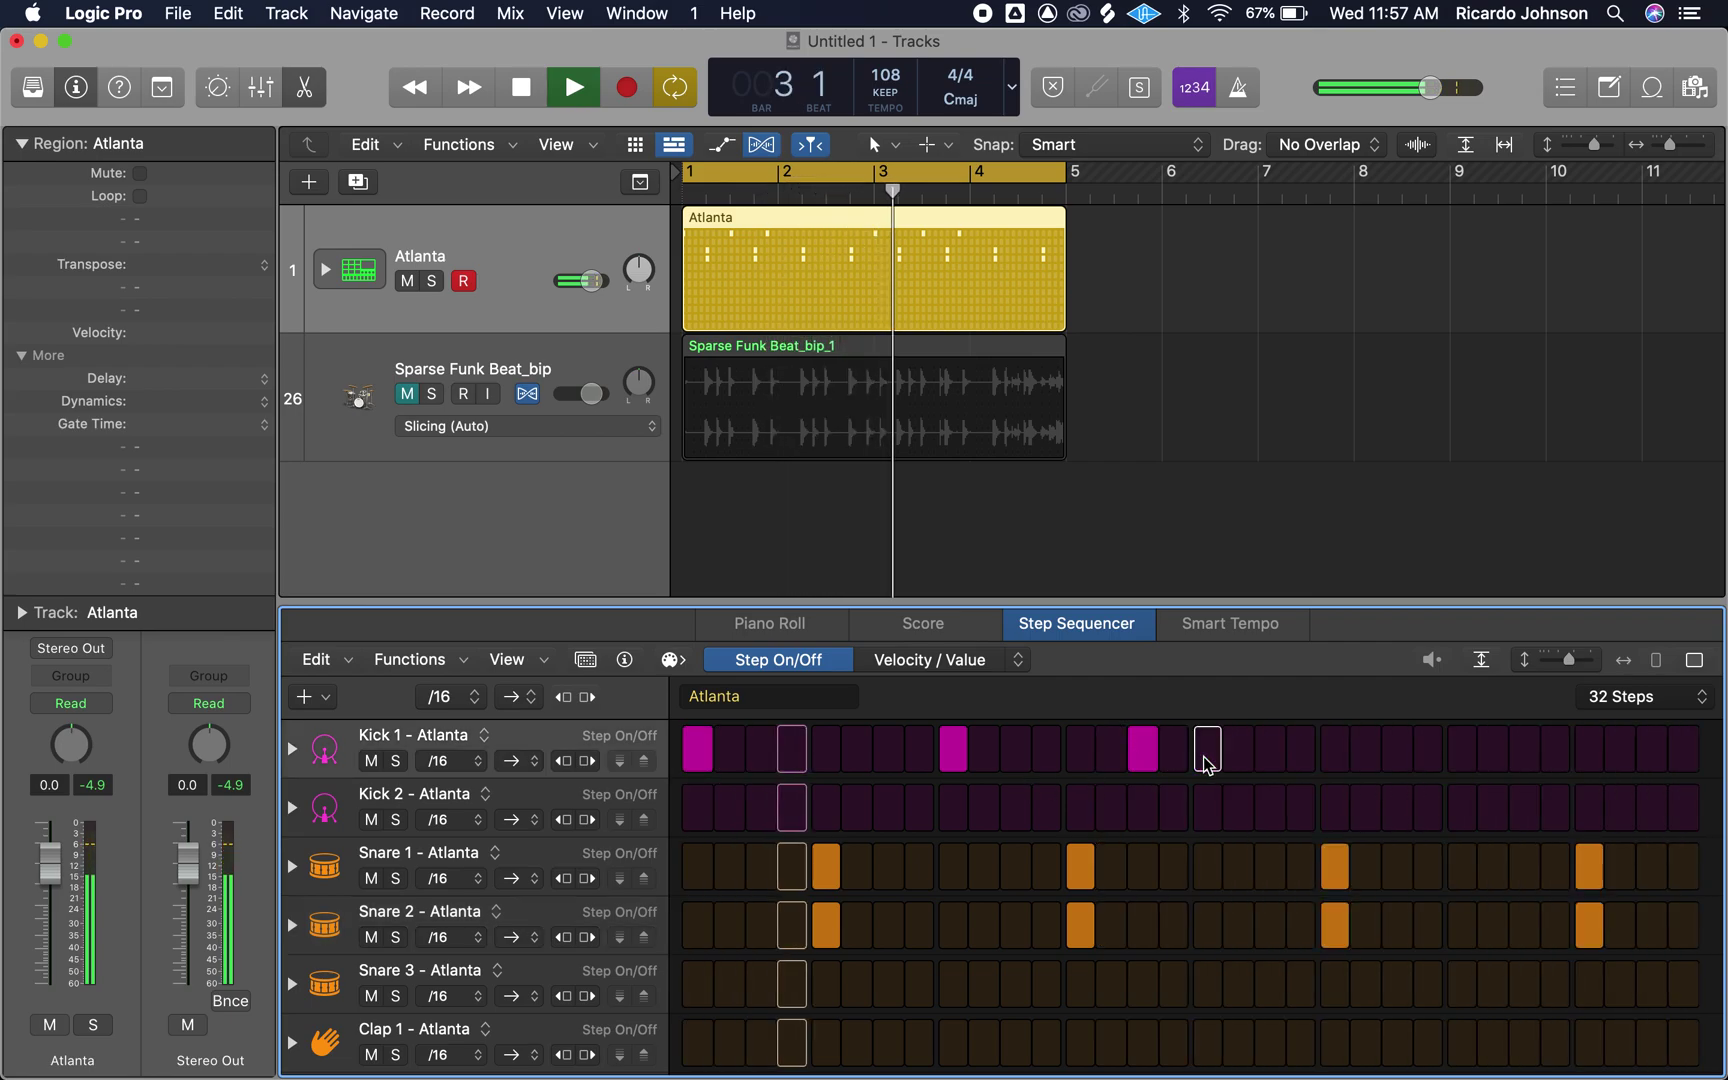
click(958, 755)
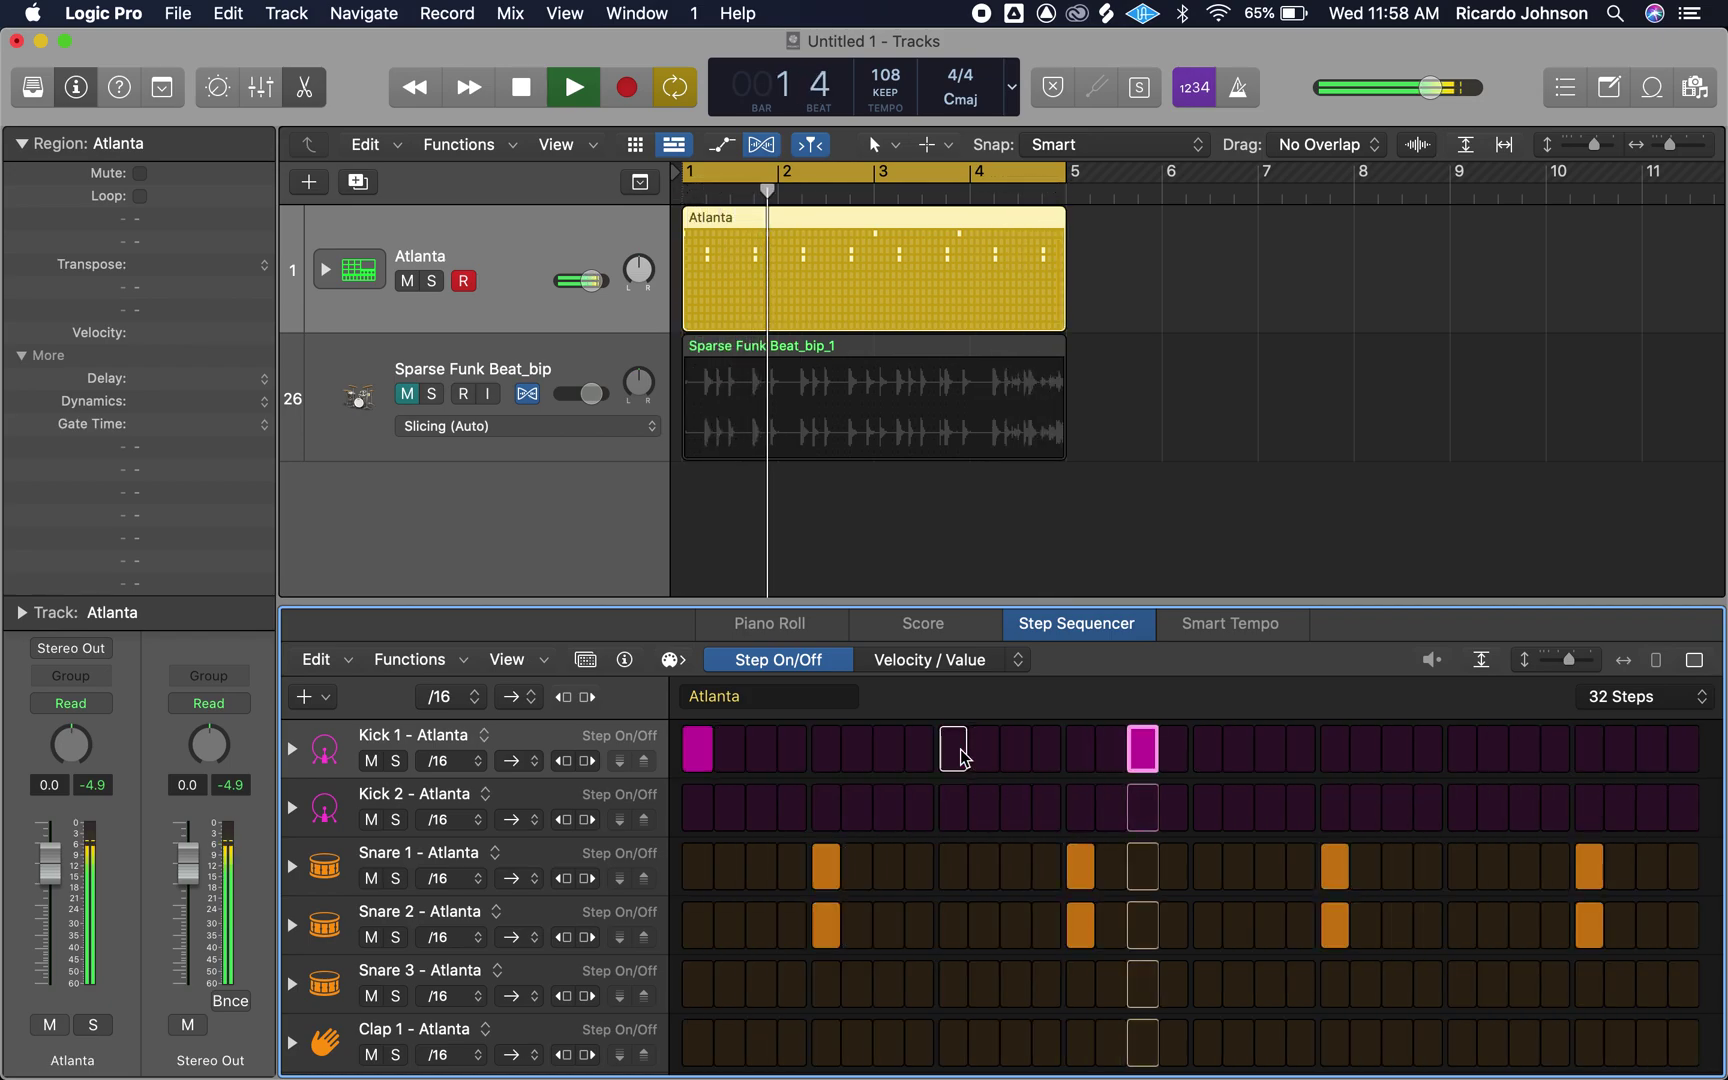
click(1145, 755)
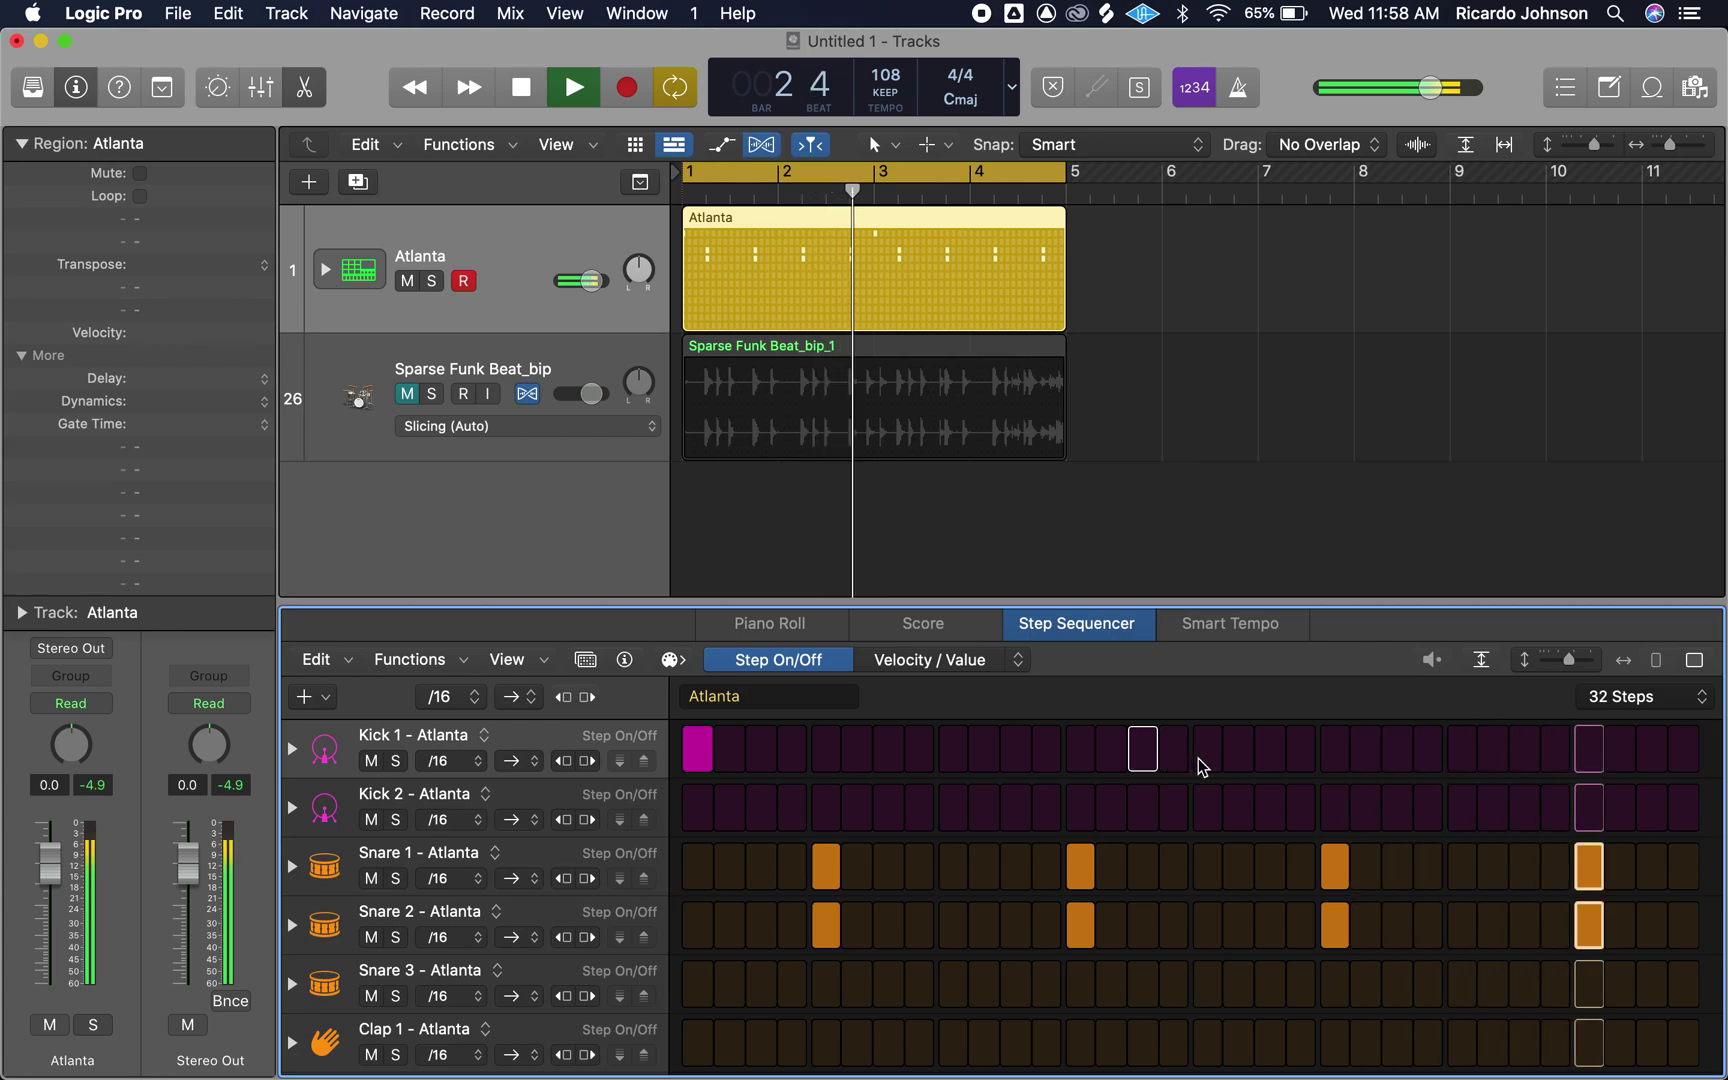
click(1201, 760)
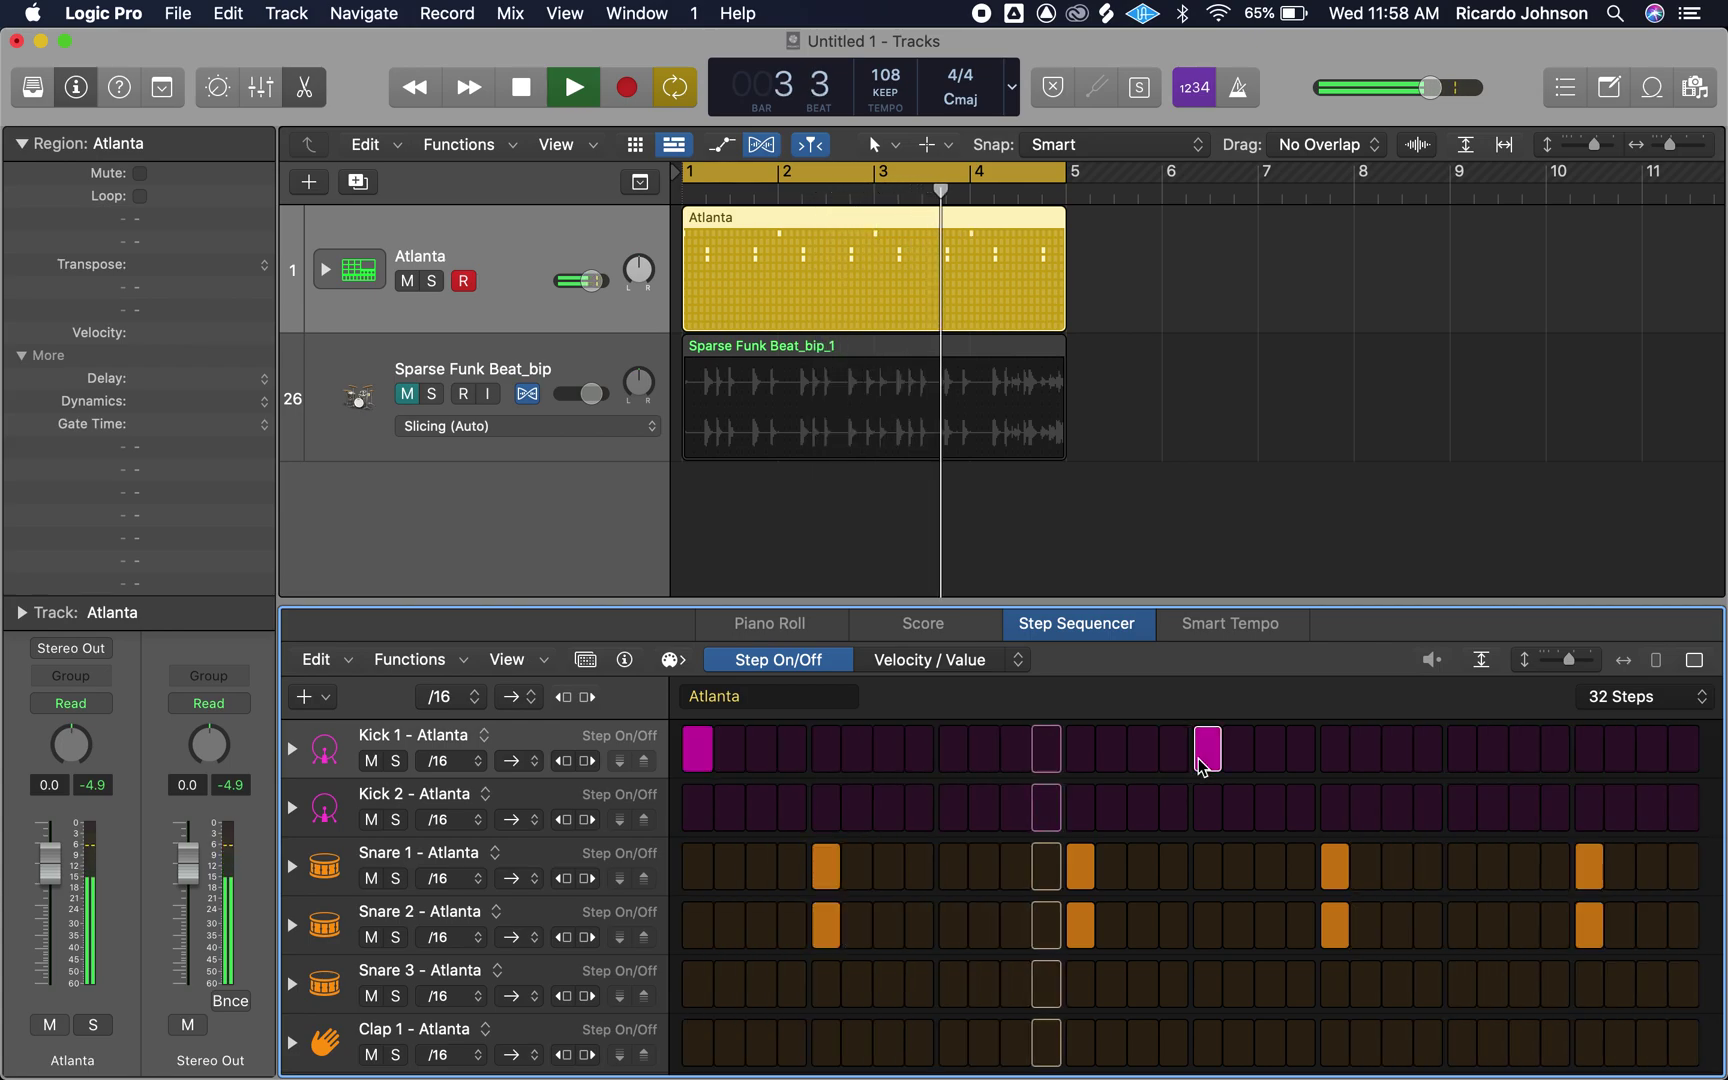
click(1203, 757)
click(1172, 752)
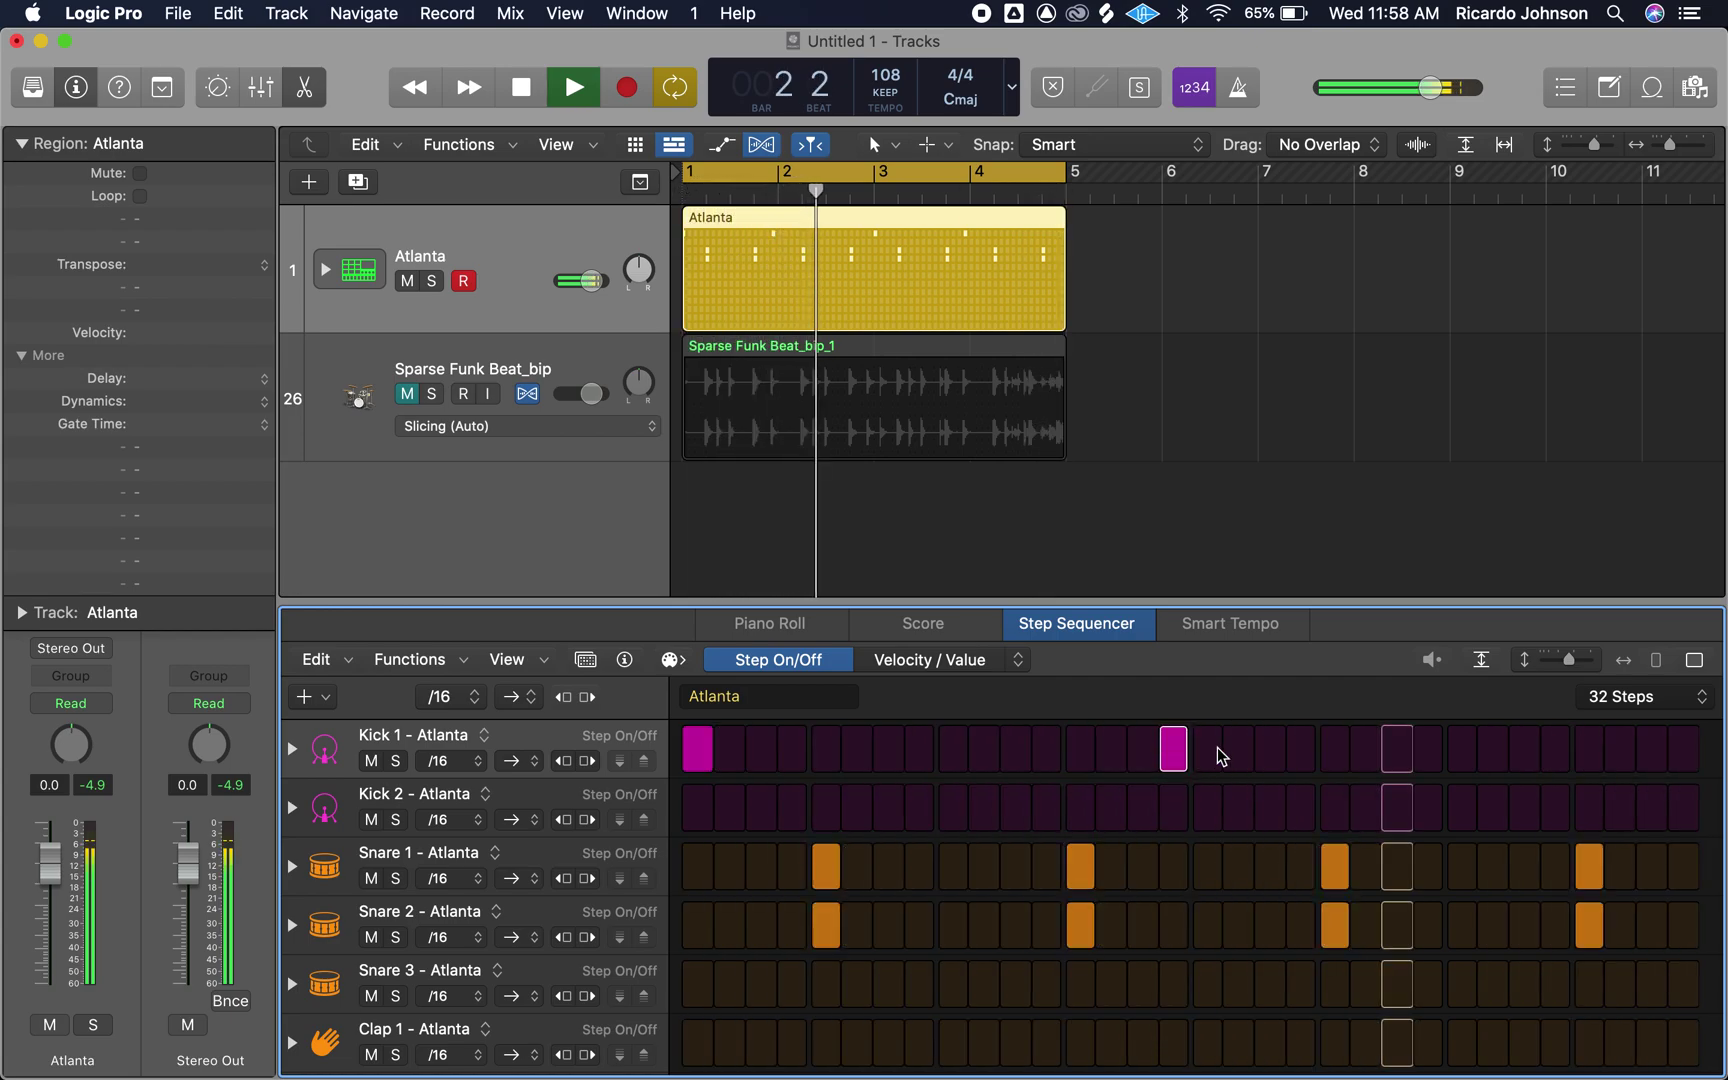
click(1268, 752)
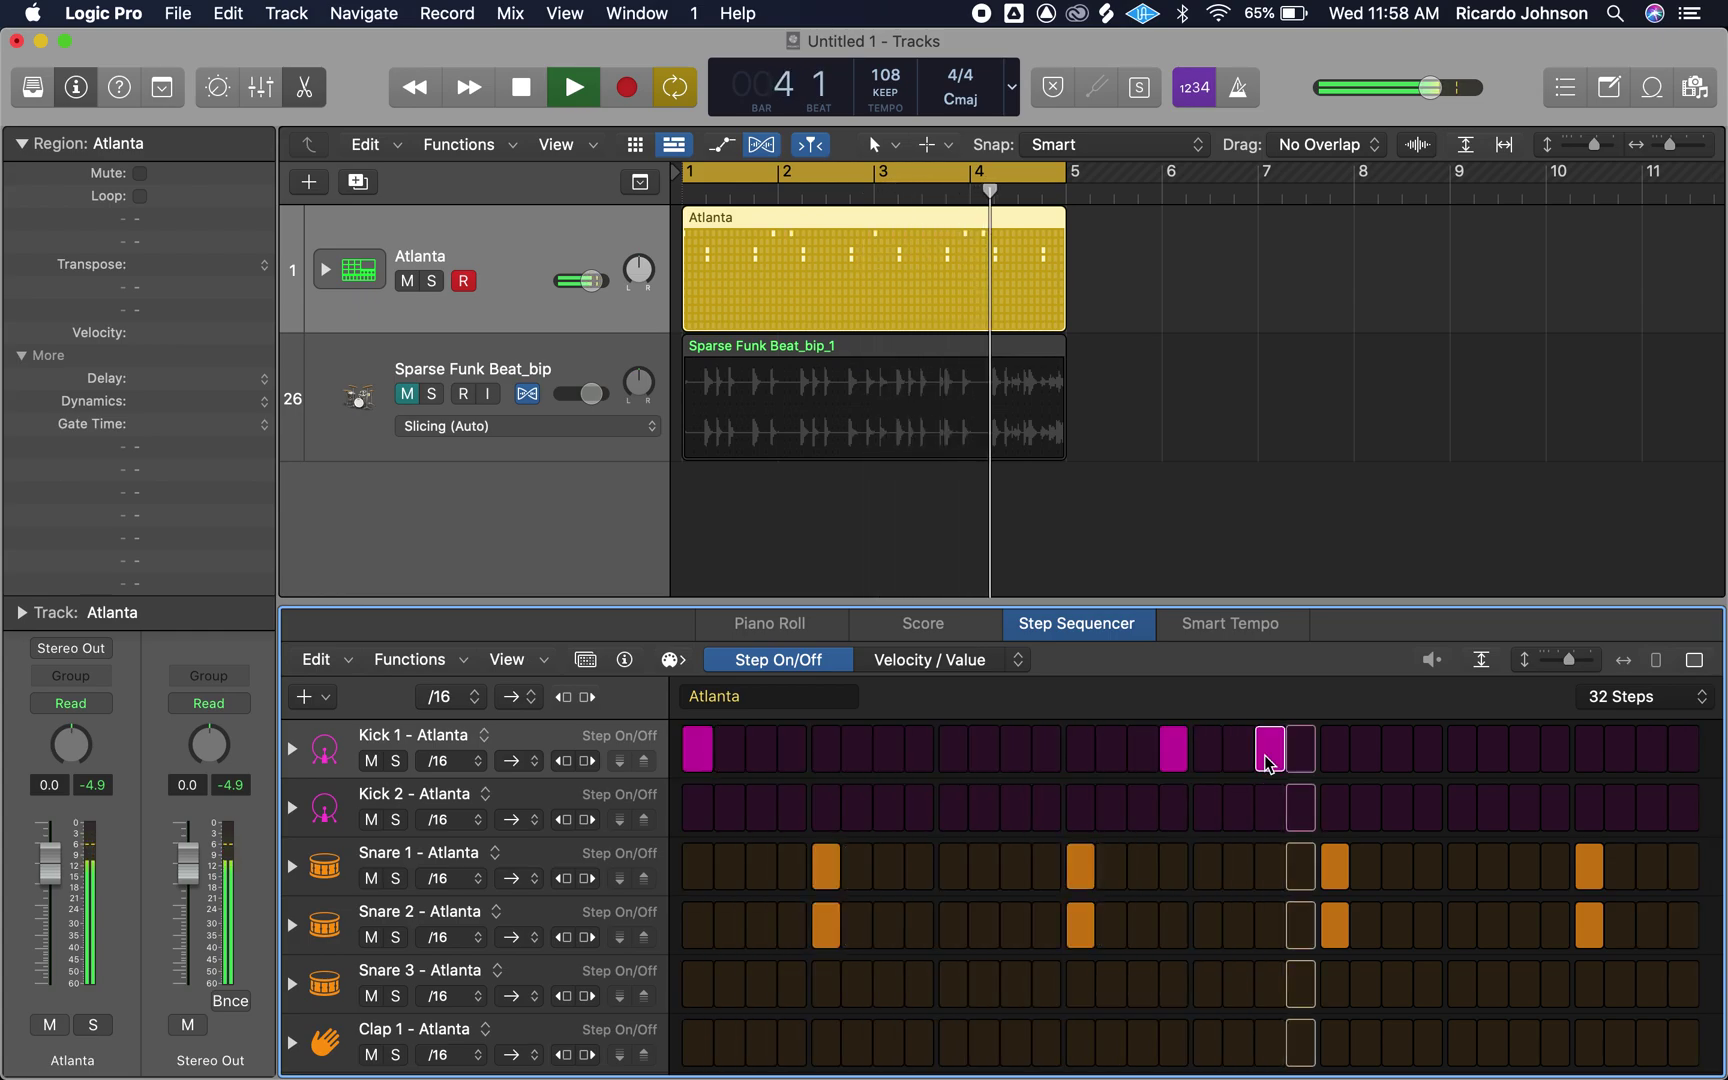
click(1460, 750)
click(1015, 748)
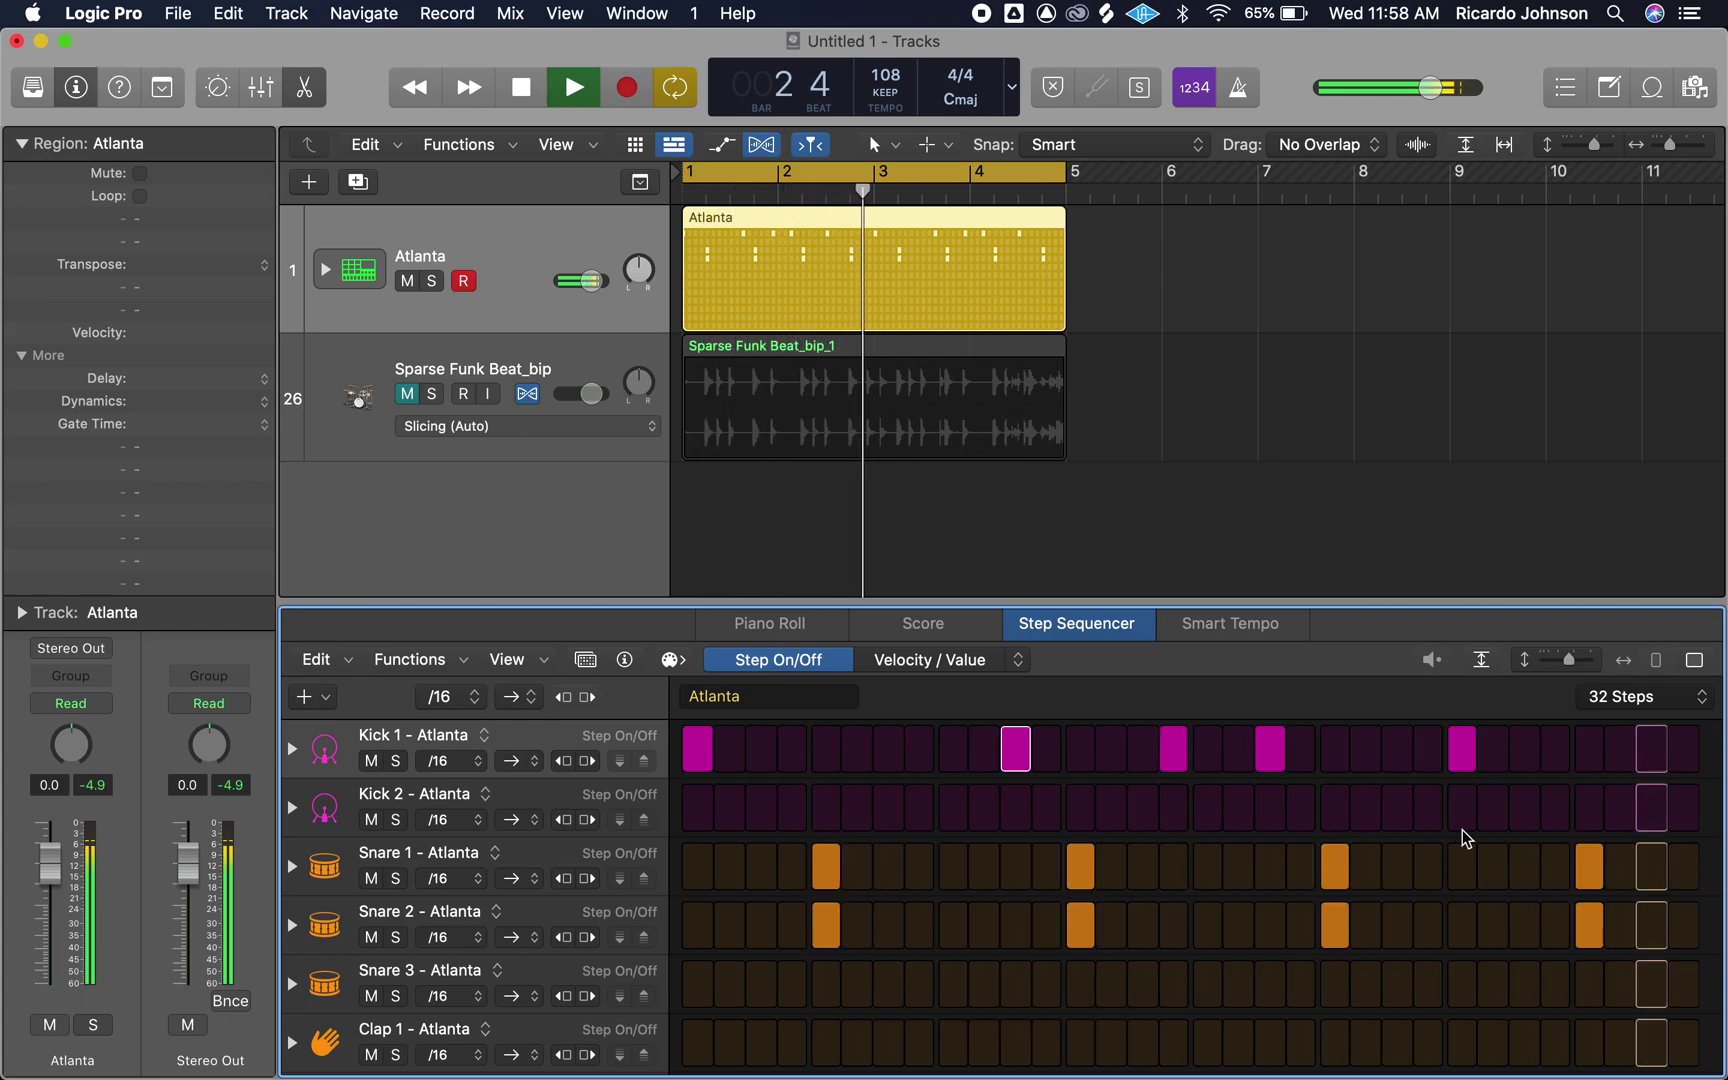
click(1462, 752)
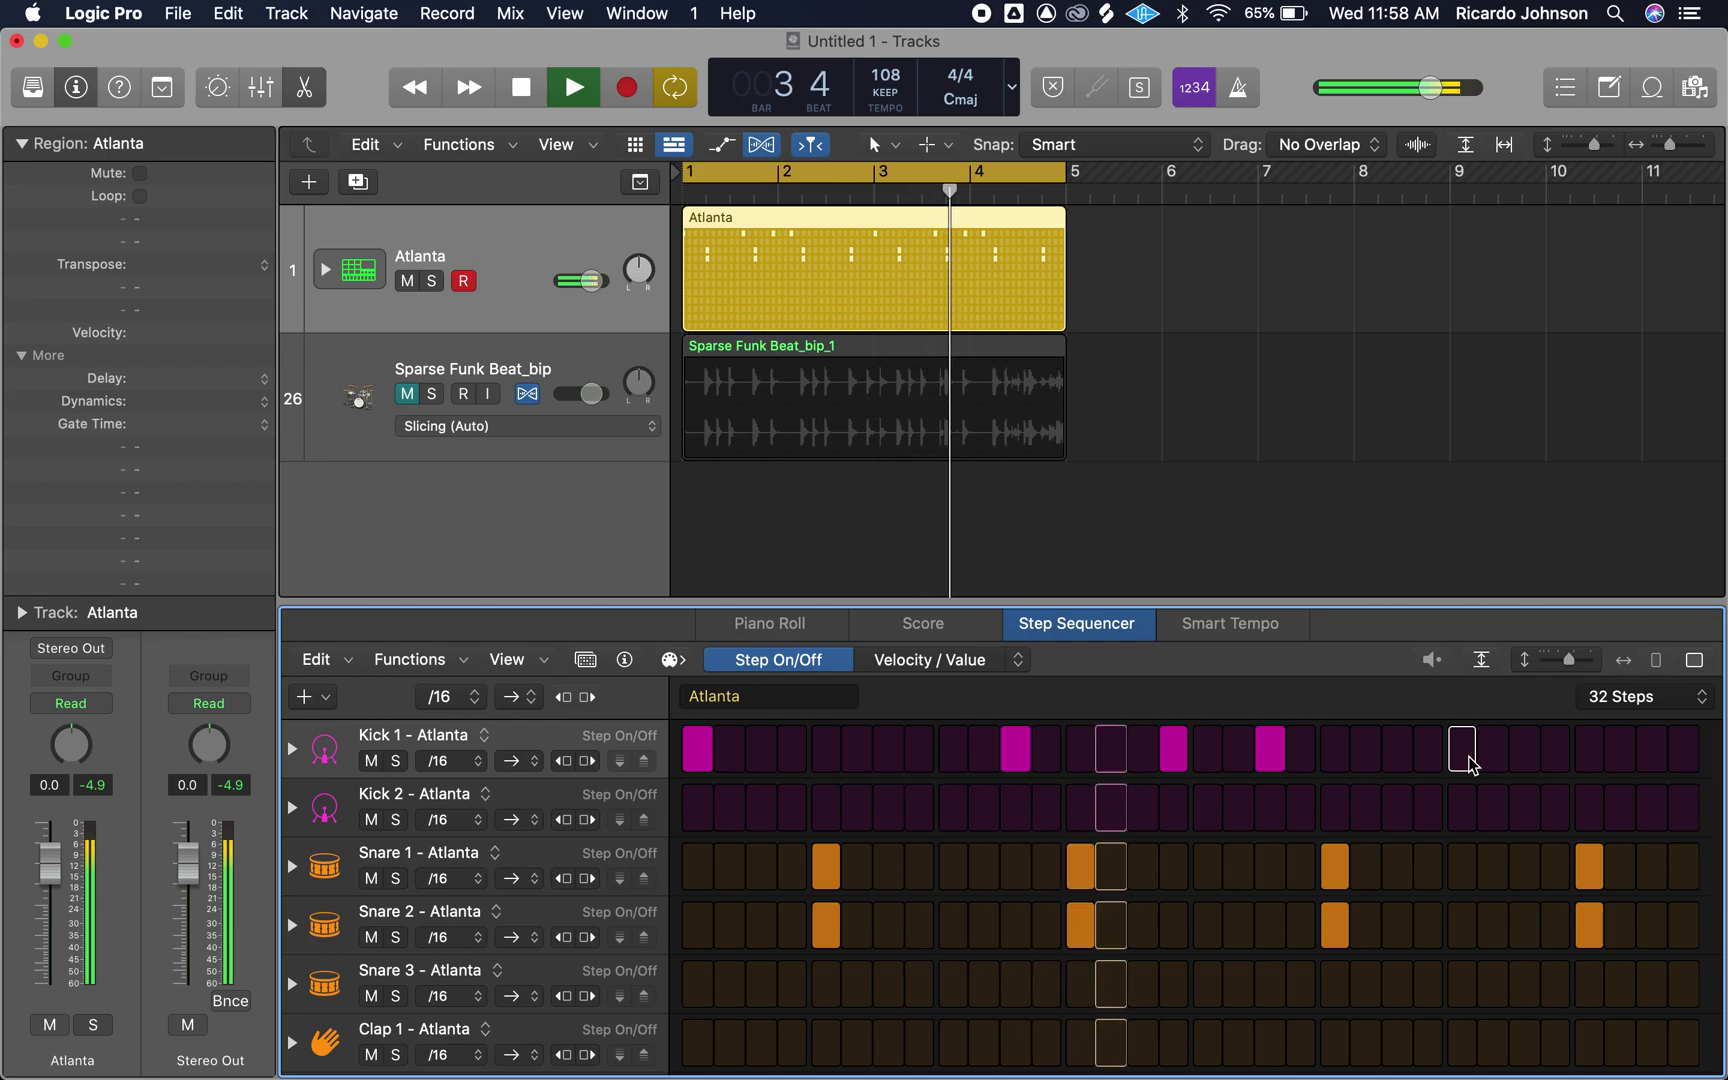
click(1528, 758)
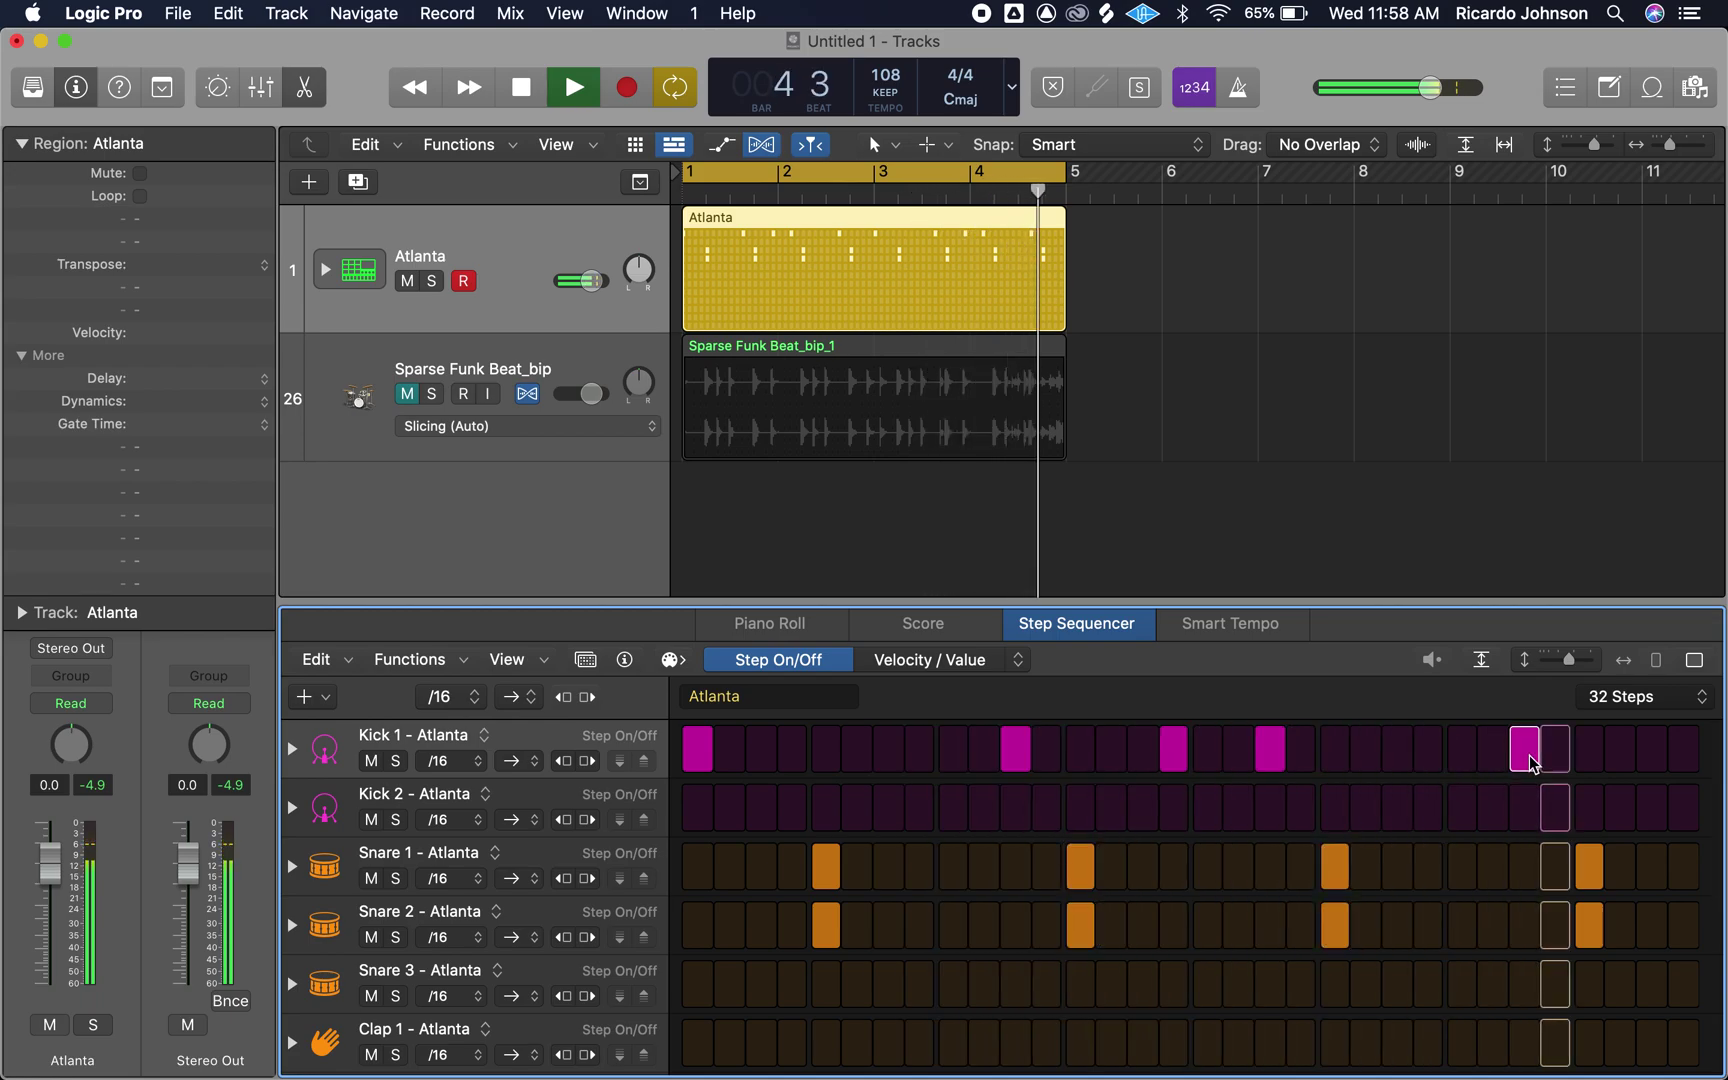
Paint a dense row of Hi-Hat 1 steps across most of the pattern
scroll(859, 983, down, 1)
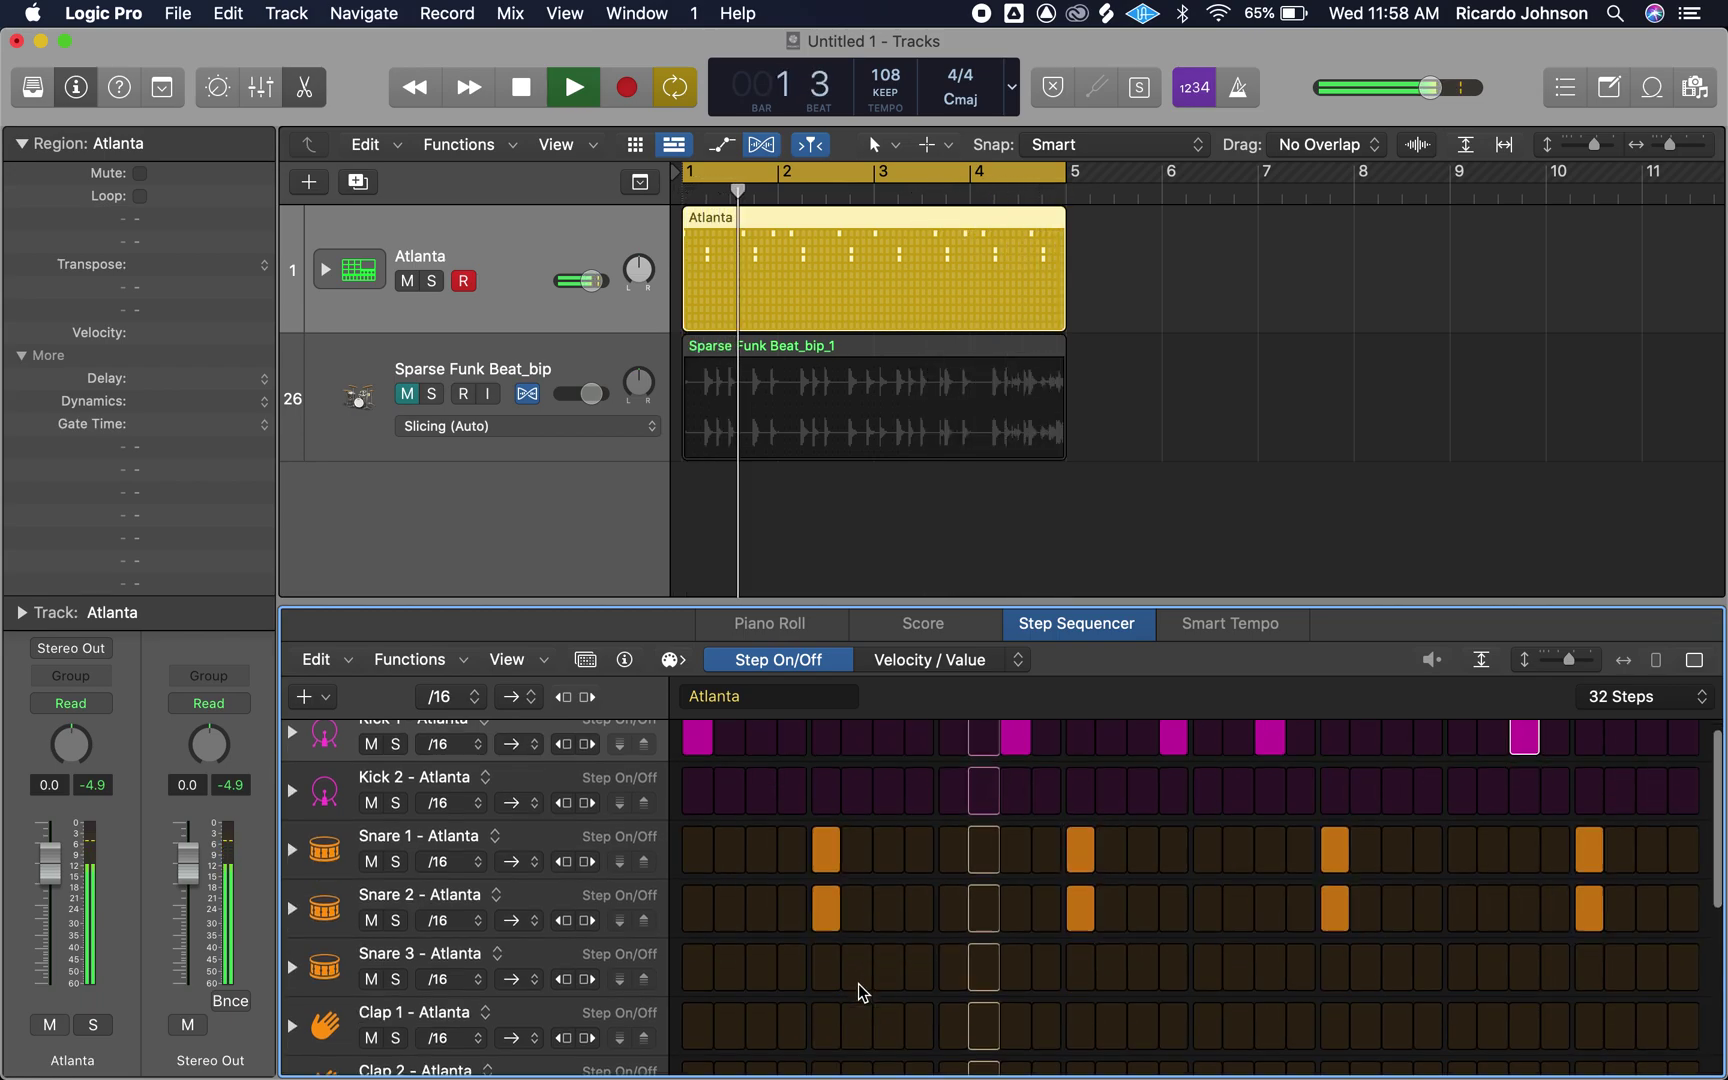
scroll(855, 973, down, 5)
mouse_move(698, 882)
mouse_down()
mouse_move(824, 878)
mouse_move(941, 906)
mouse_move(1318, 900)
mouse_up()
drag(1428, 885, 1697, 888)
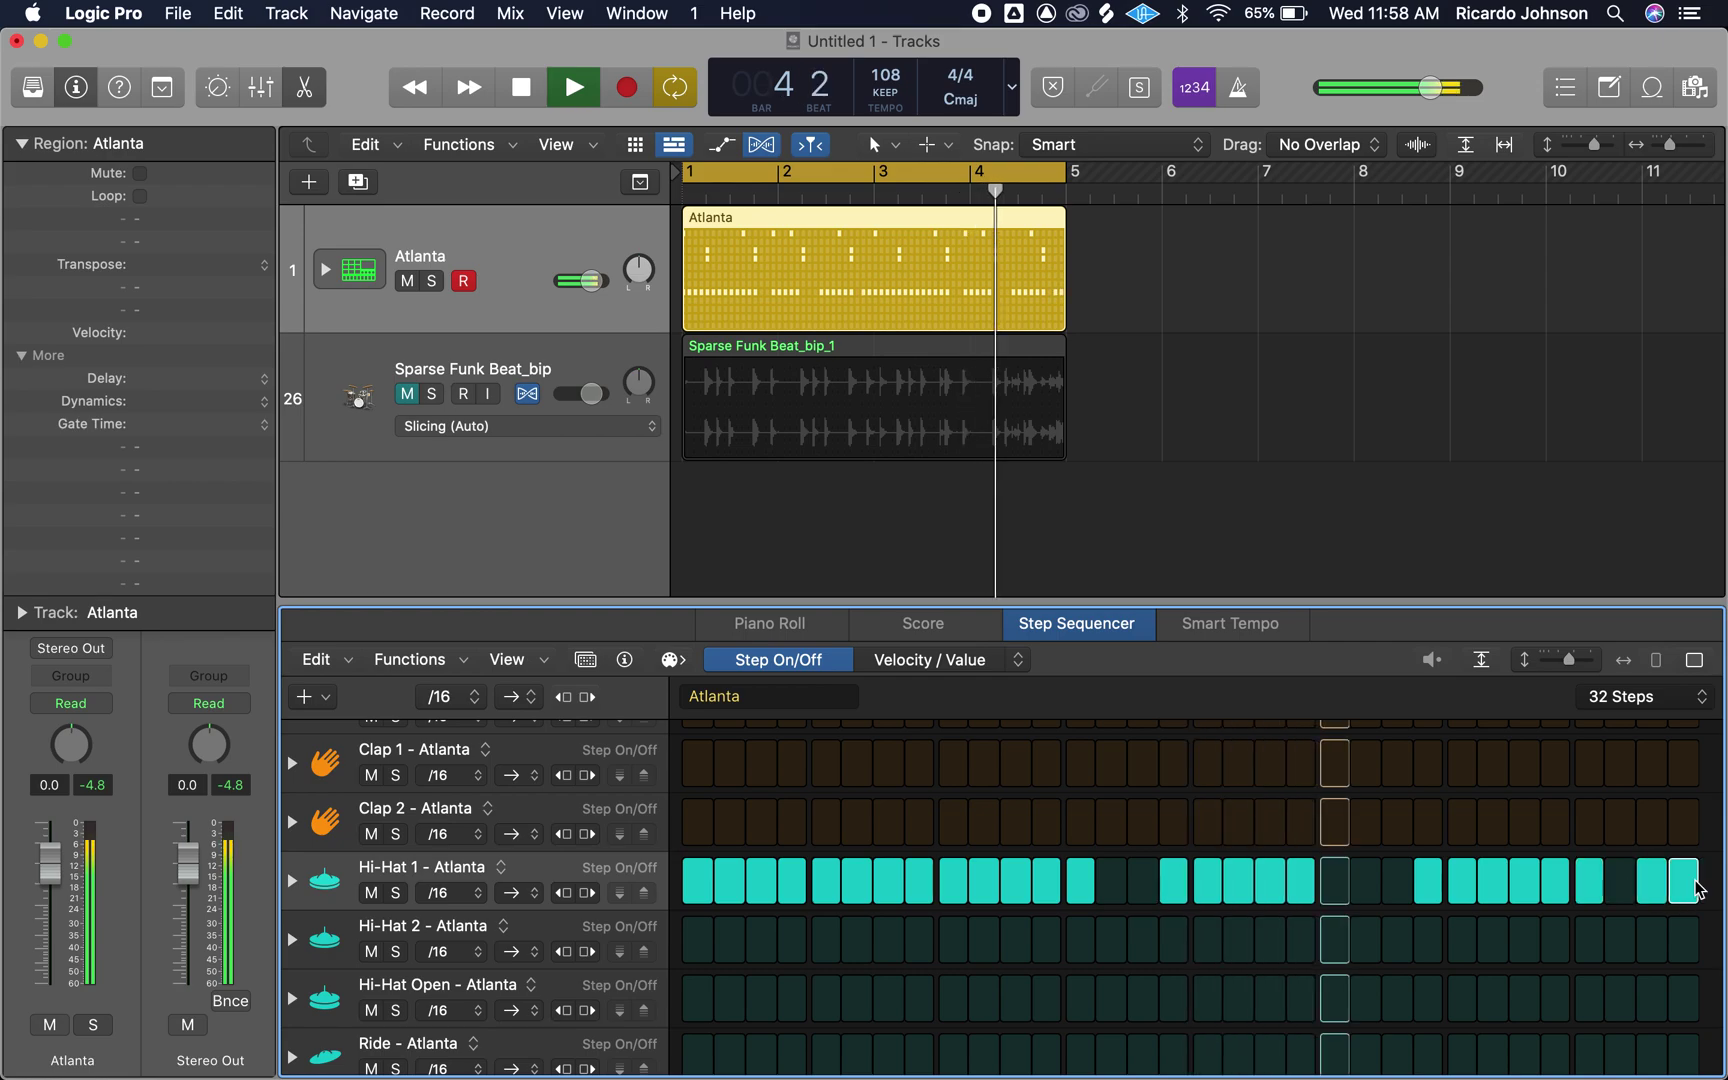
Close the Step Sequencer, then play the unmuted Sparse Funk Beat loop with Atlanta muted
key(e)
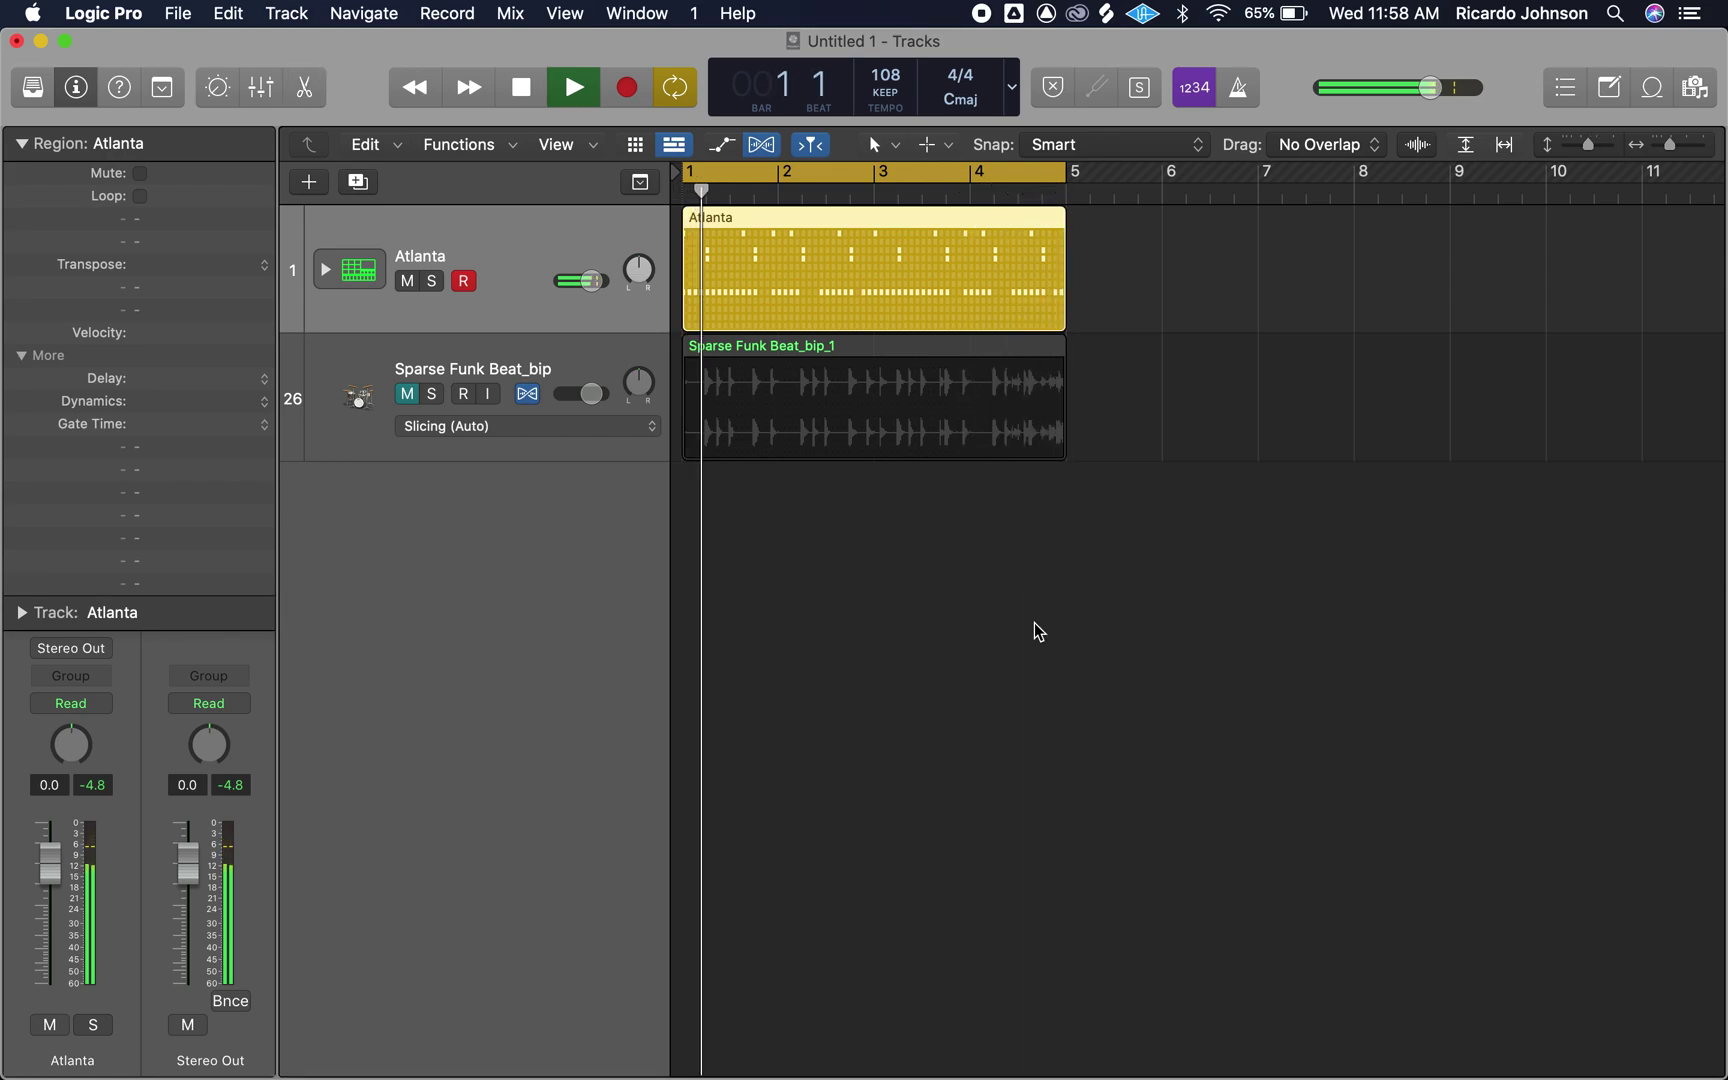
key(space)
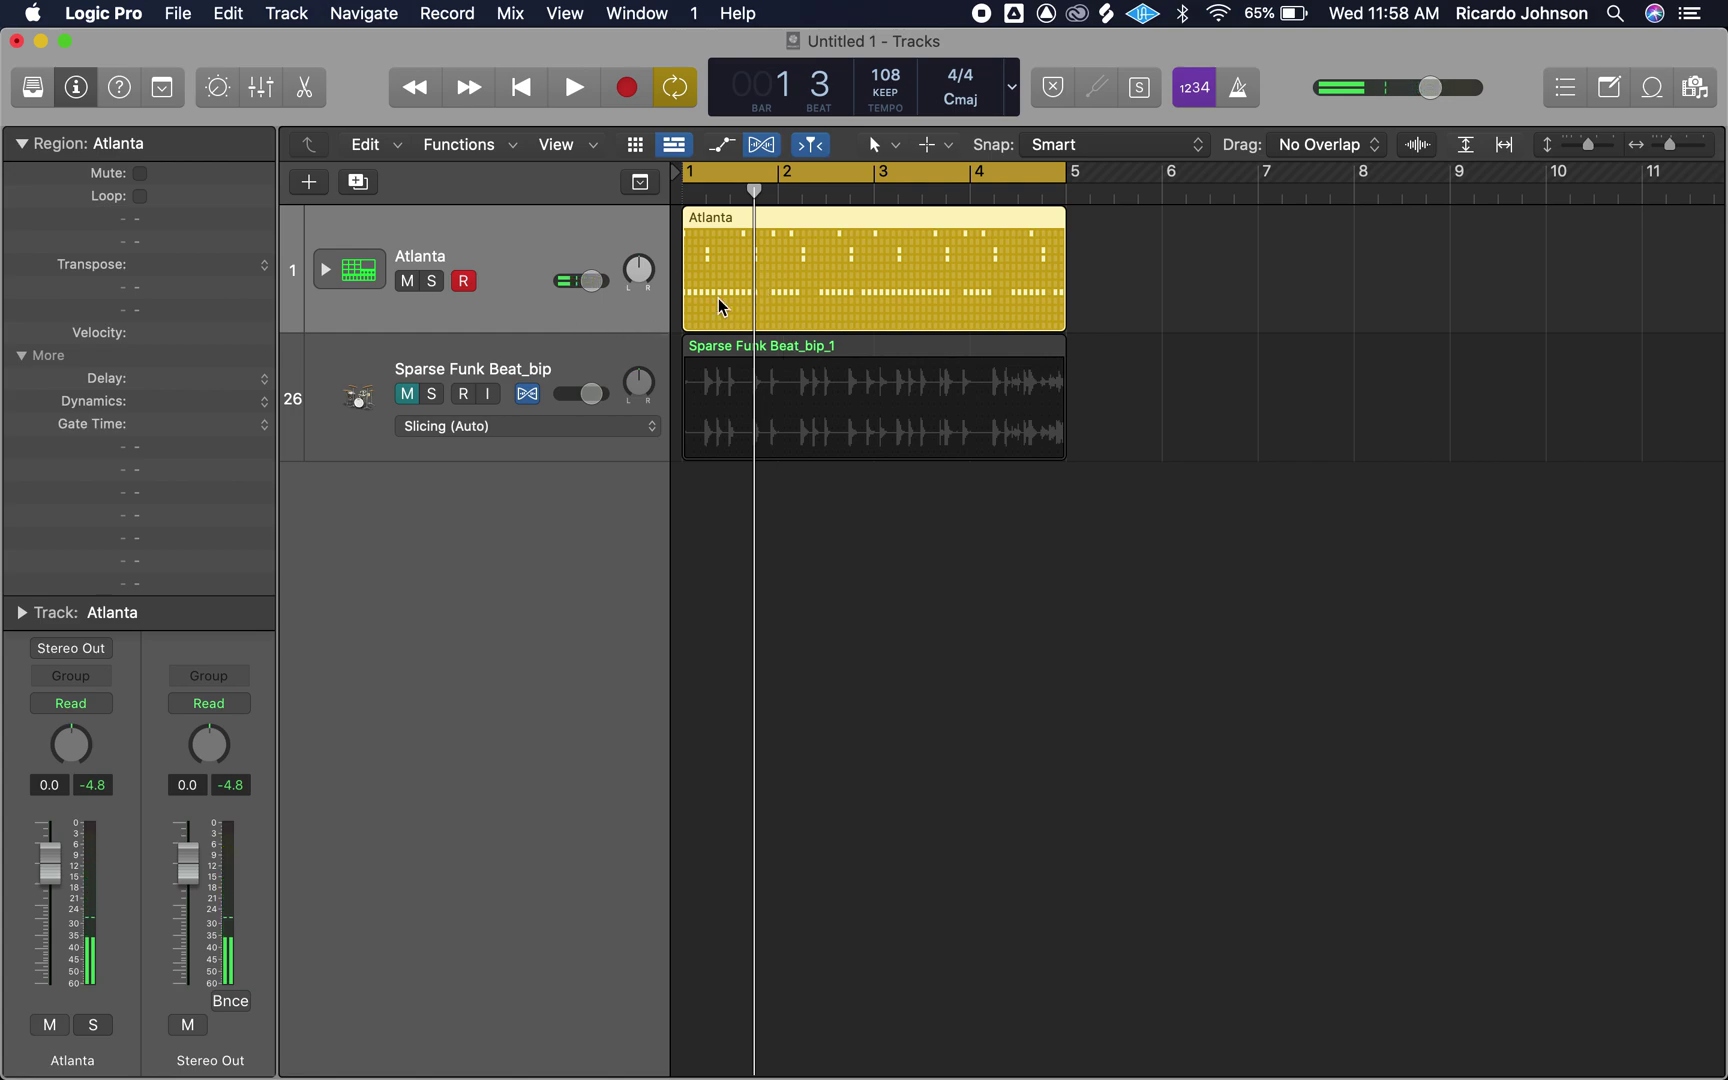
click(407, 393)
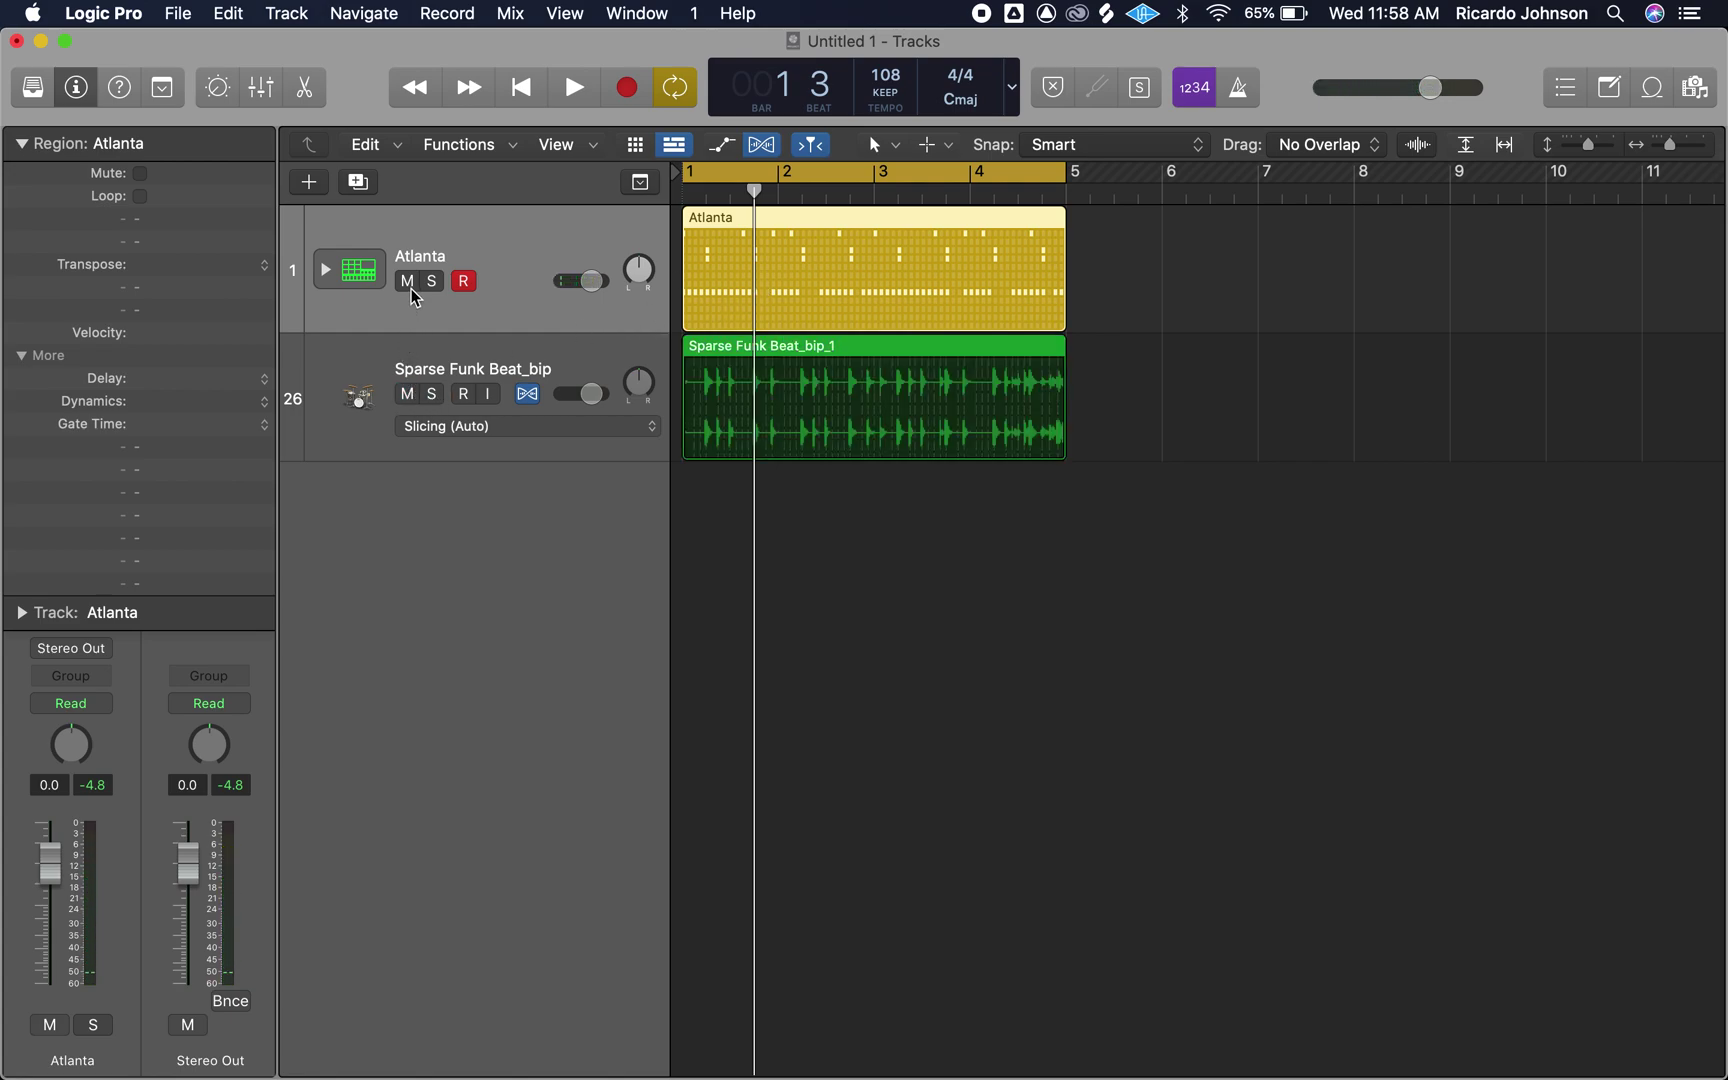
click(407, 282)
key(space)
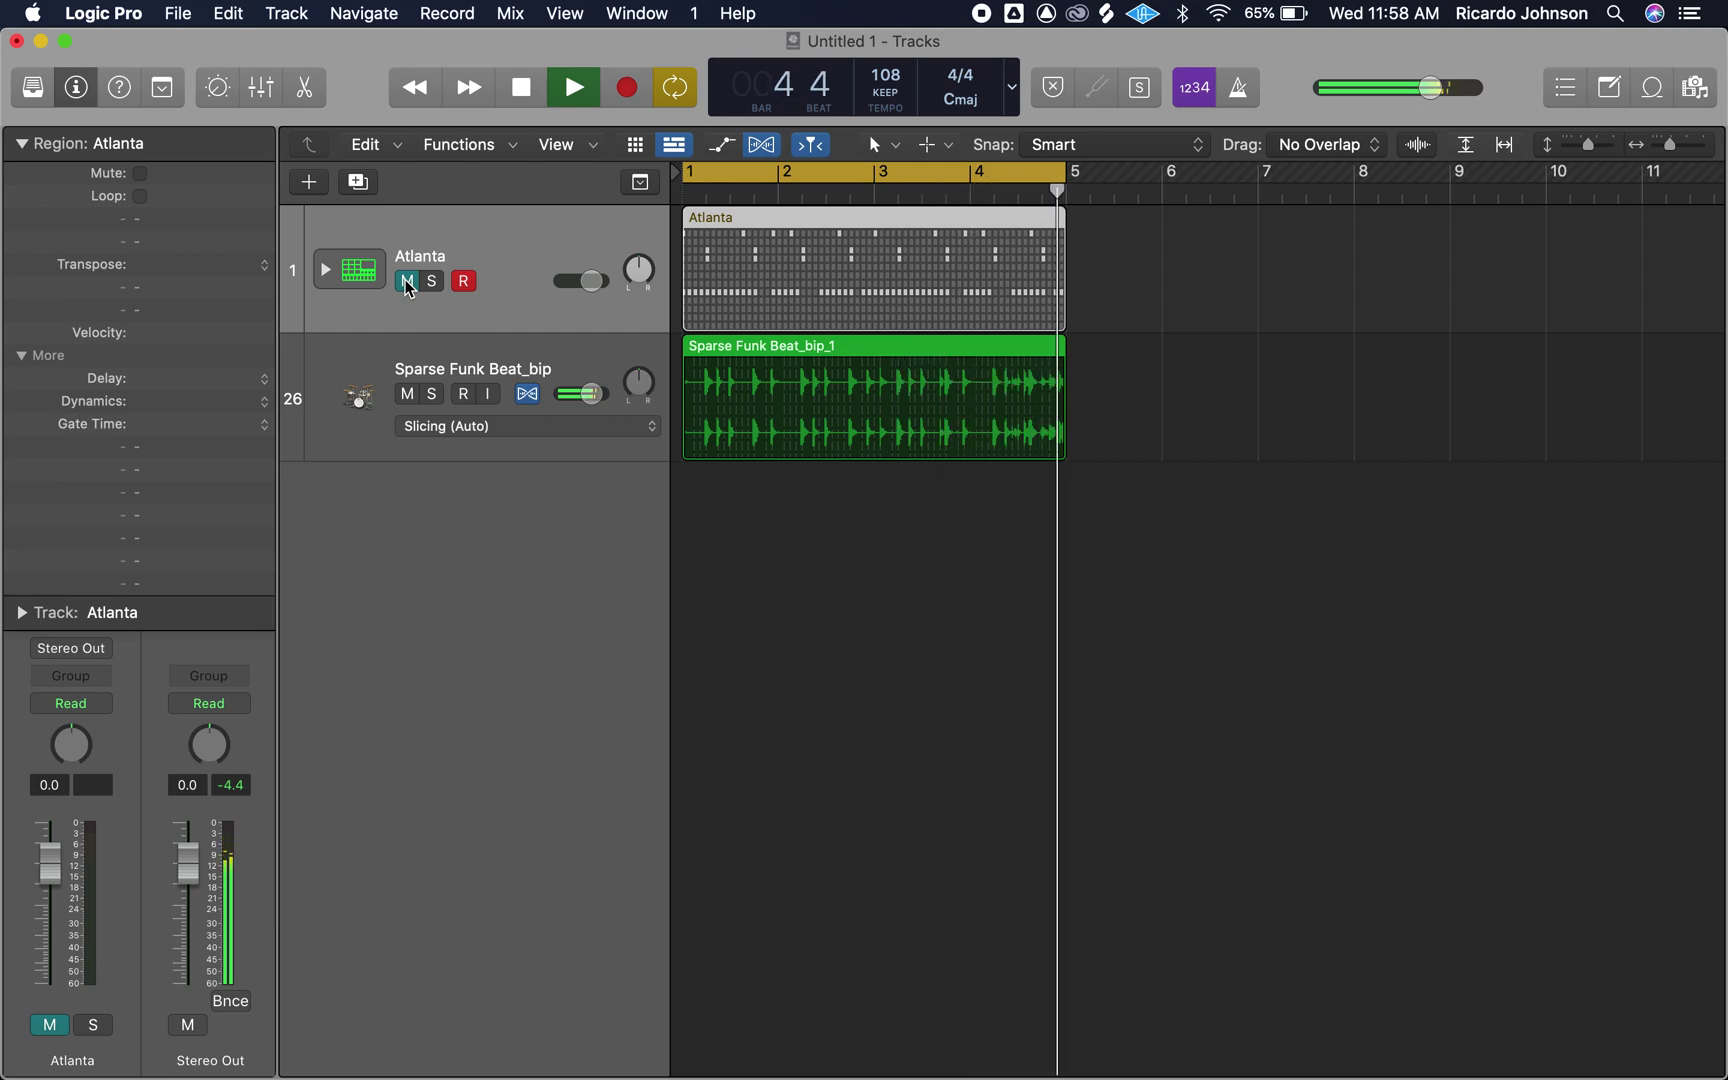
key(space)
Unmute the Atlanta track and select the Atlanta region
click(407, 281)
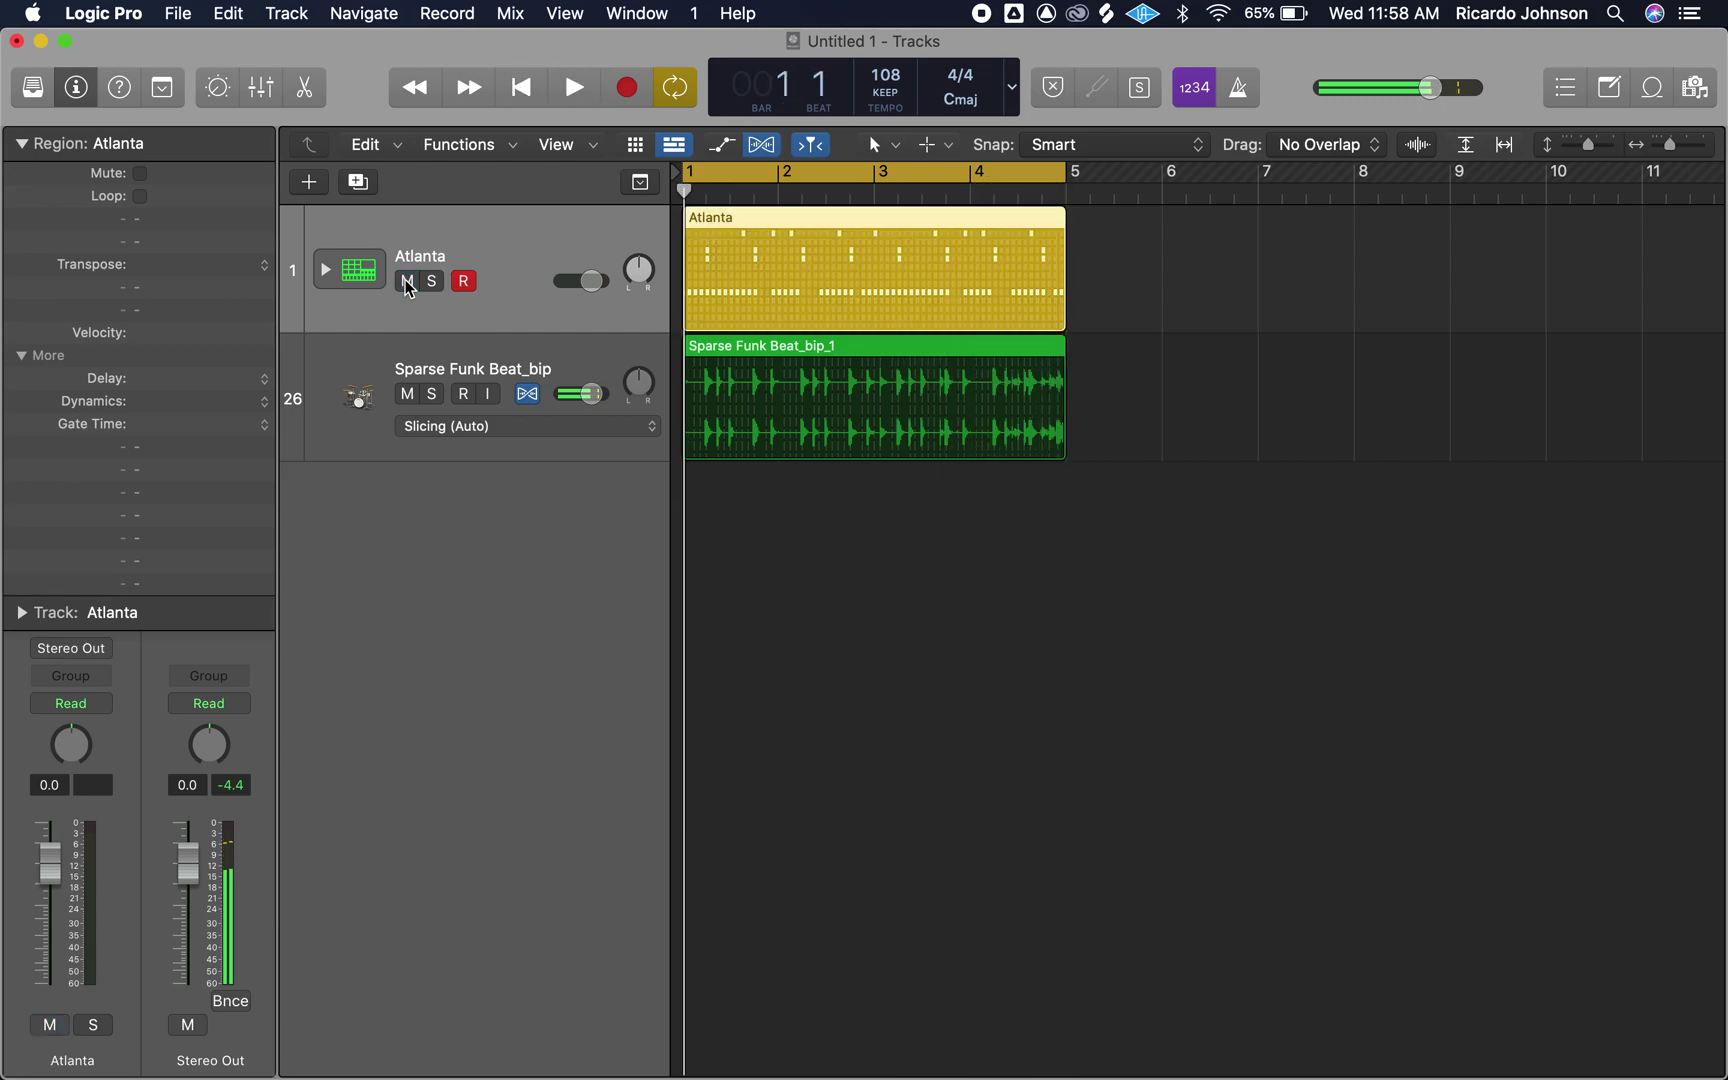
click(404, 380)
click(842, 238)
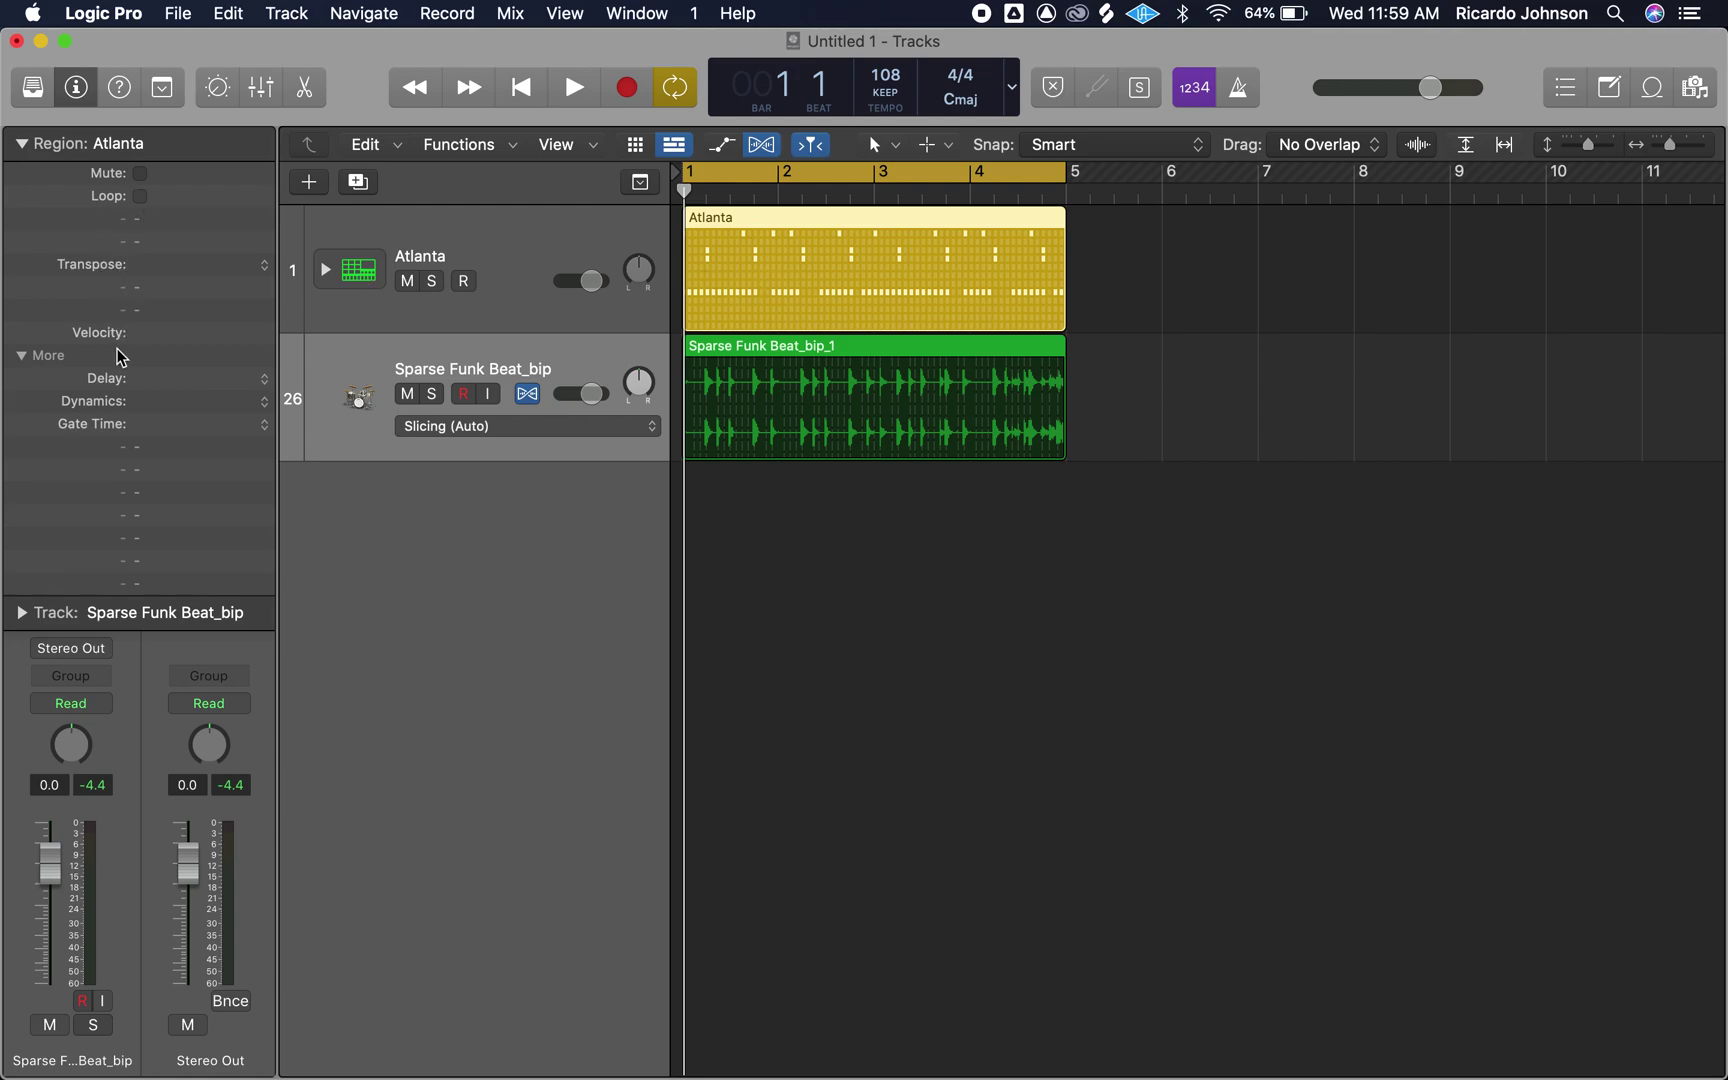
Convert the Atlanta region to MIDI and quantize it to the Sparse Funk Beat_bip_1 groove
right_click(790, 274)
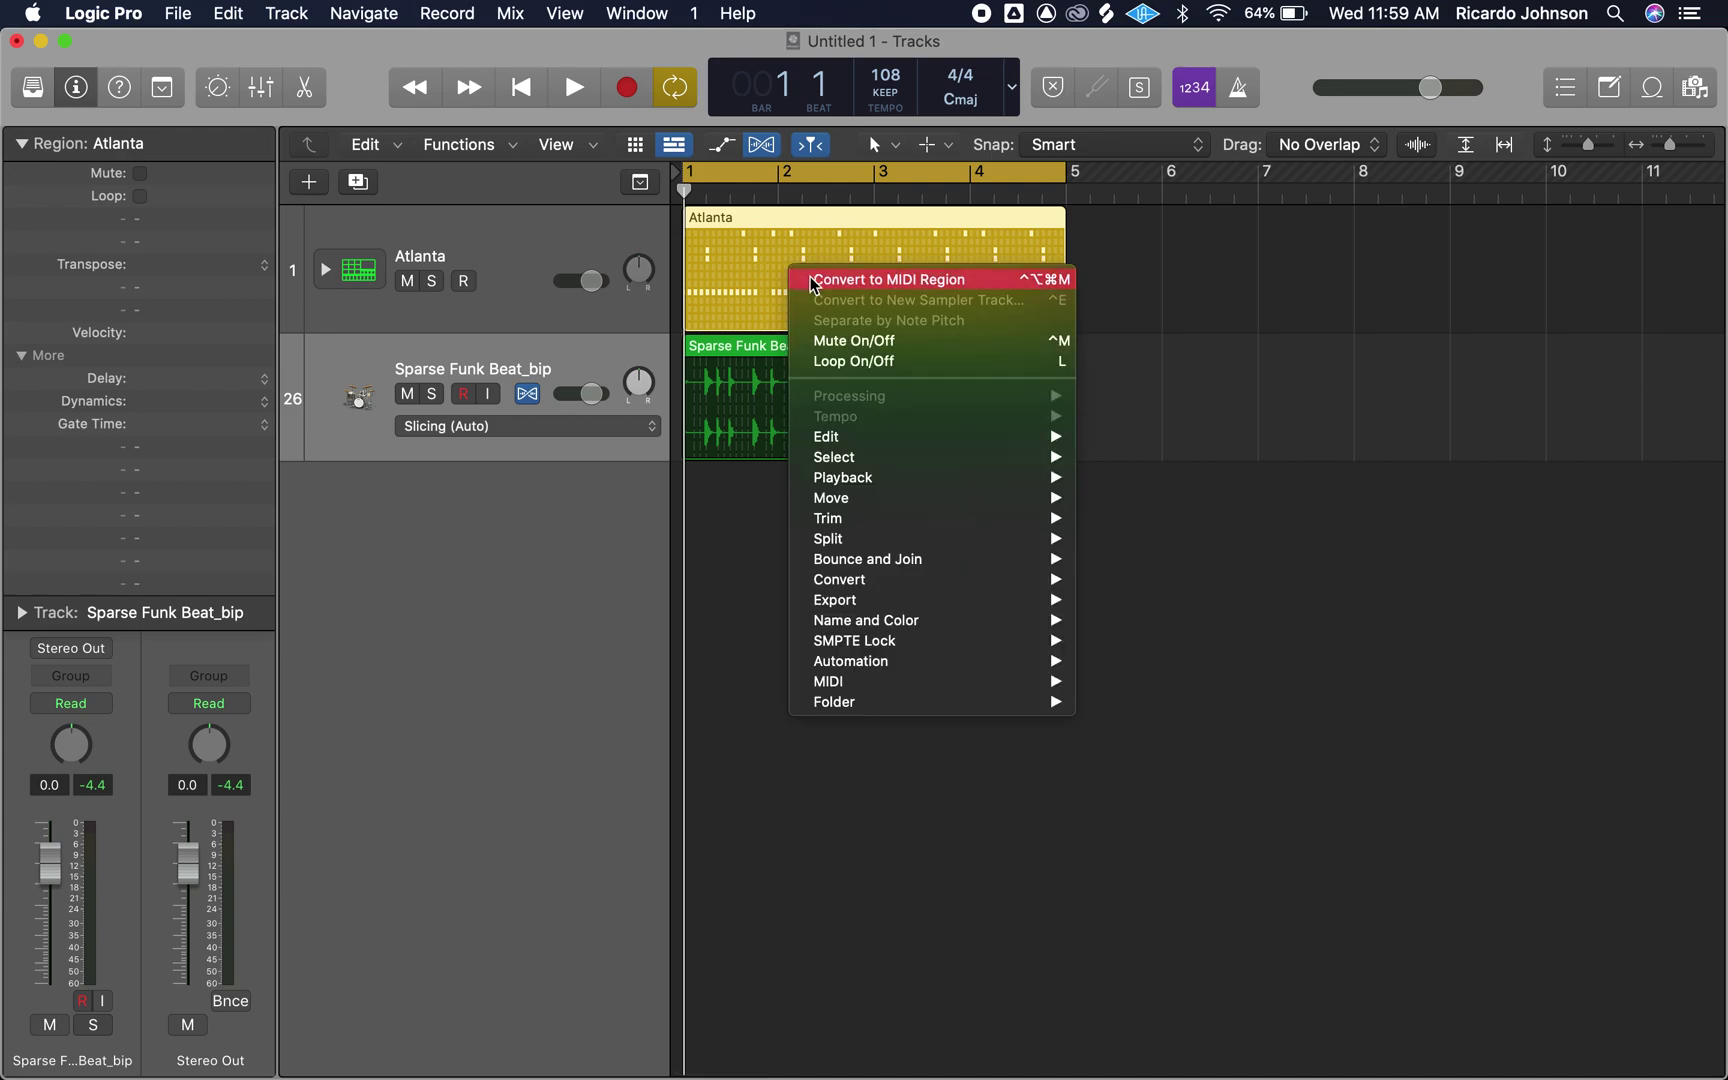
click(812, 280)
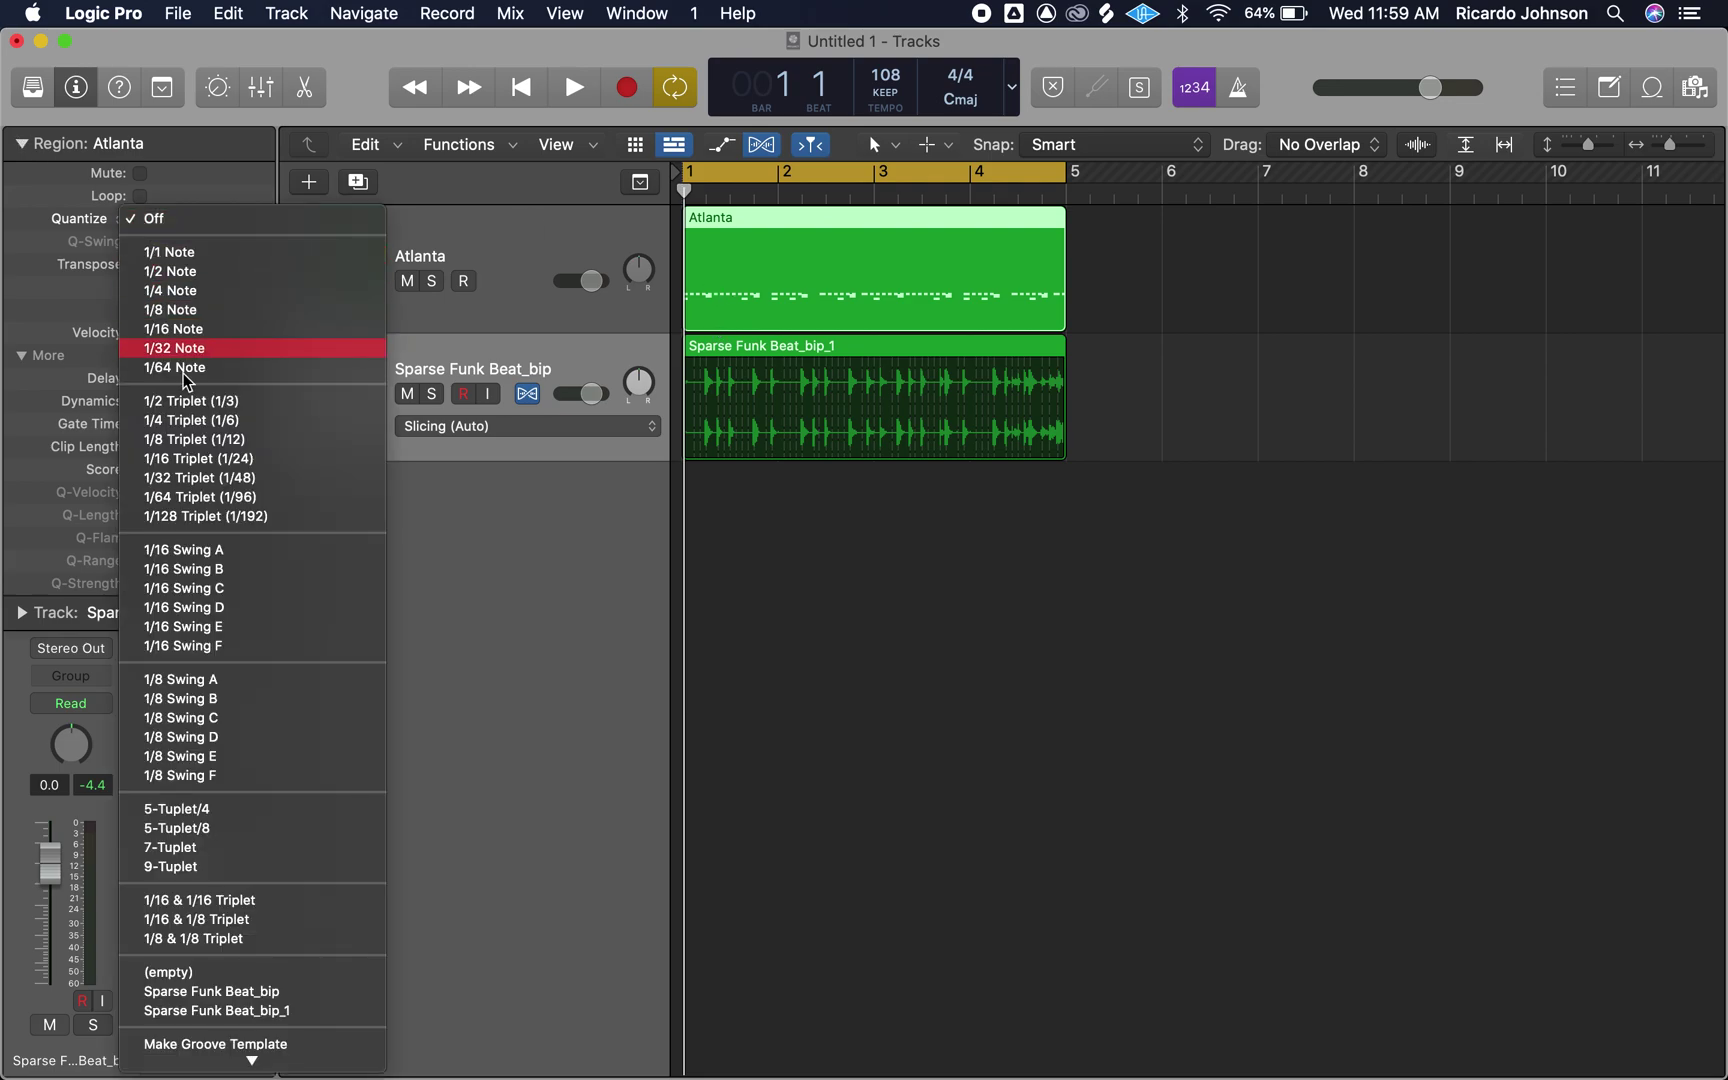
click(247, 1011)
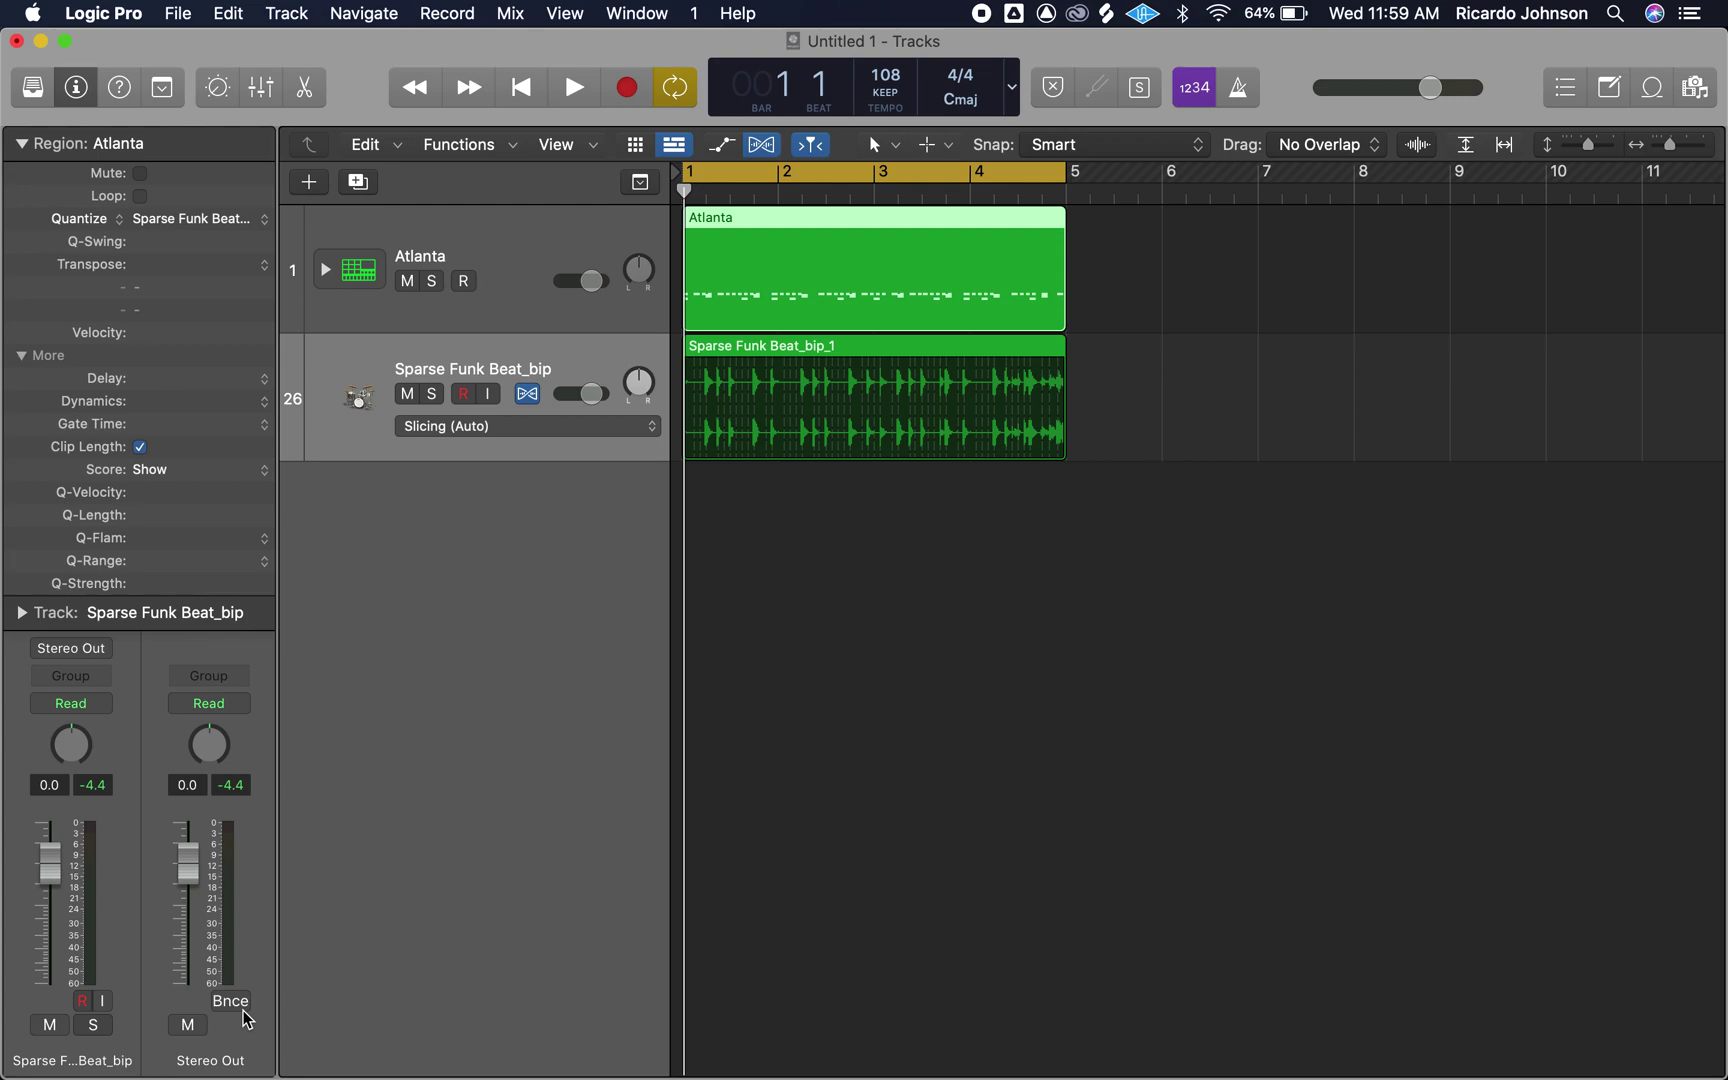
Play the quantized Atlanta region with the loop, then mute Sparse Funk Beat_bip and play Atlanta alone
key(space)
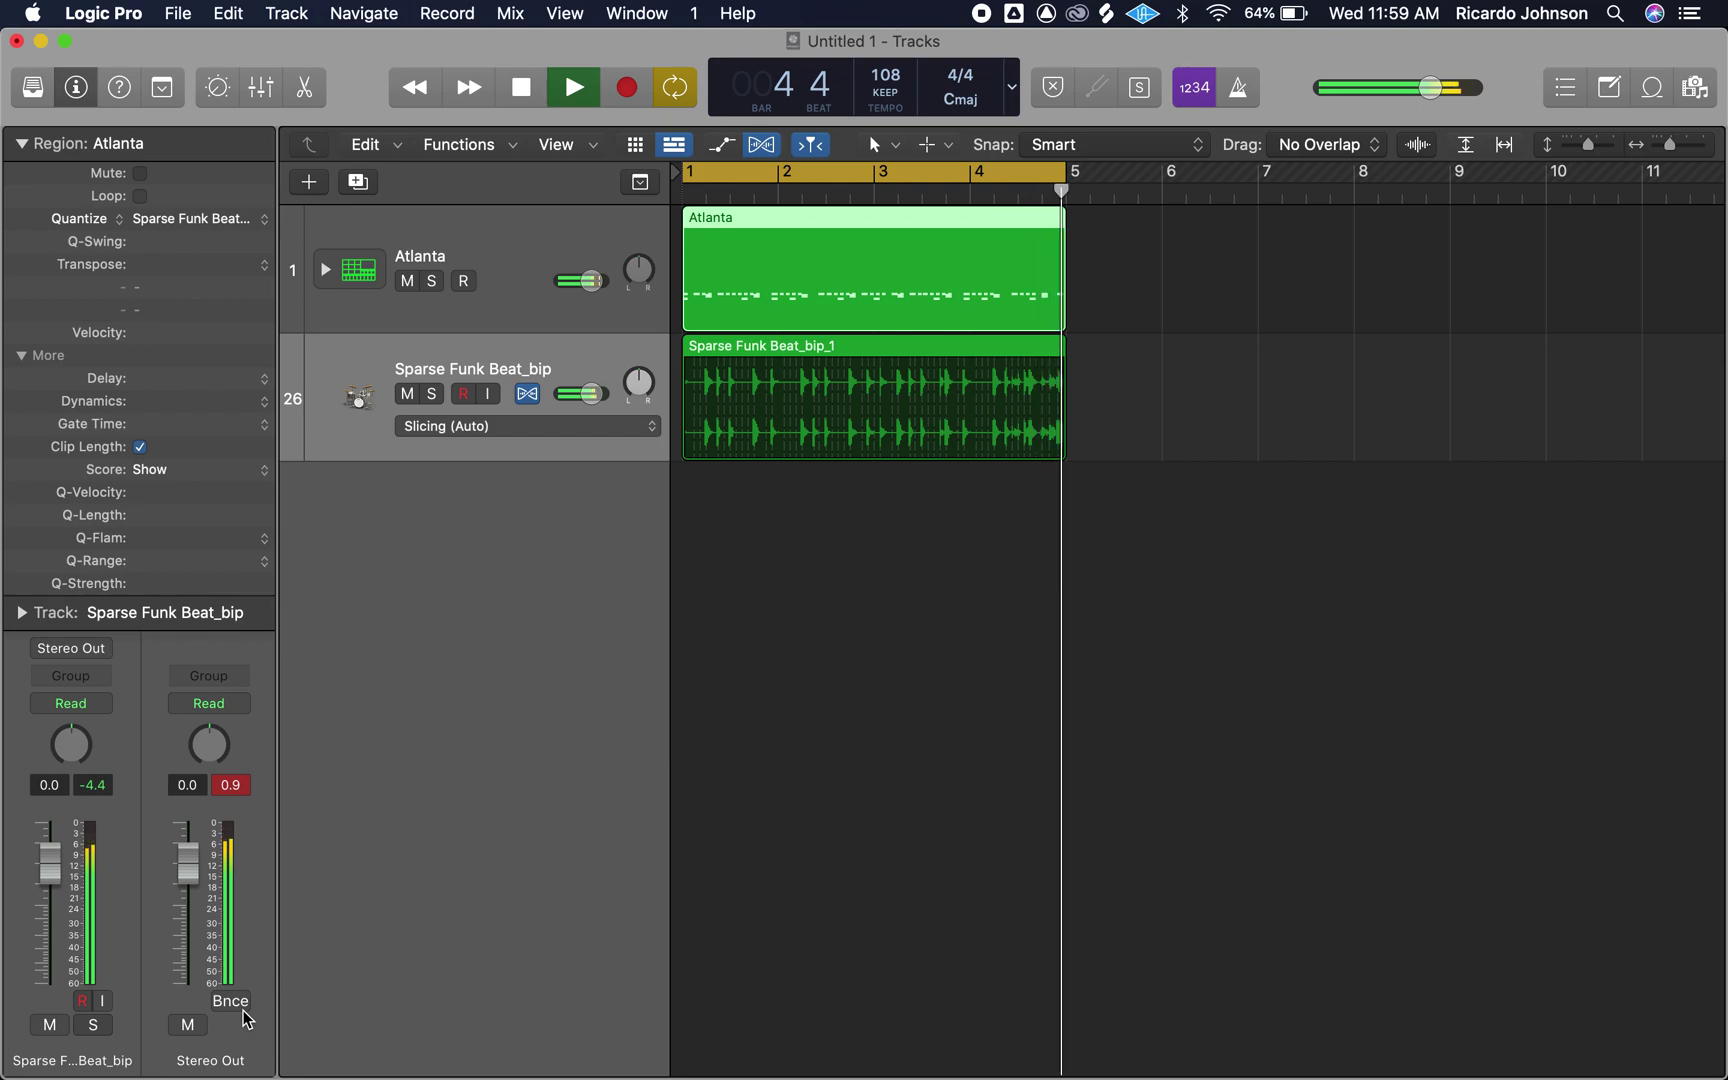
key(space)
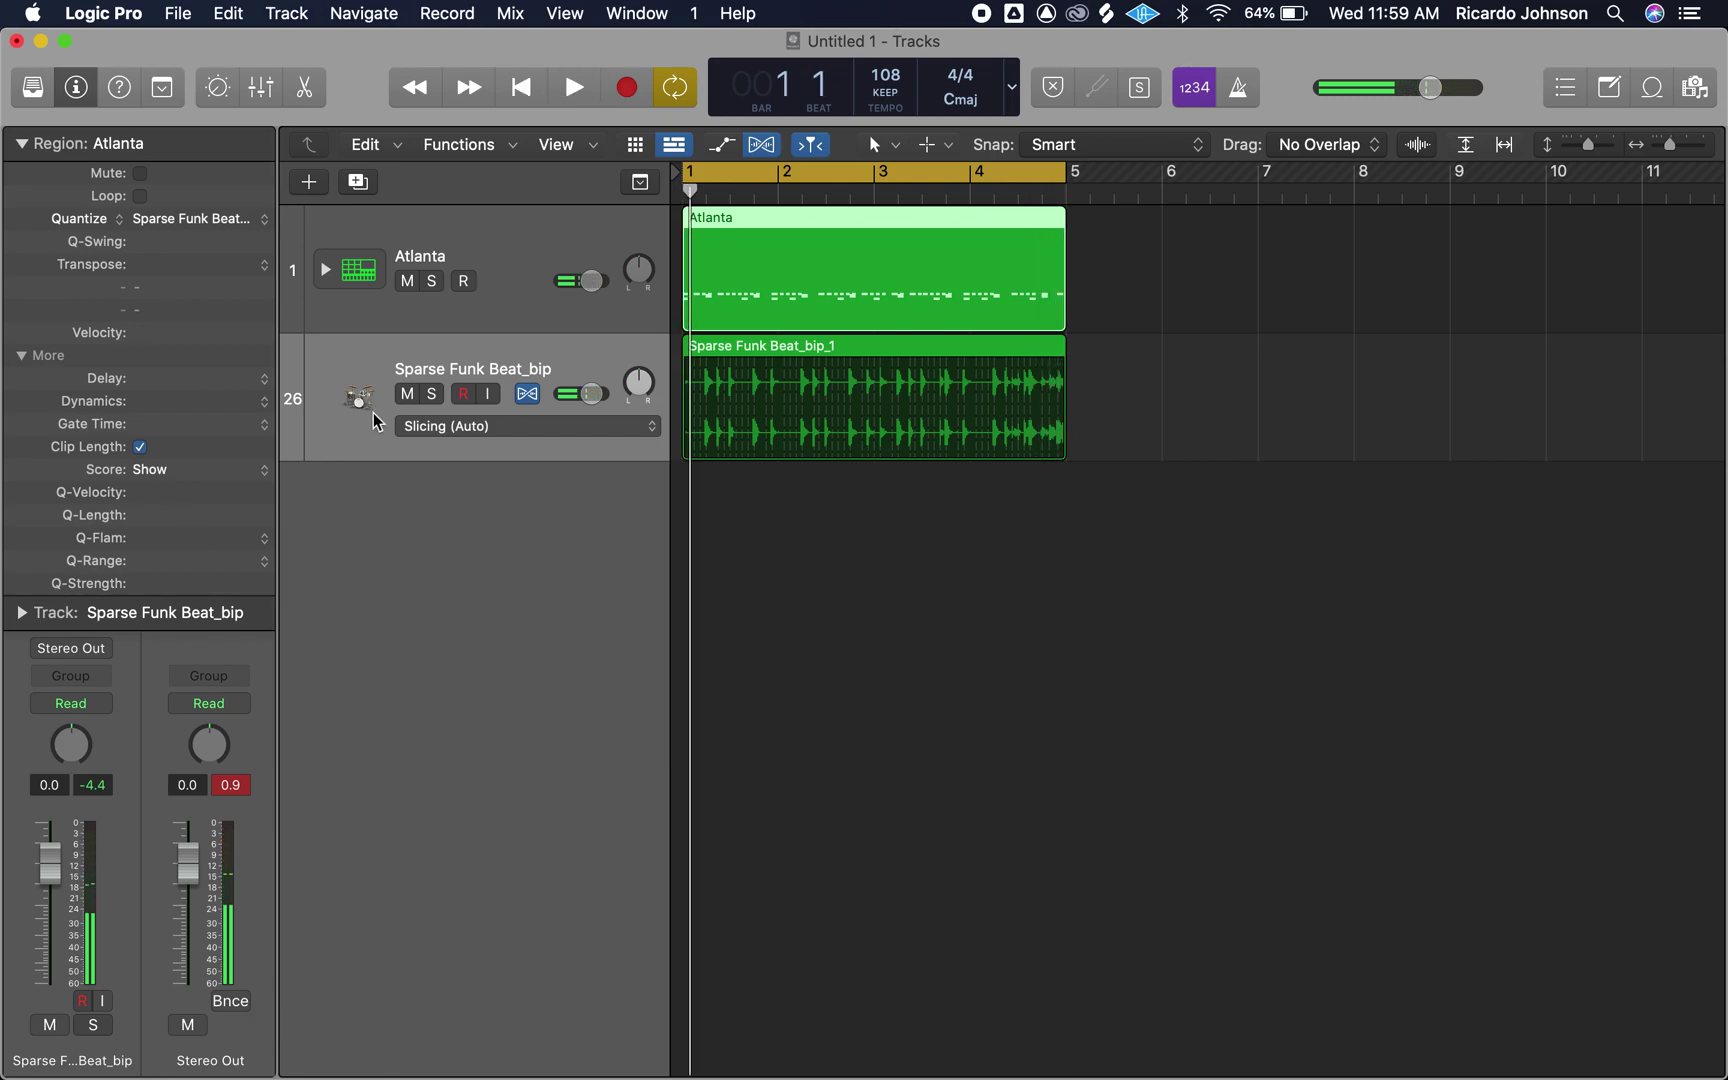
click(407, 394)
key(space)
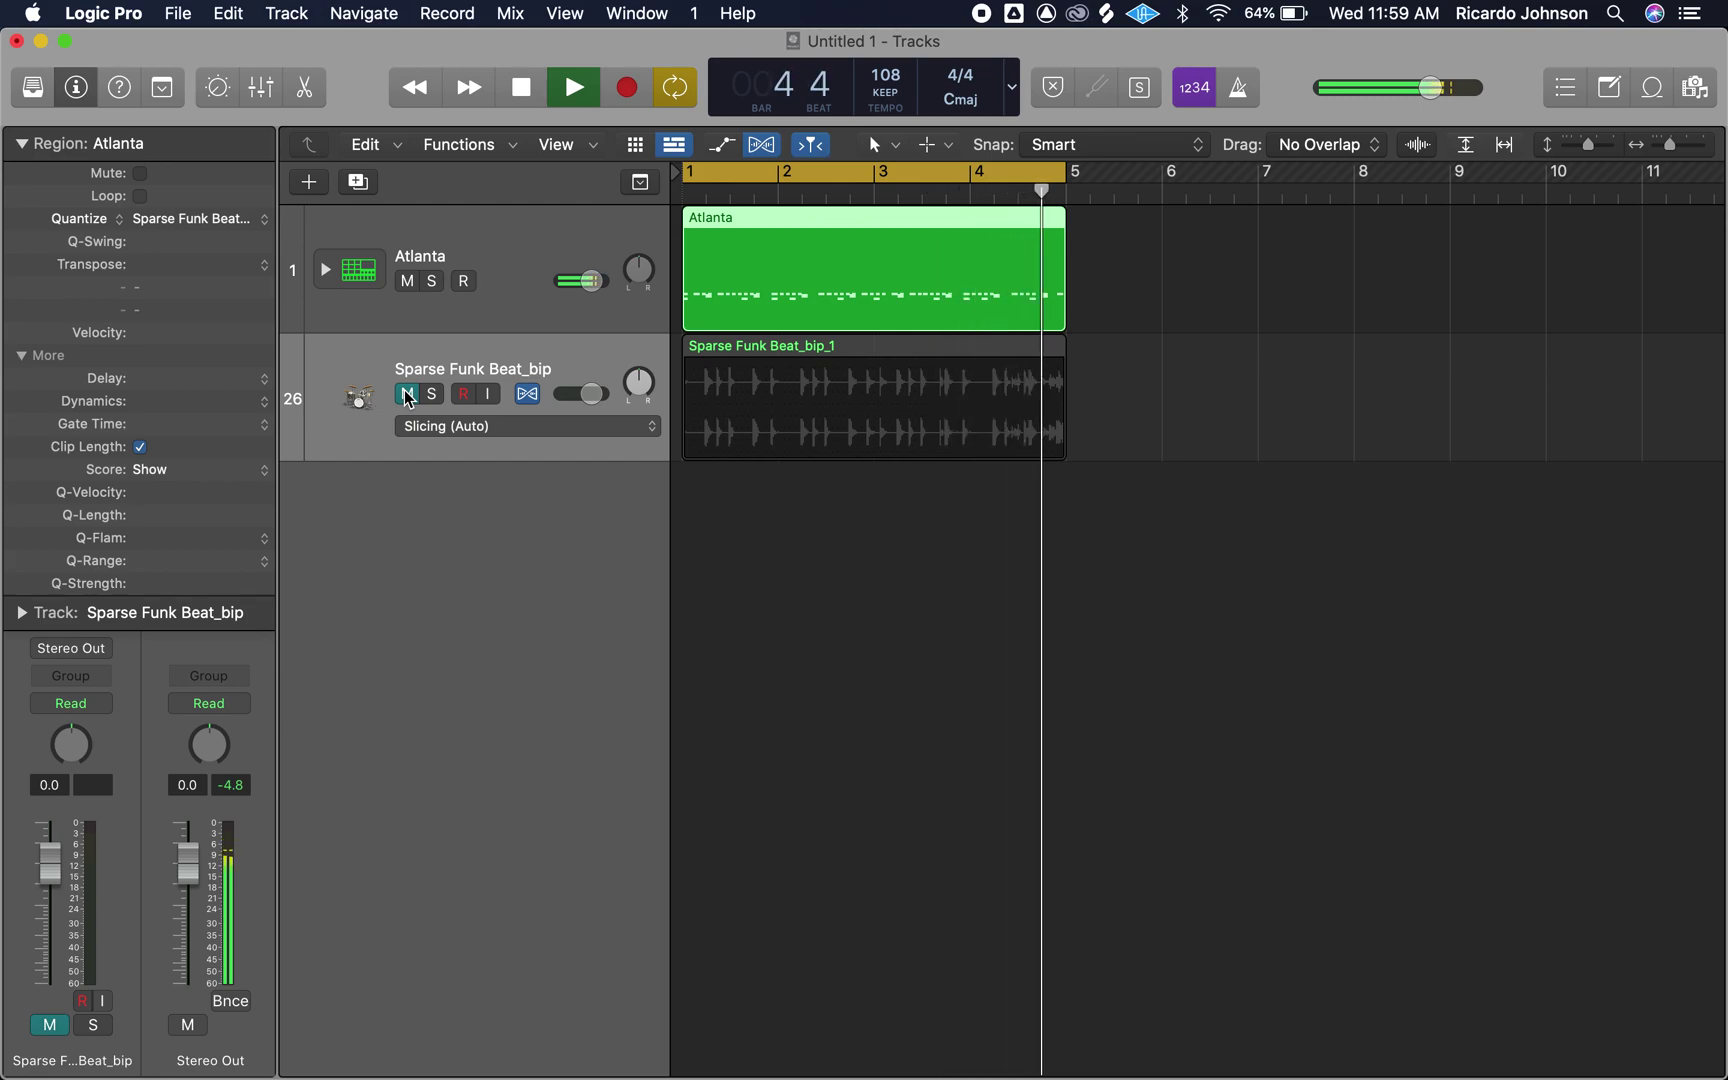
key(space)
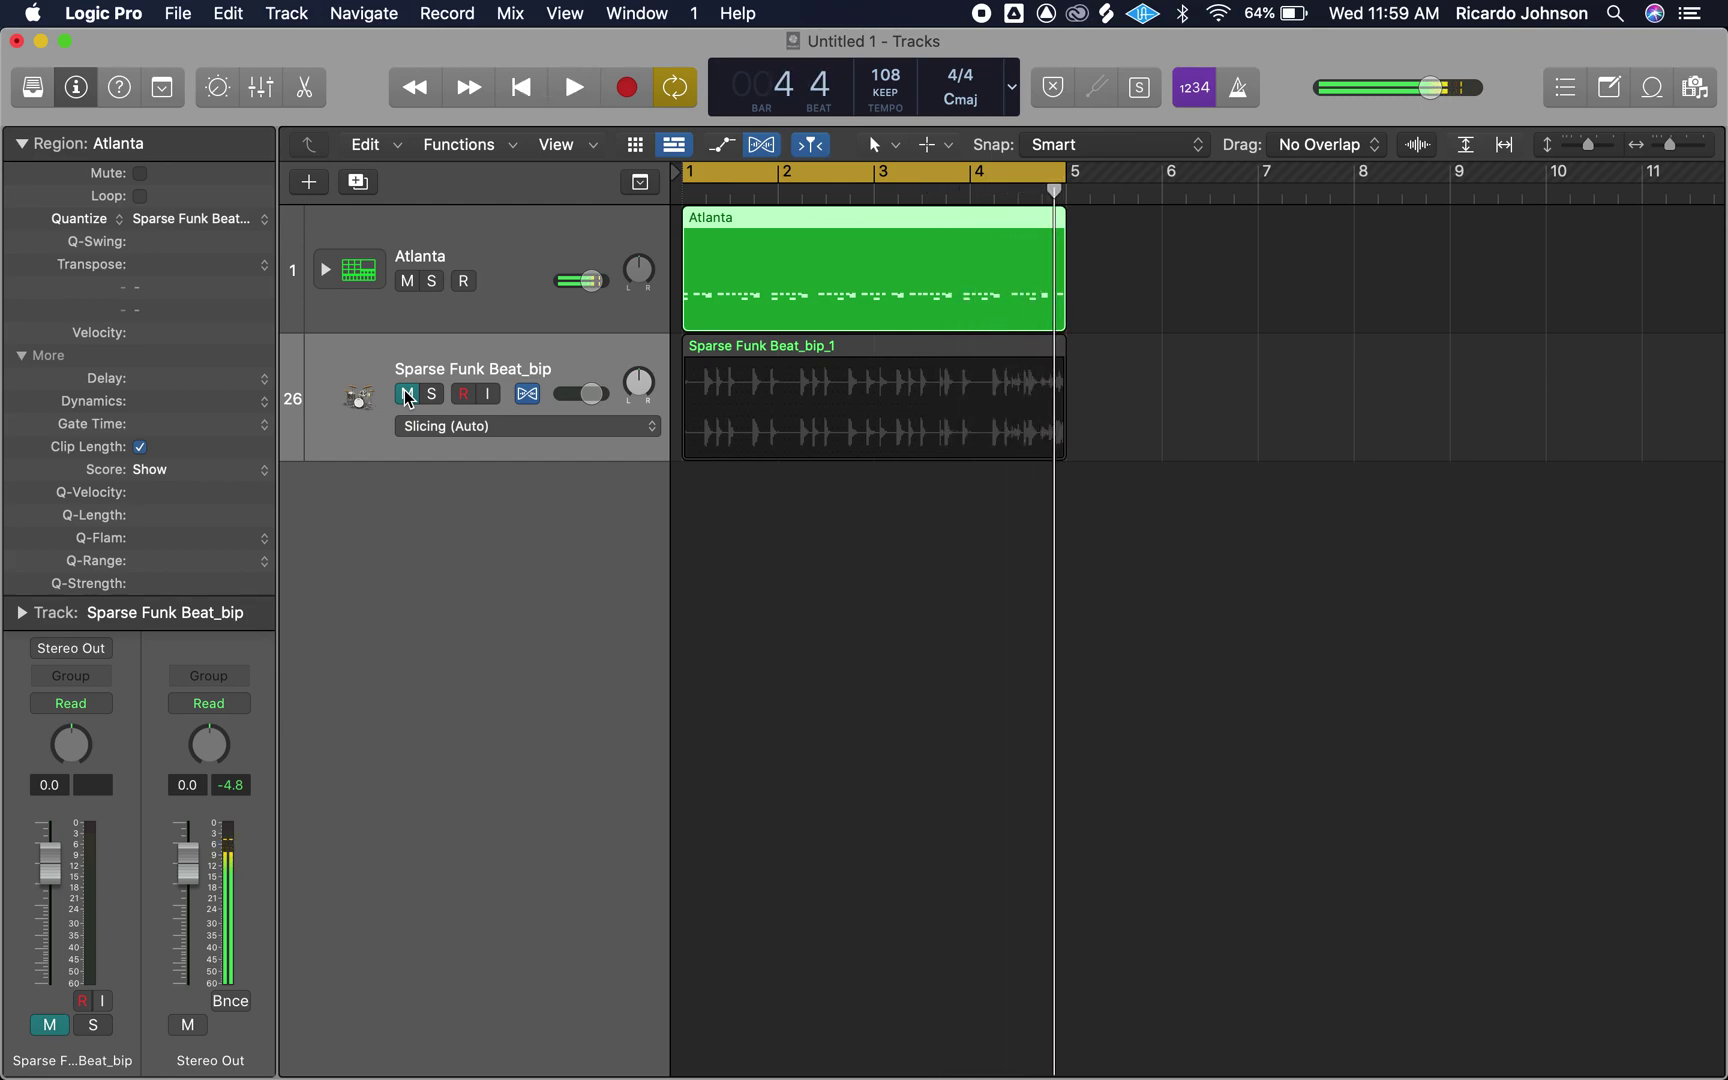
click(228, 218)
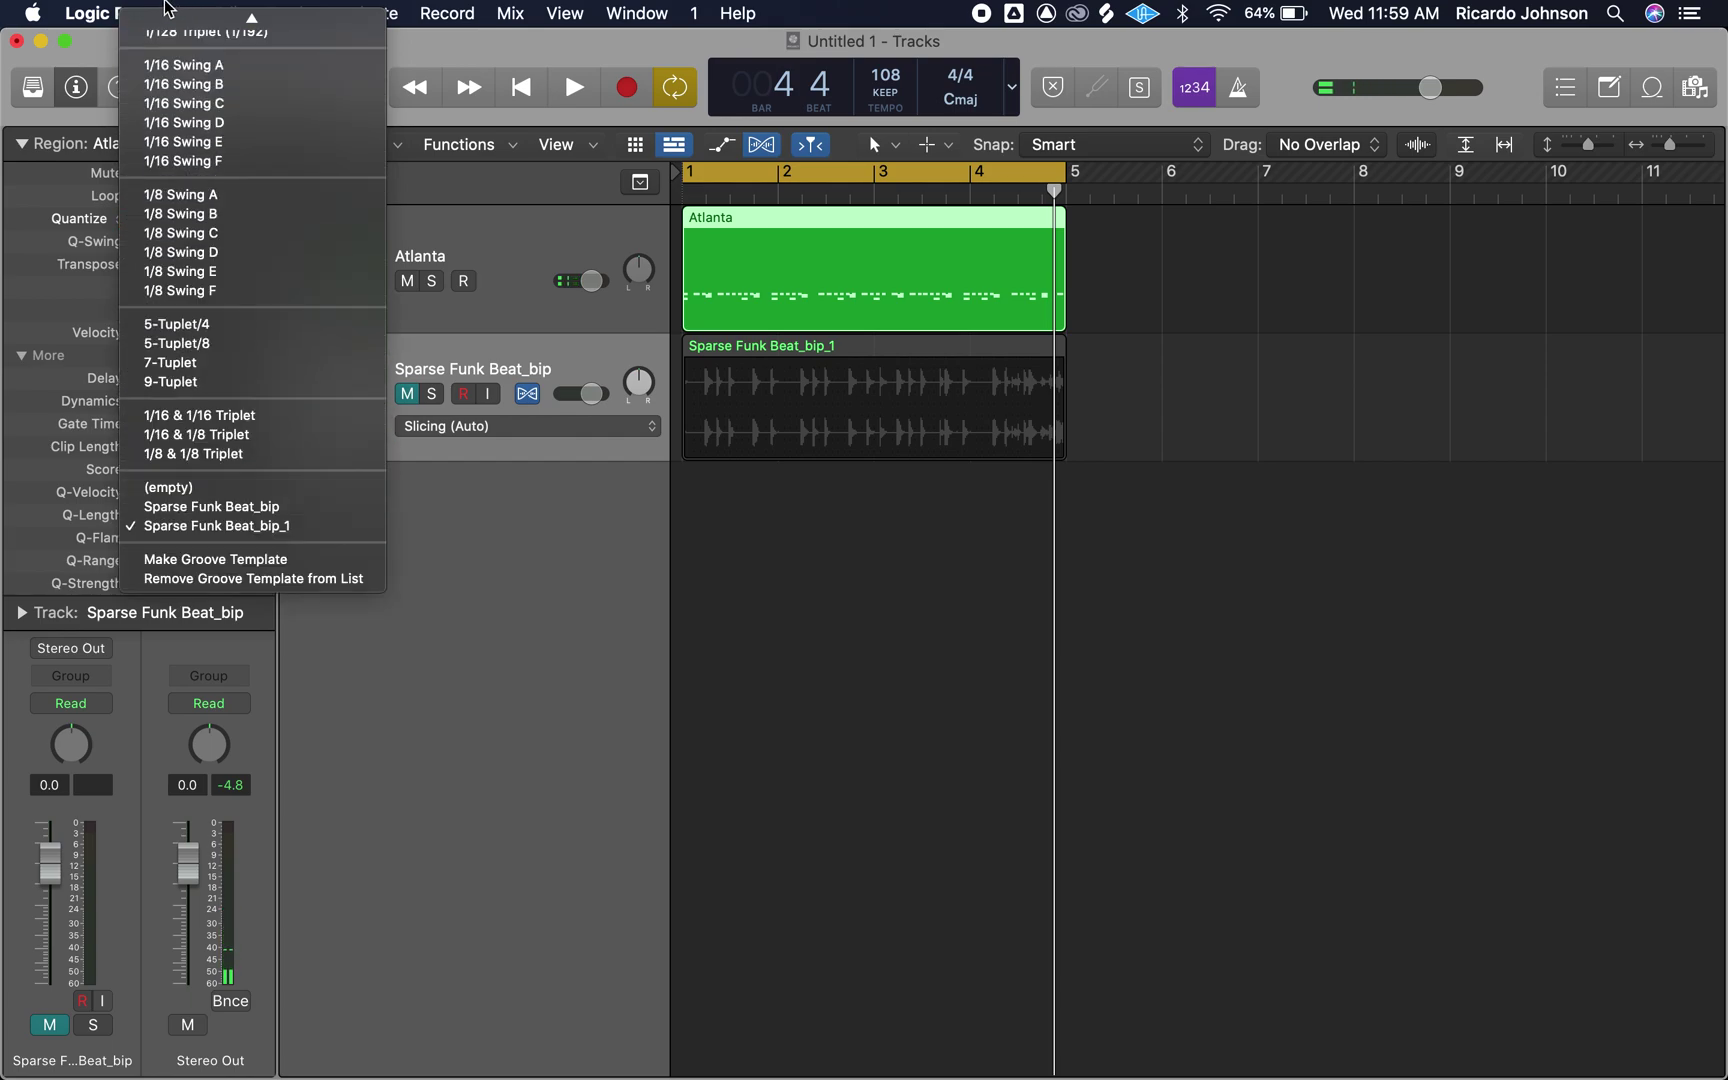
click(180, 22)
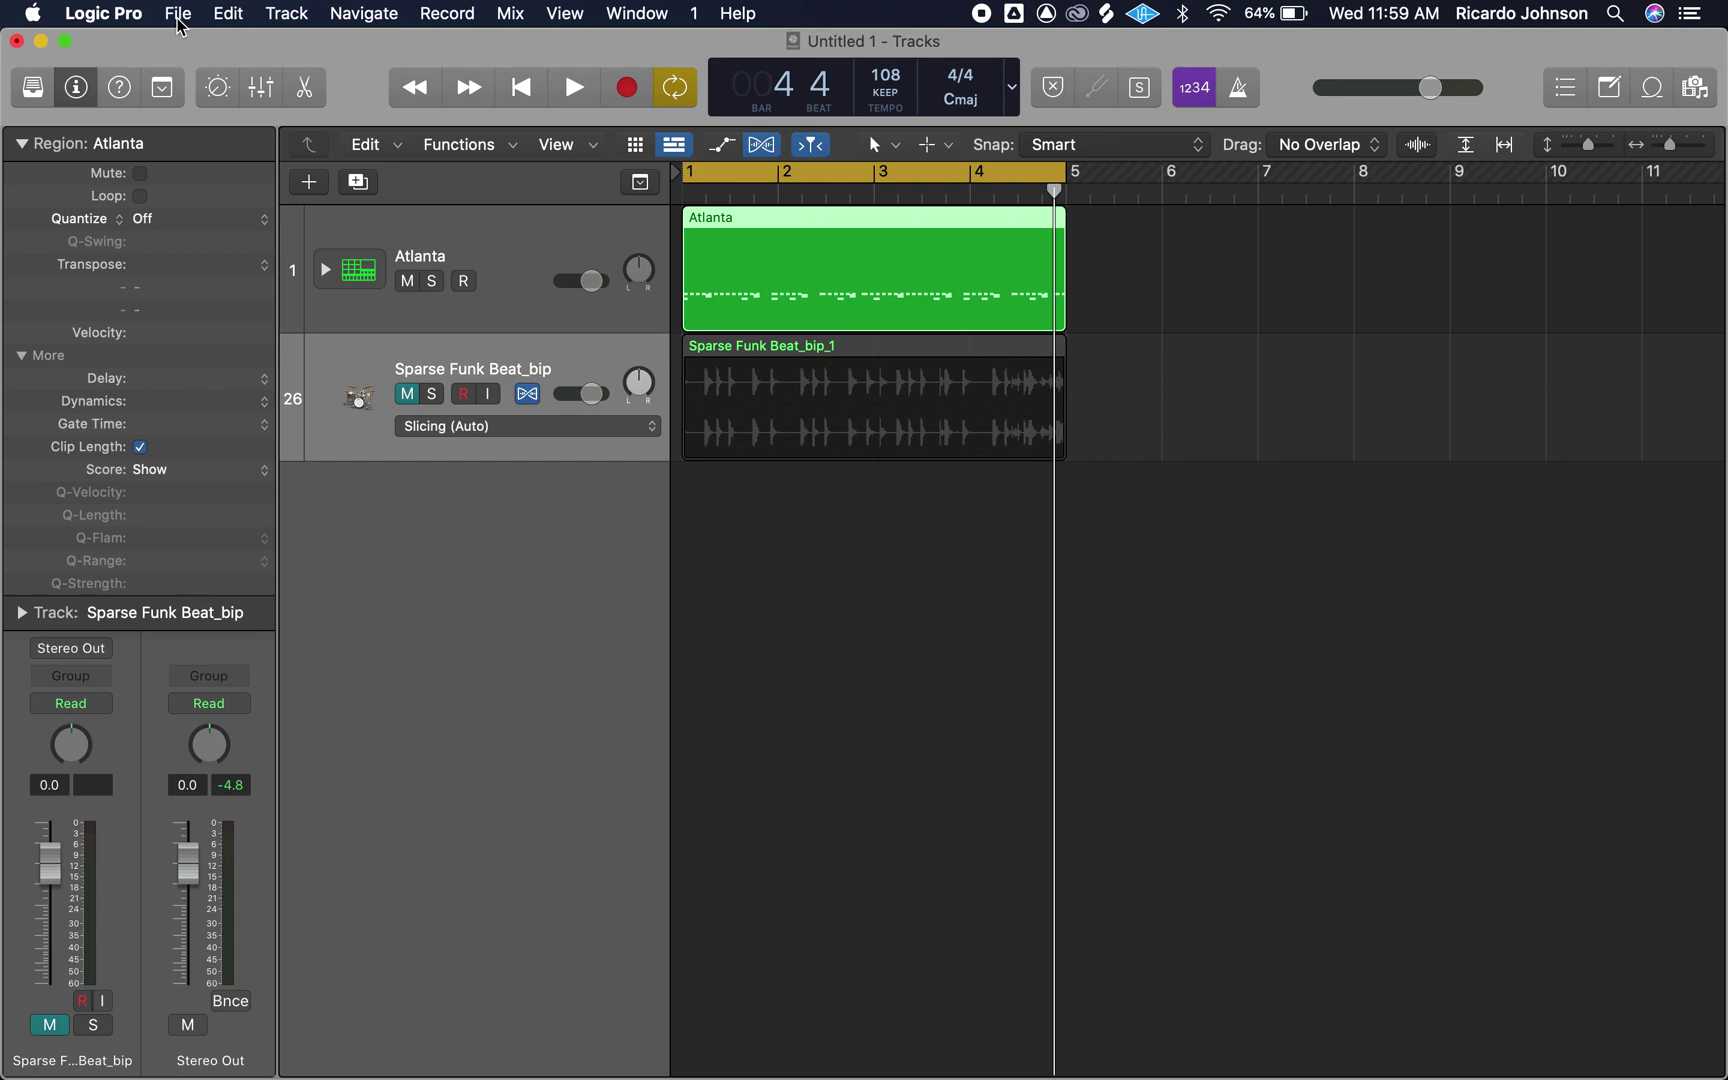
key(space)
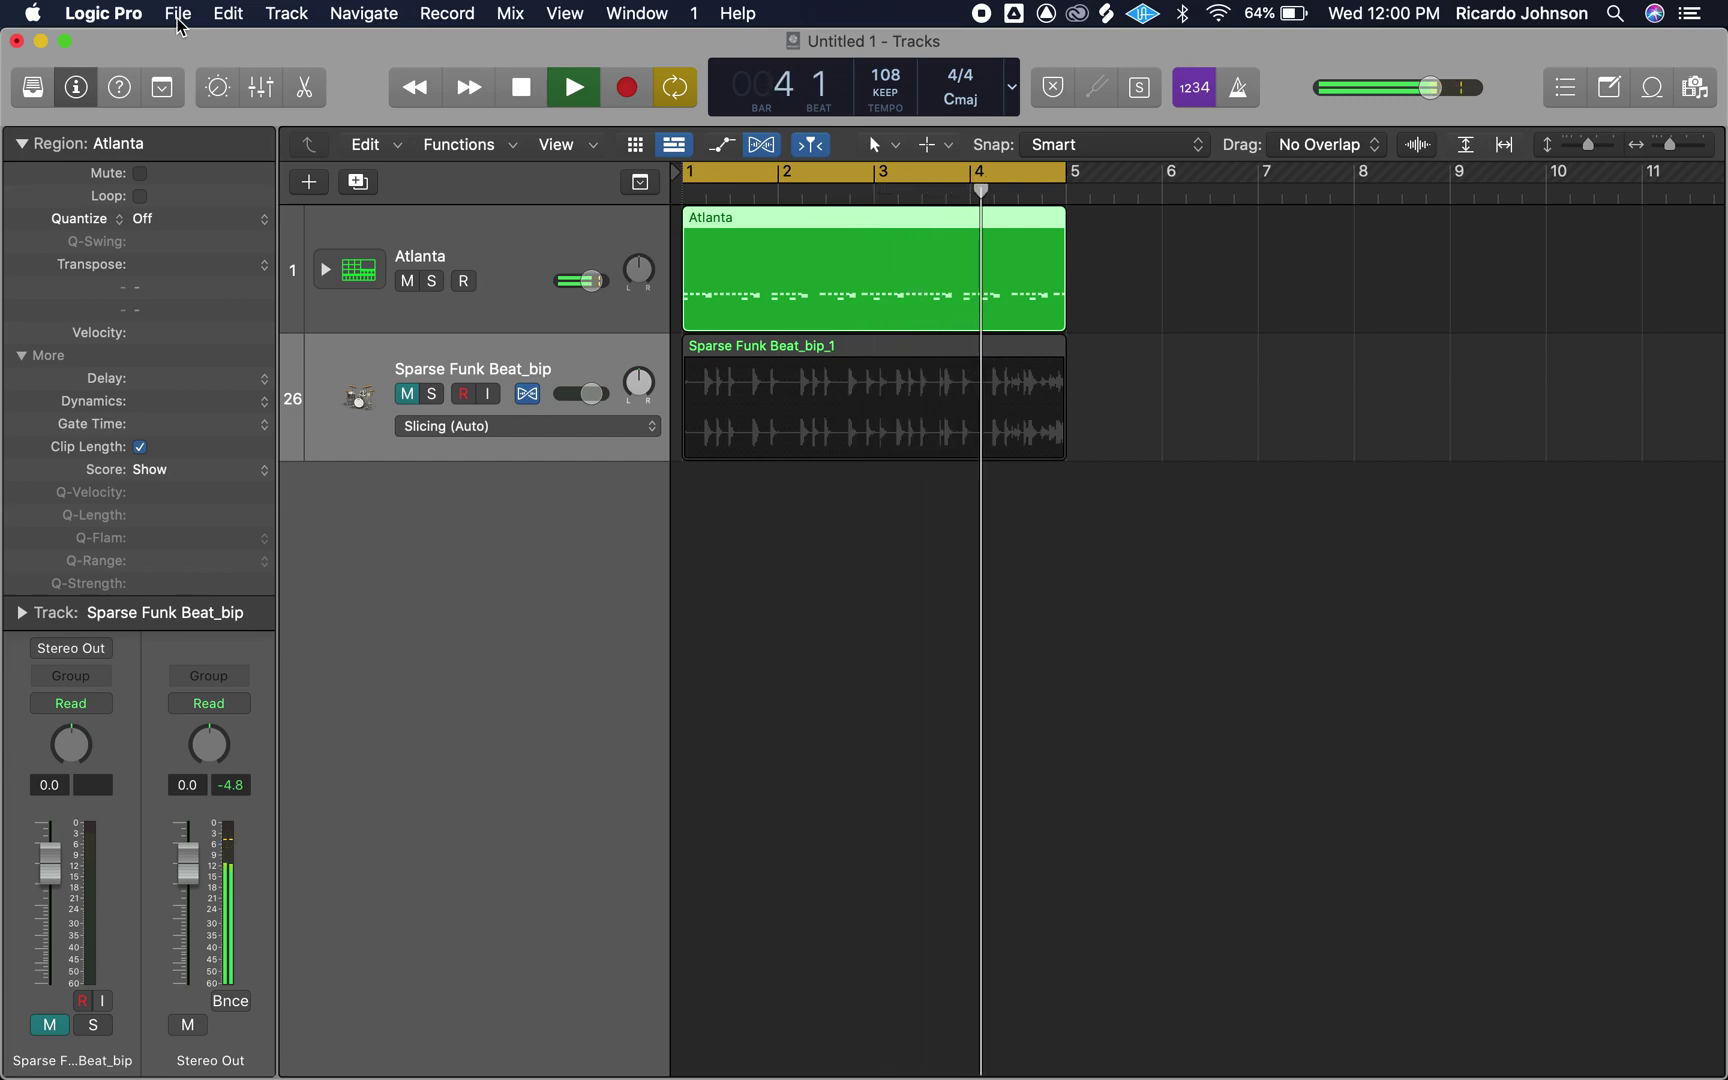
key(space)
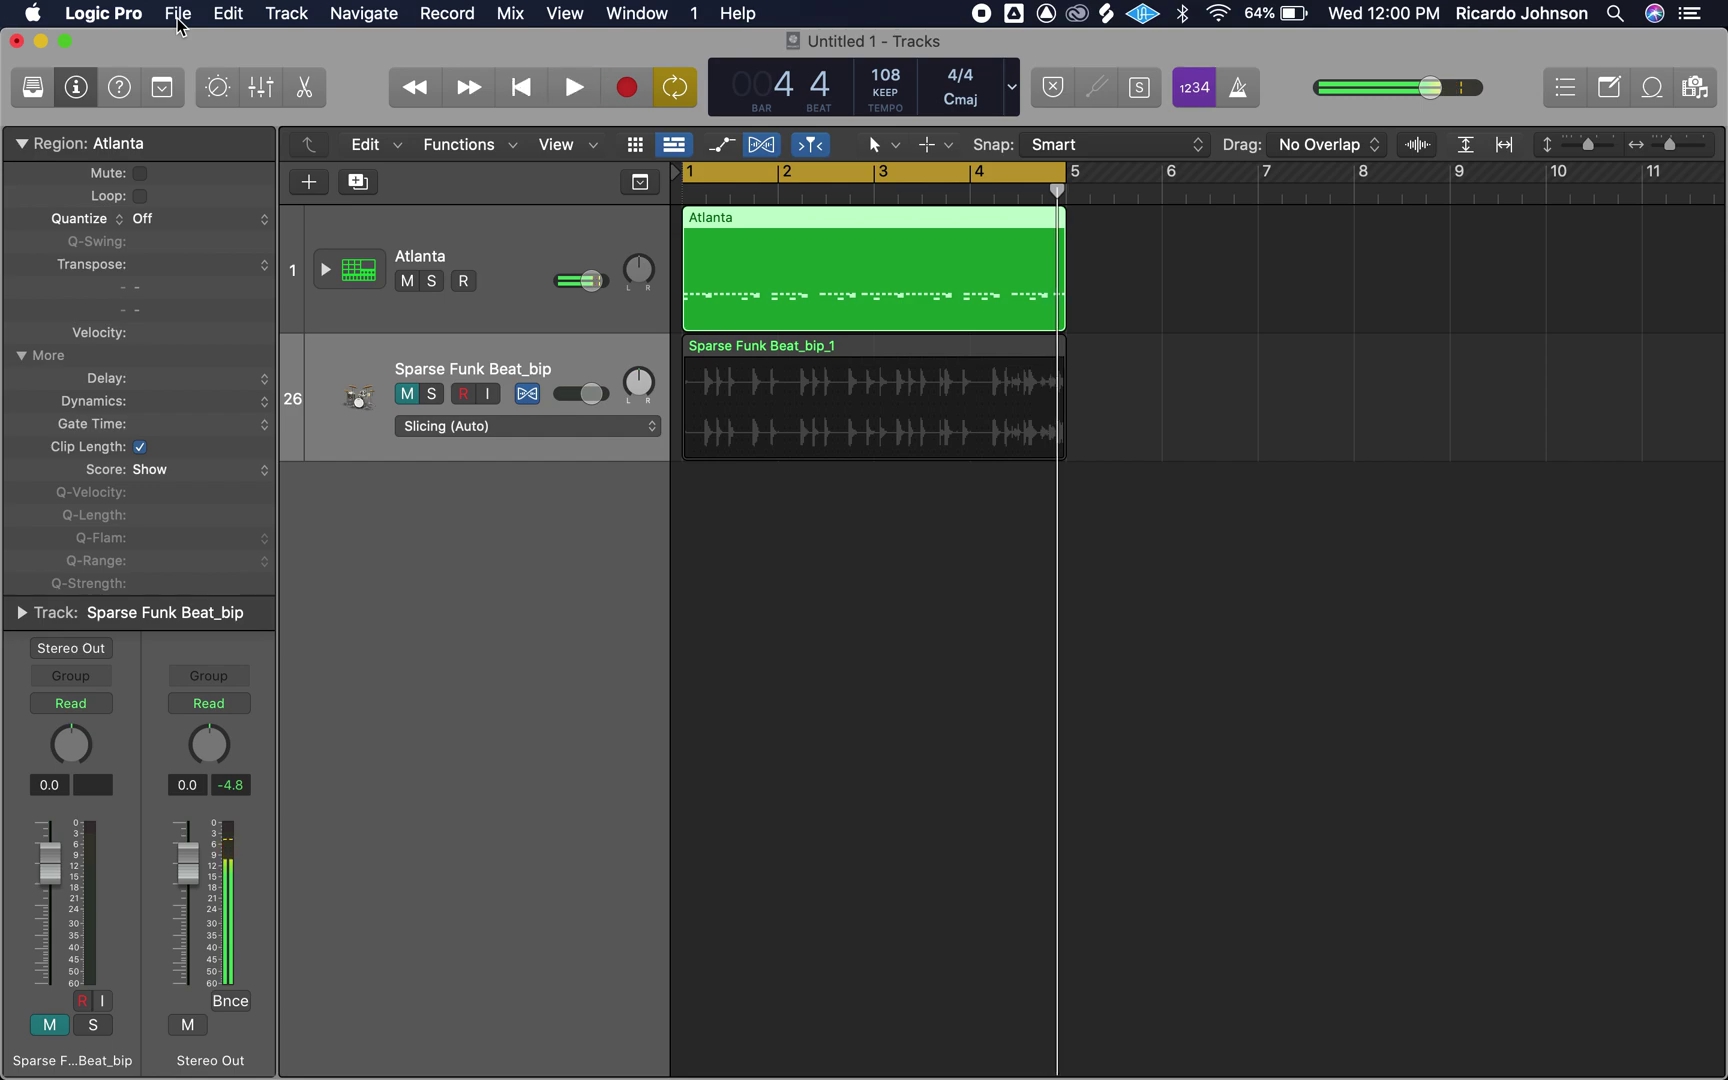
click(148, 222)
scroll(252, 640, down, 1)
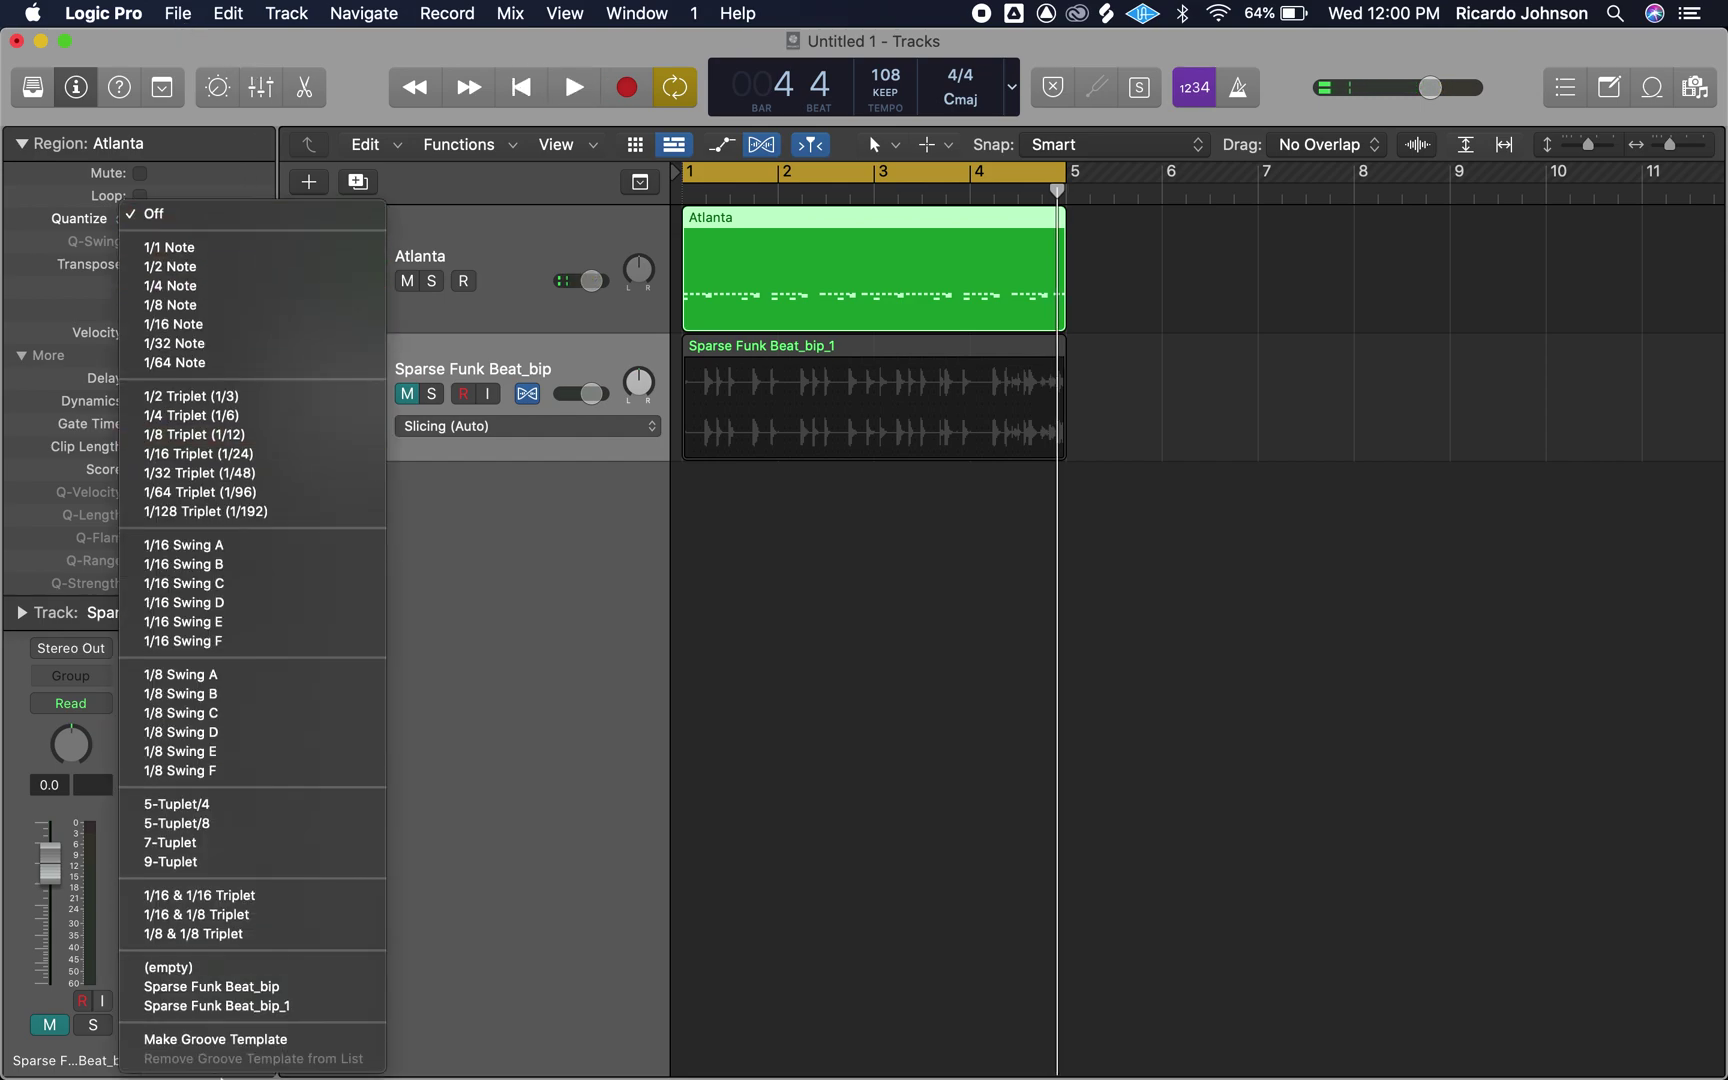
click(221, 1006)
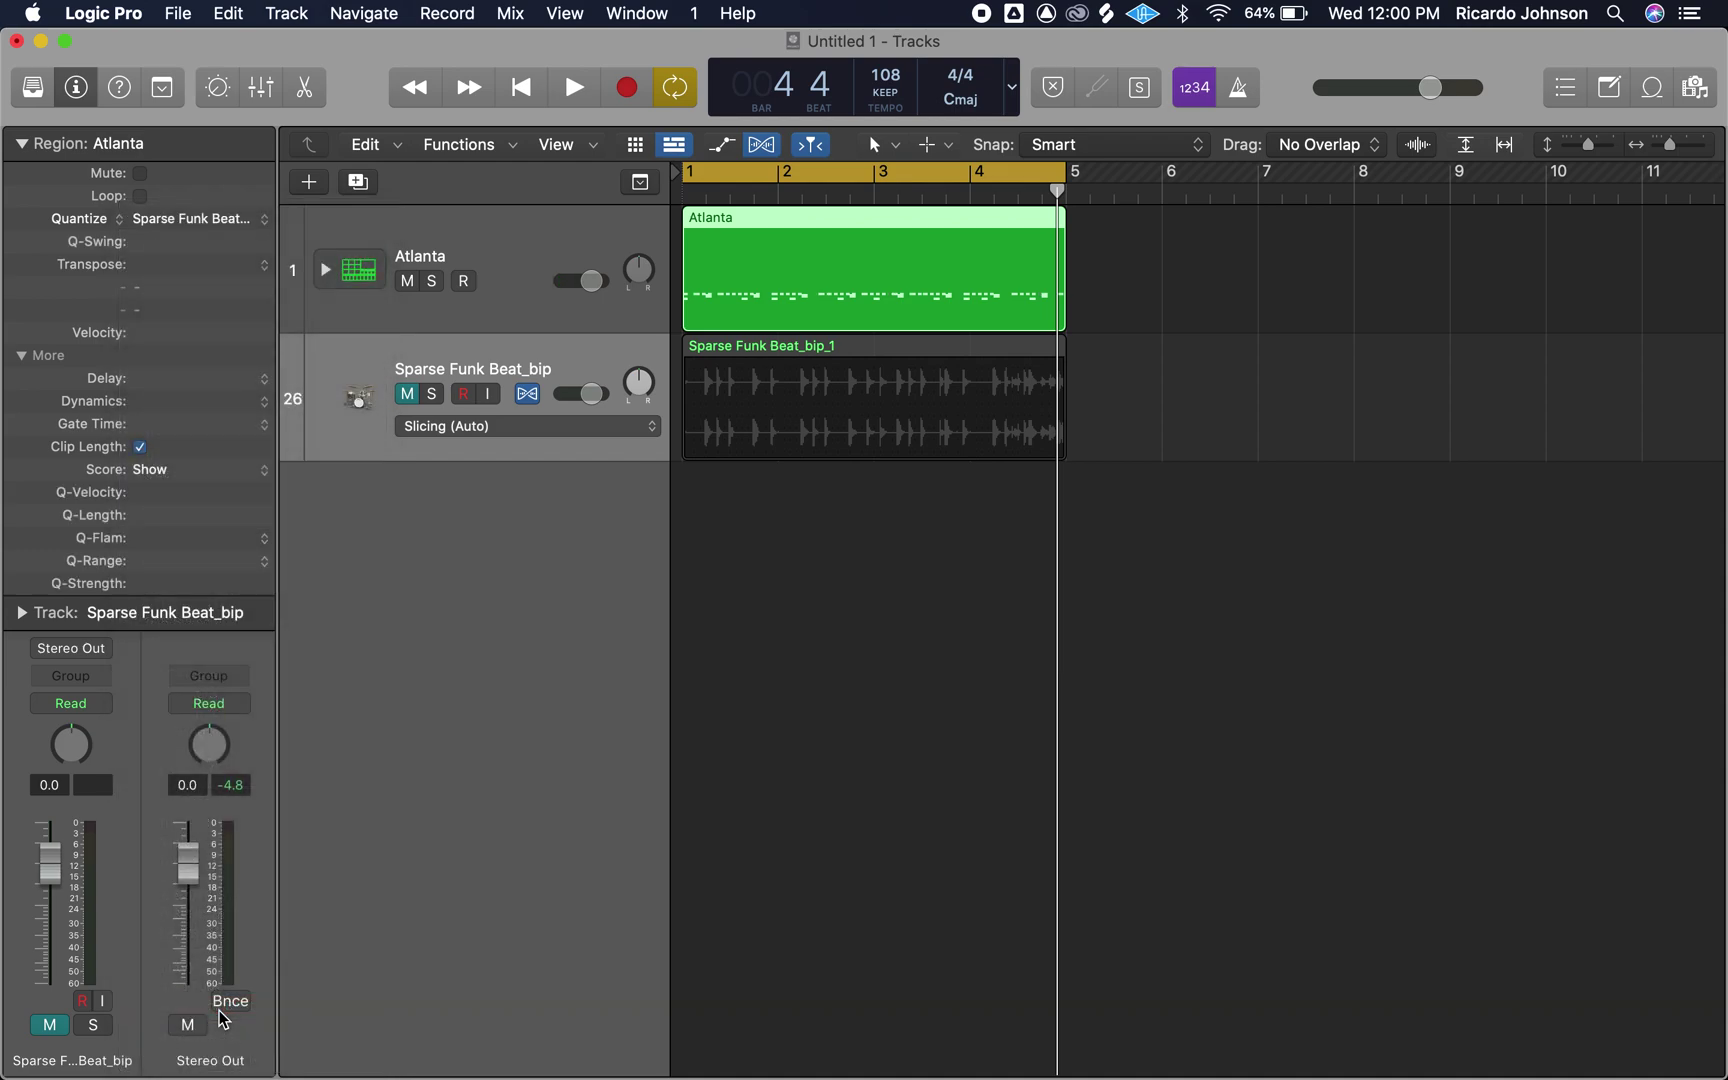
key(space)
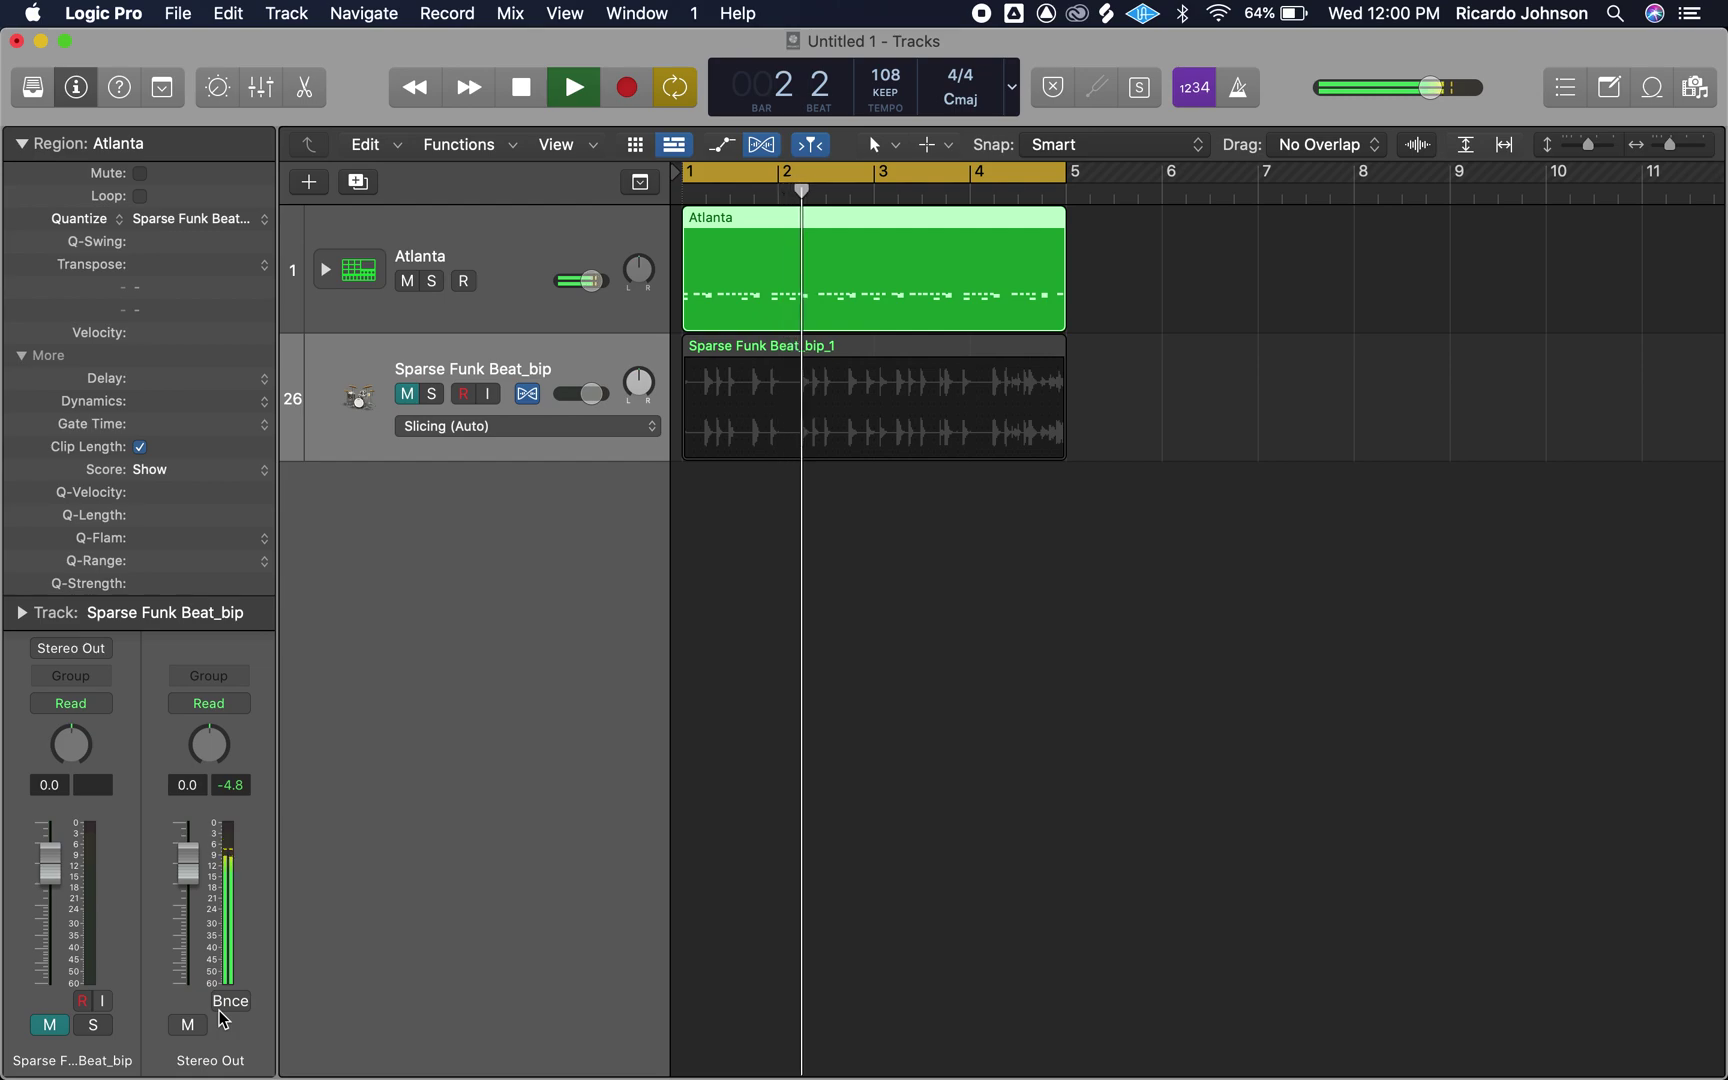
key(space)
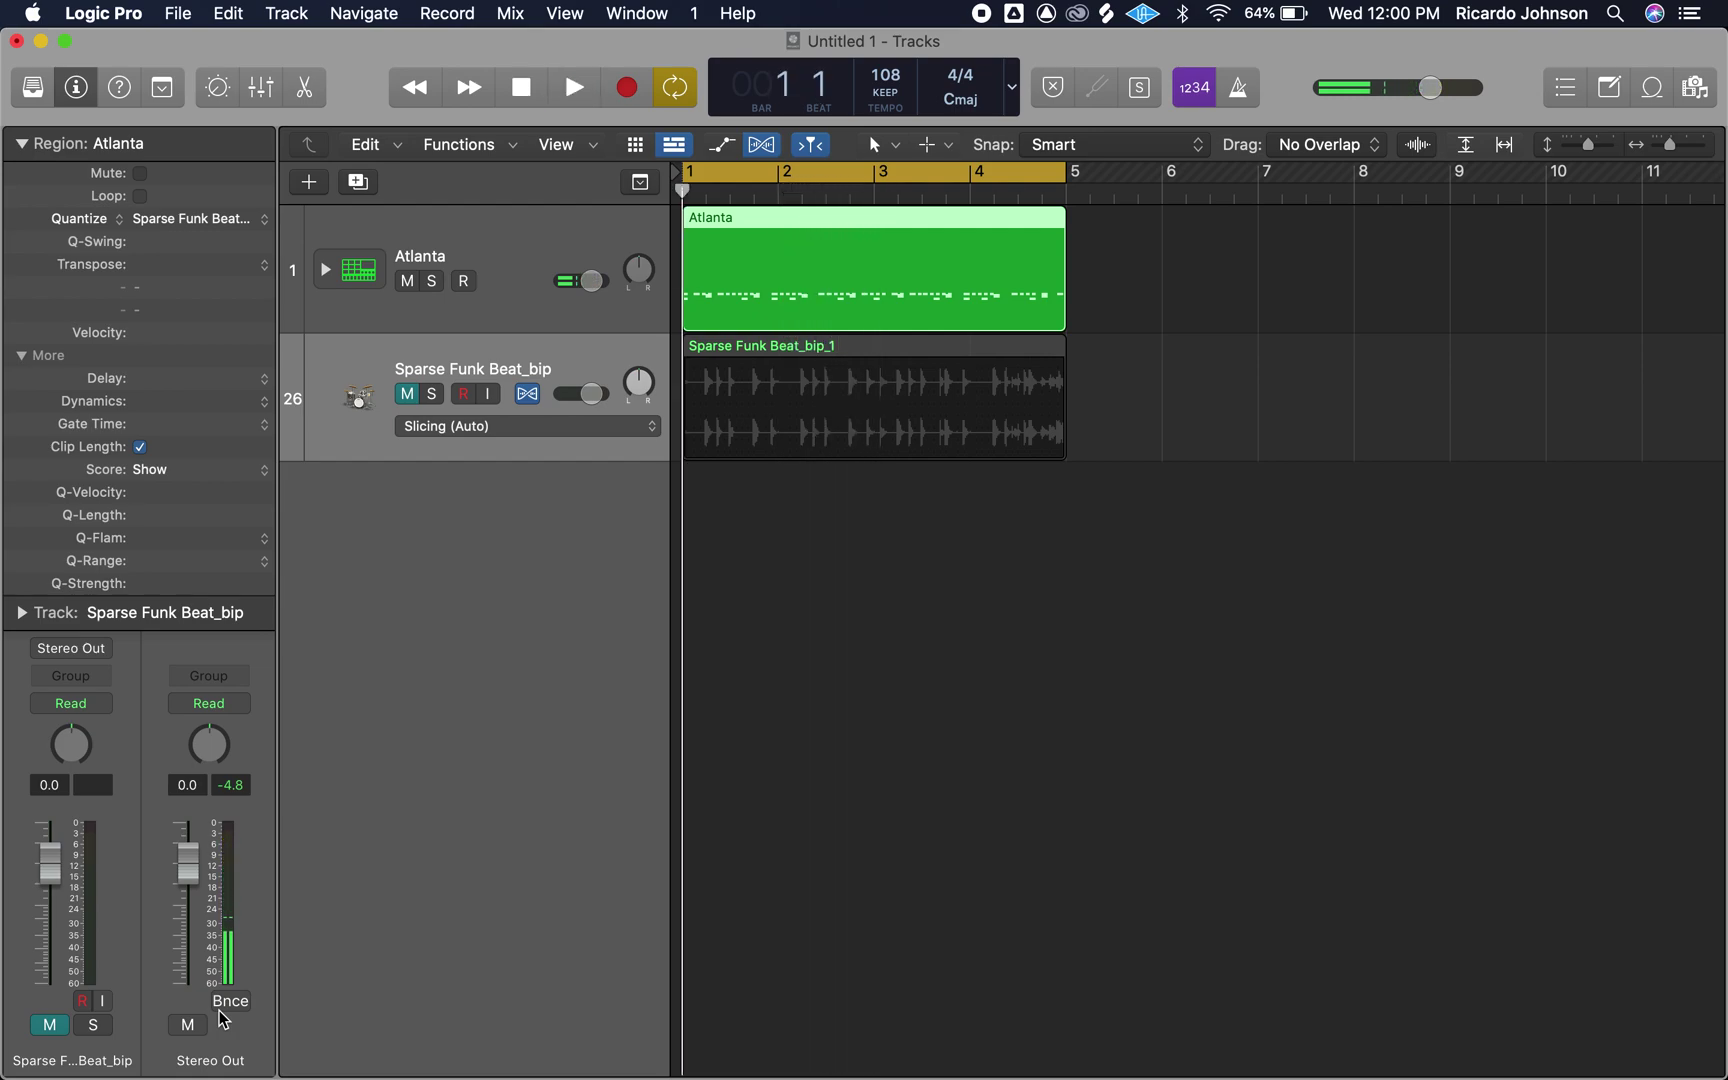